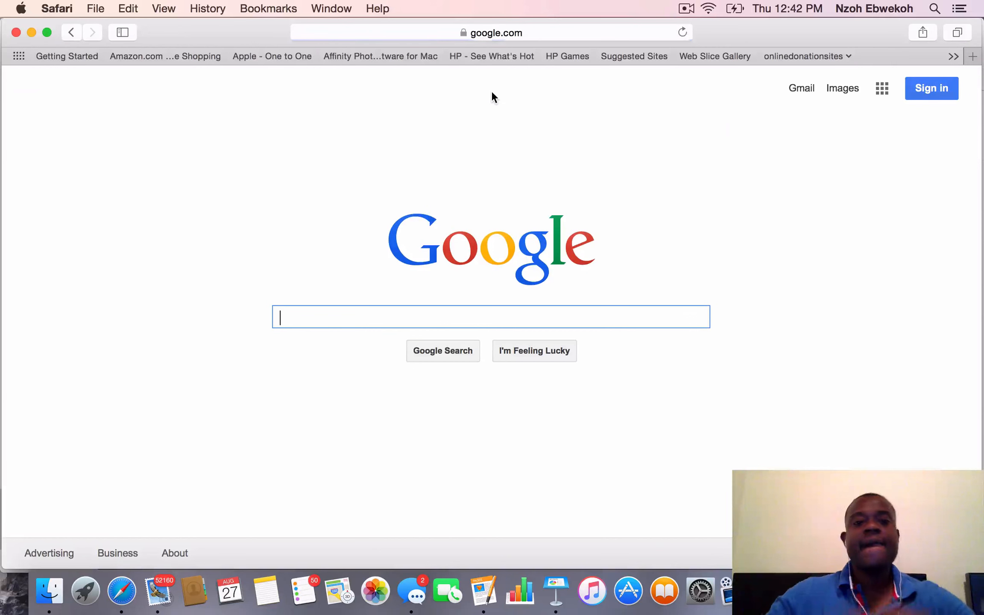
Search Google for "get response" and open the "Get My Free Trial Now" result
text(g)
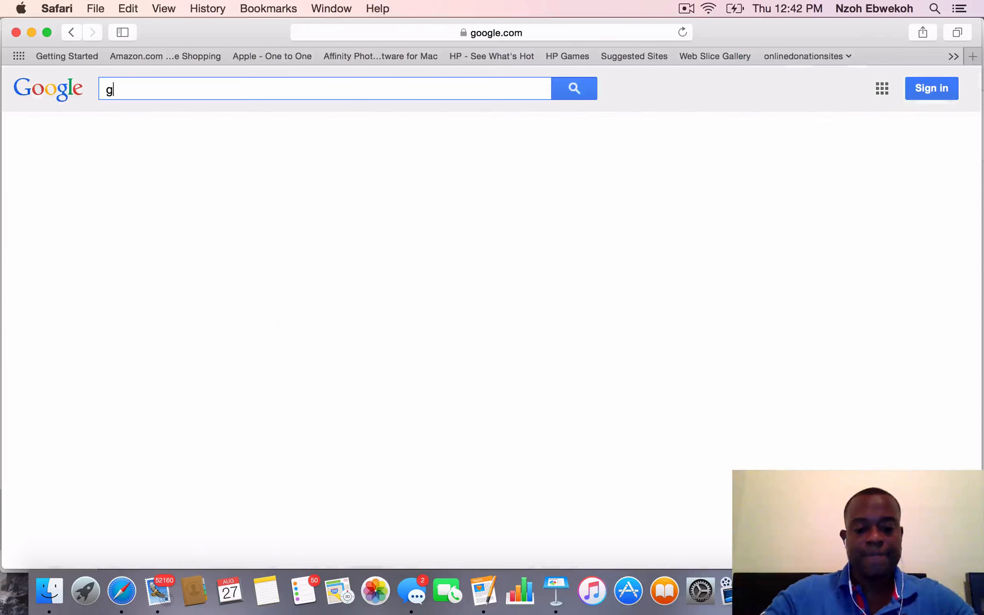
text(et res)
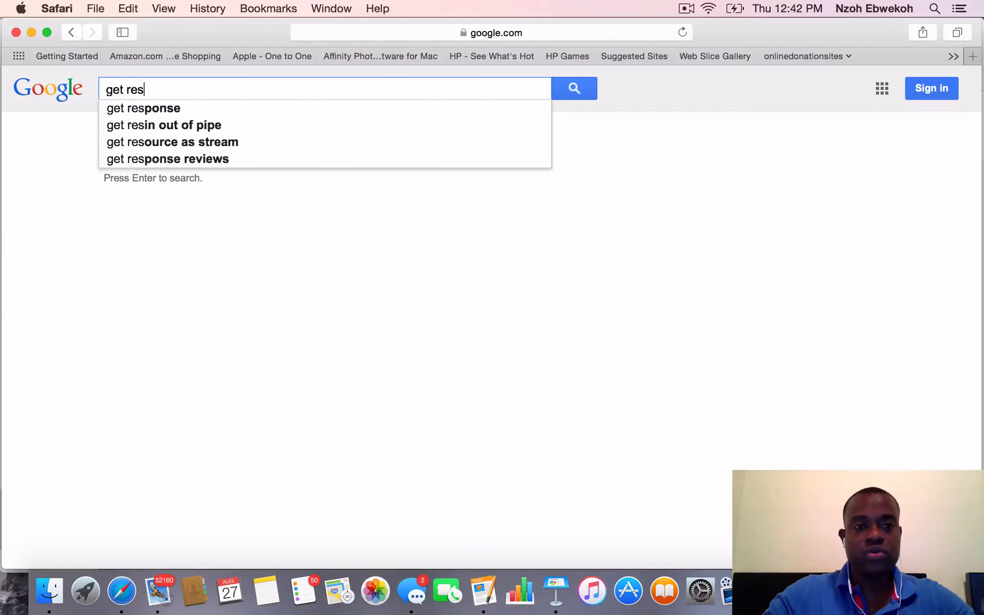
text(ponse)
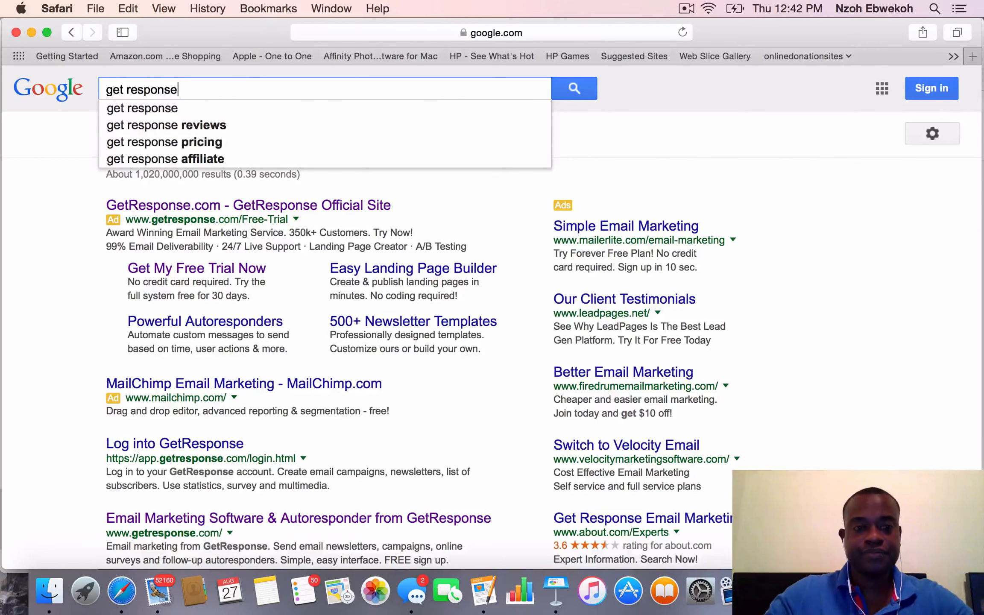
key(Return)
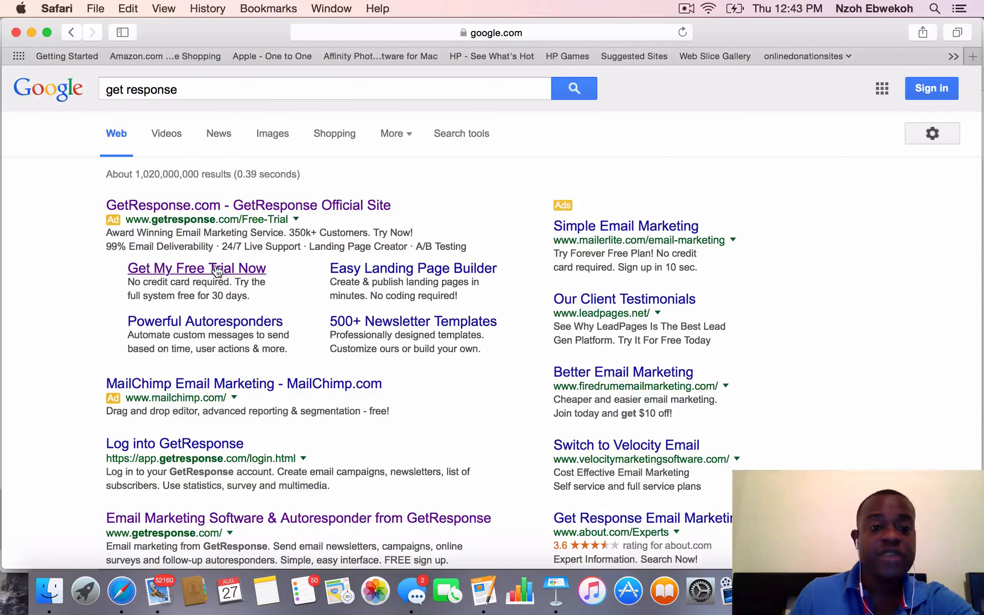
click(242, 270)
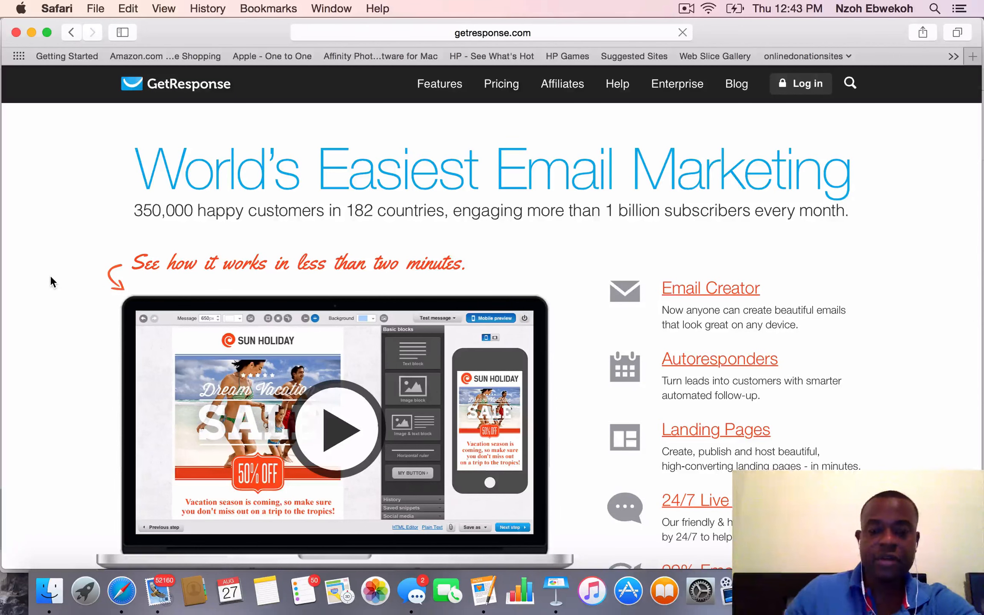
Look over the GetResponse home page, view the 30-day free trial sign-up form and close it
scroll(50, 276, down, 7)
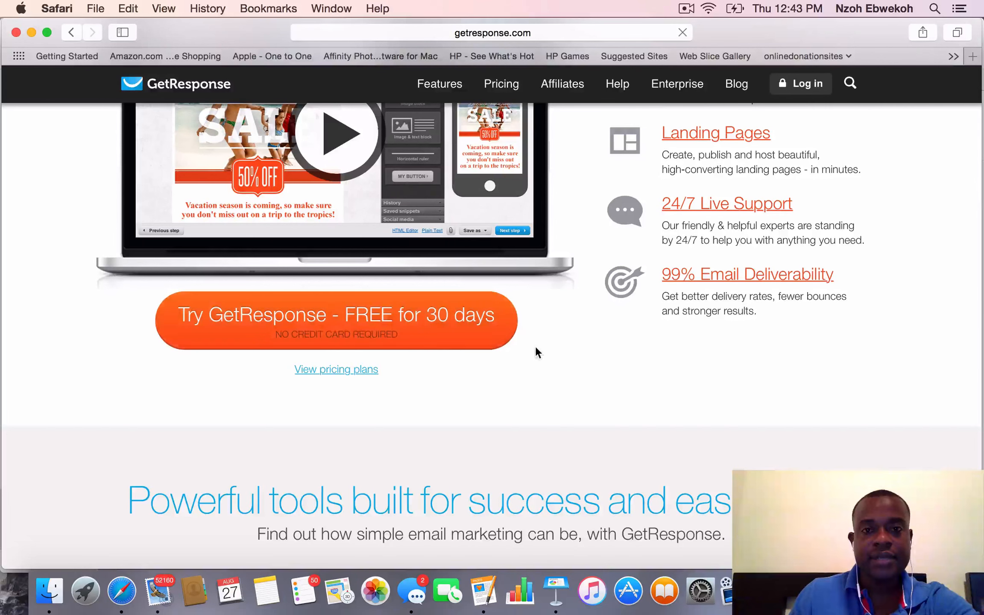
scroll(535, 346, down, 6)
scroll(537, 349, up, 9)
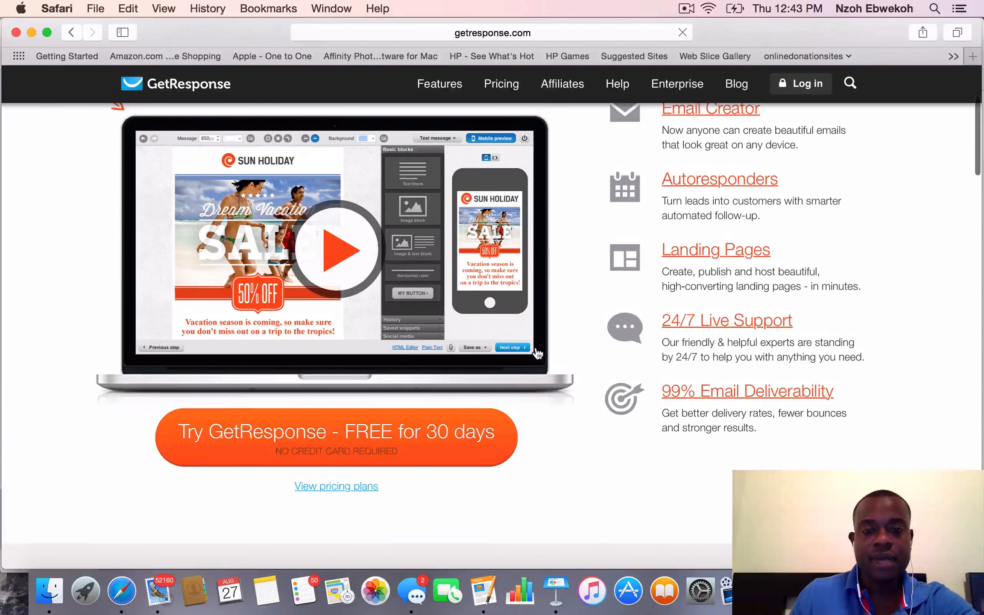
click(351, 441)
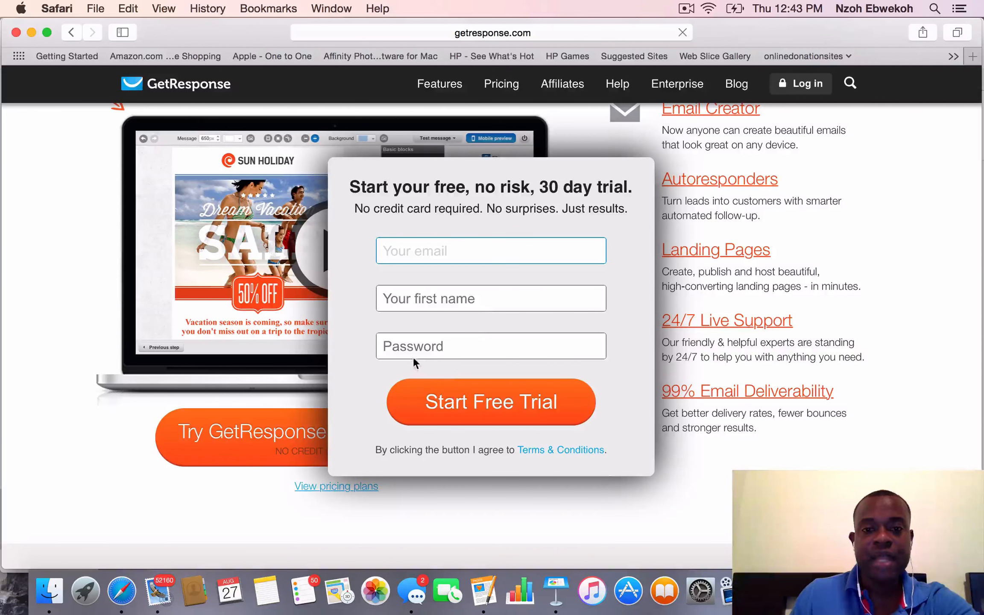
click(682, 509)
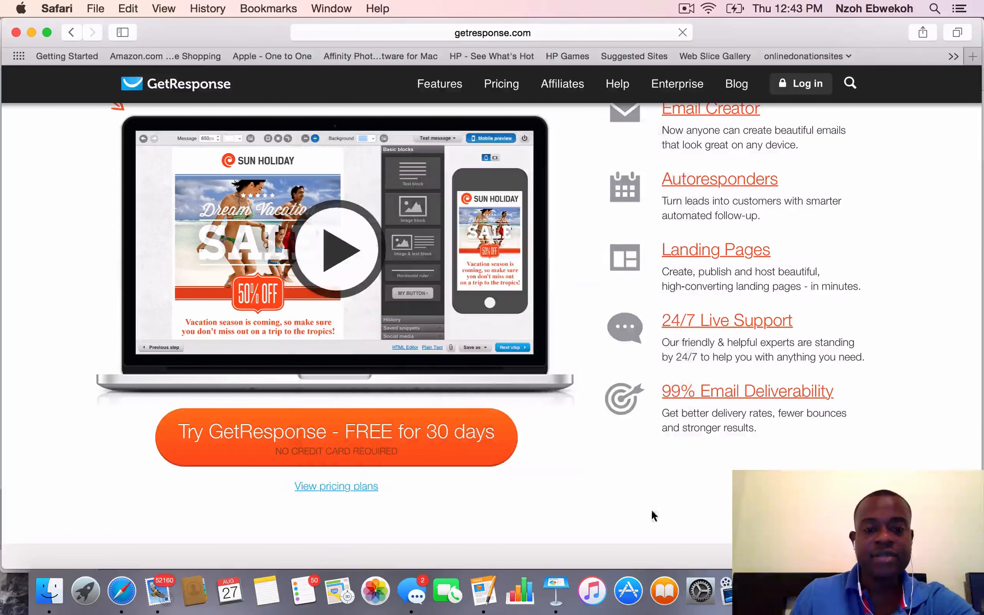
Open the GetResponse pricing plans and examine the subscriber tiers, monthly prices and annual discount option
click(341, 491)
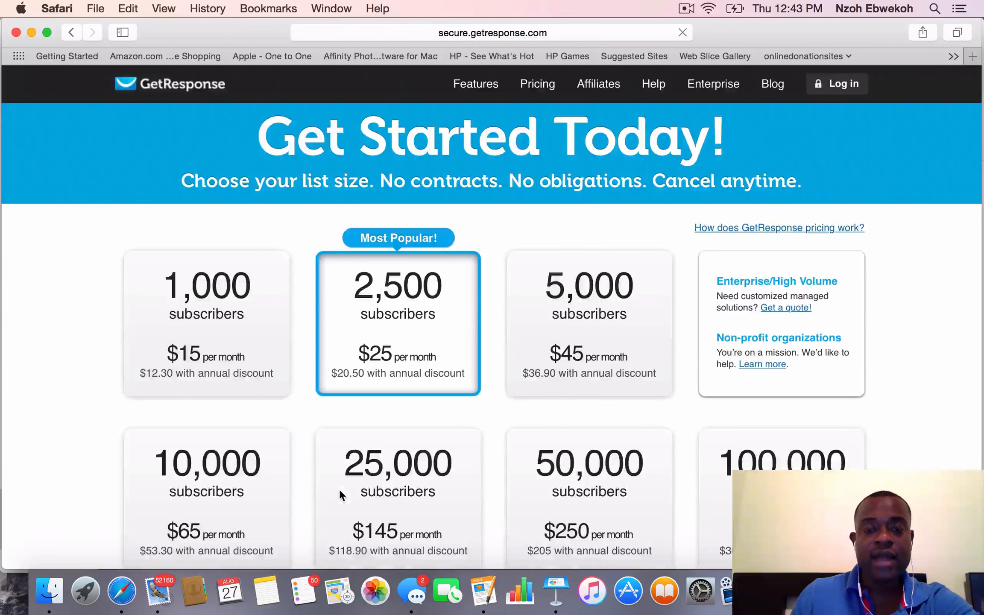
scroll(339, 489, down, 4)
scroll(339, 489, up, 2)
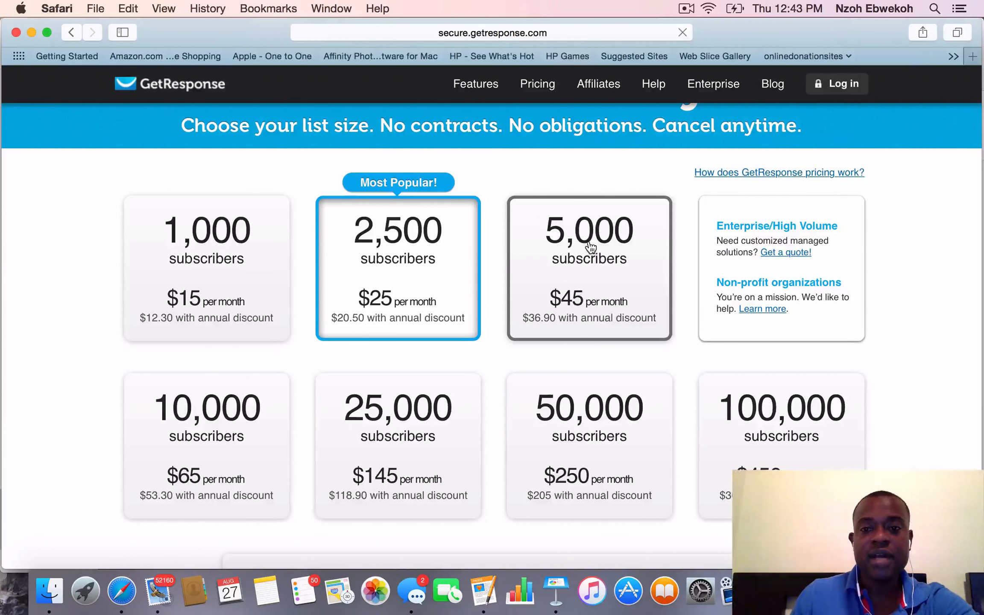
scroll(592, 298, down, 5)
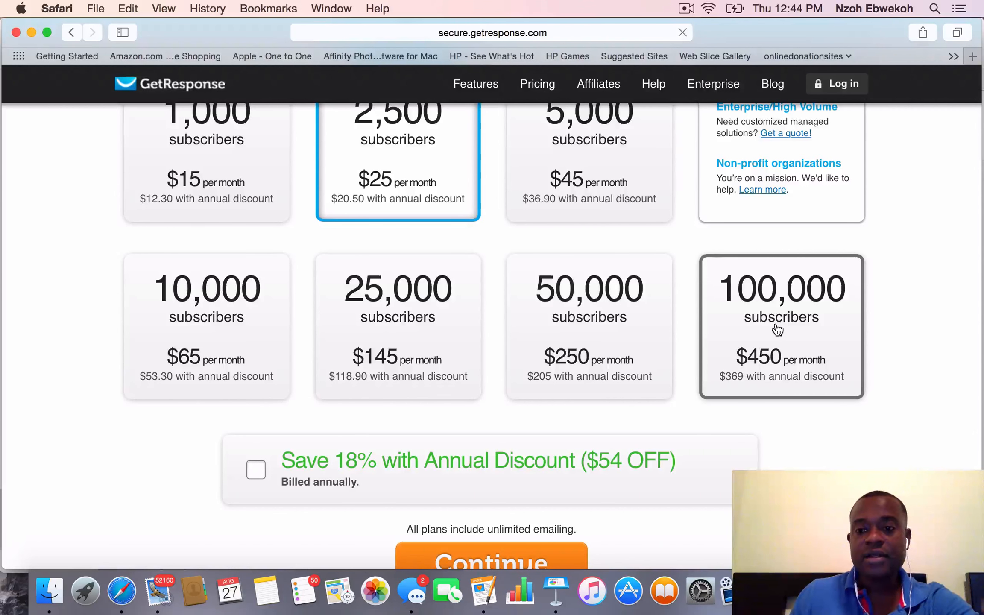
scroll(777, 329, up, 1)
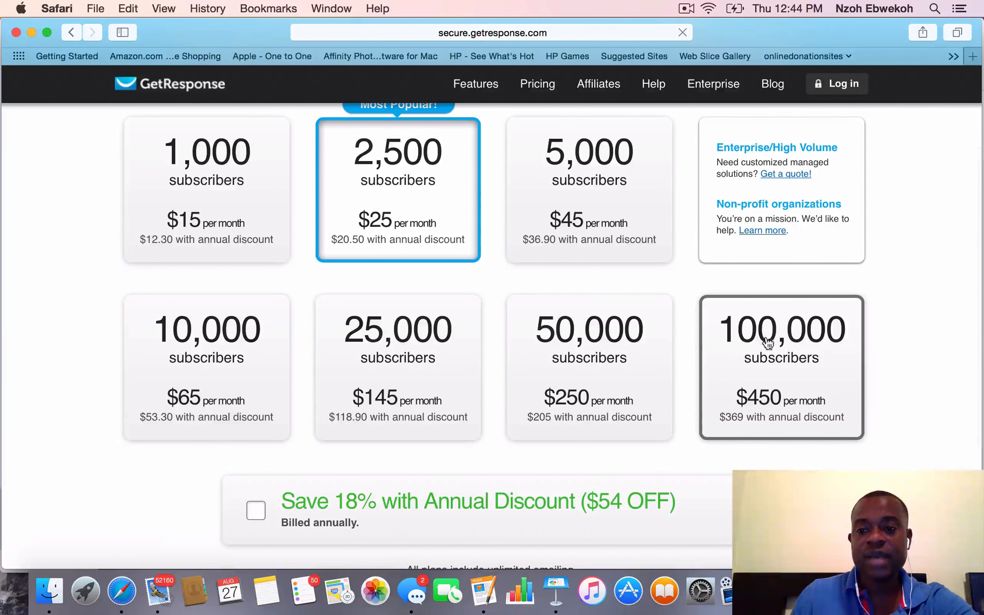
scroll(795, 366, down, 2)
scroll(794, 367, down, 3)
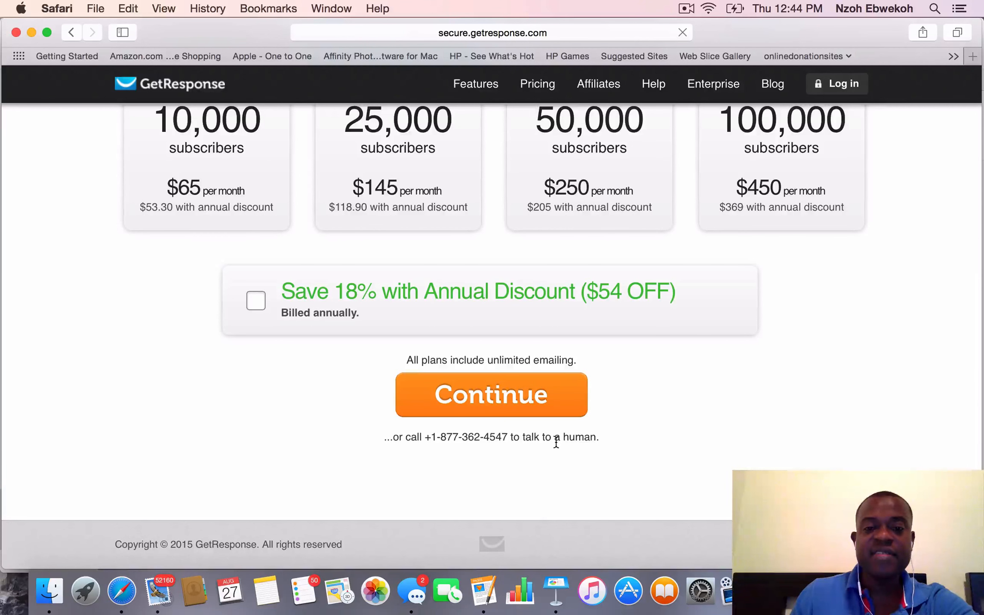
scroll(556, 442, down, 2)
scroll(556, 442, up, 10)
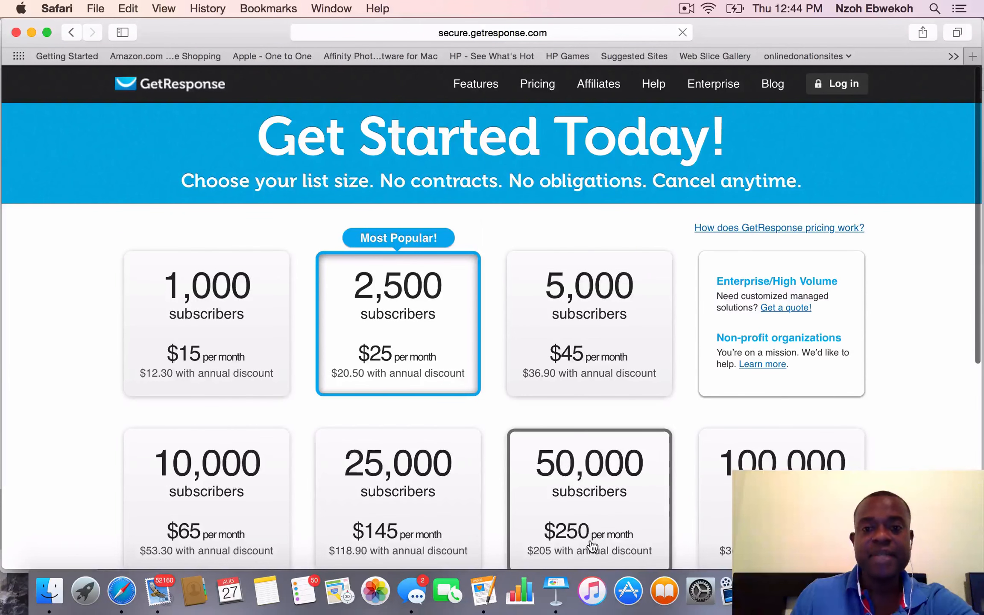
Open the GetResponse login page and enter the account's e-mail address
click(846, 88)
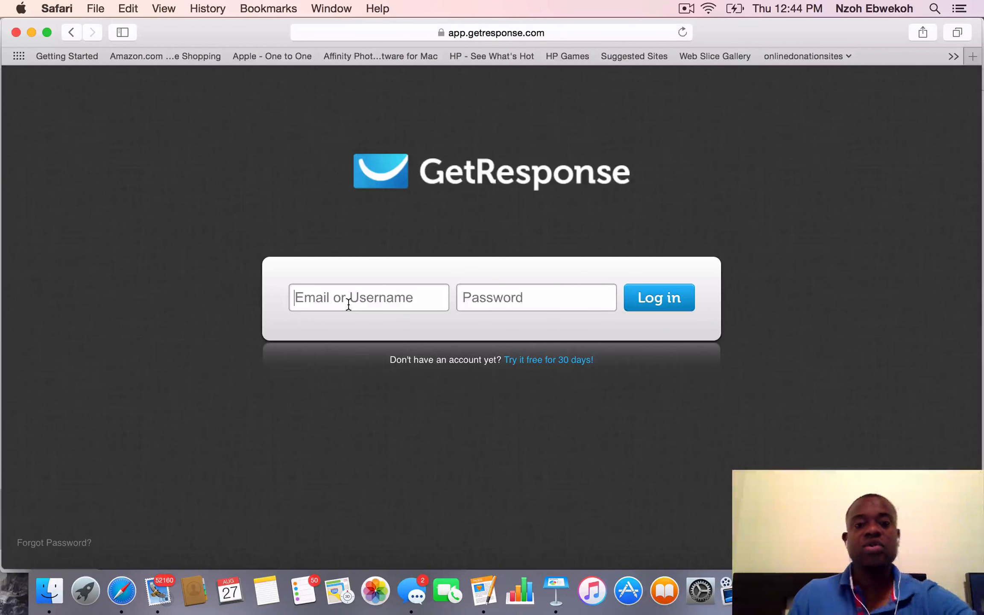
click(349, 303)
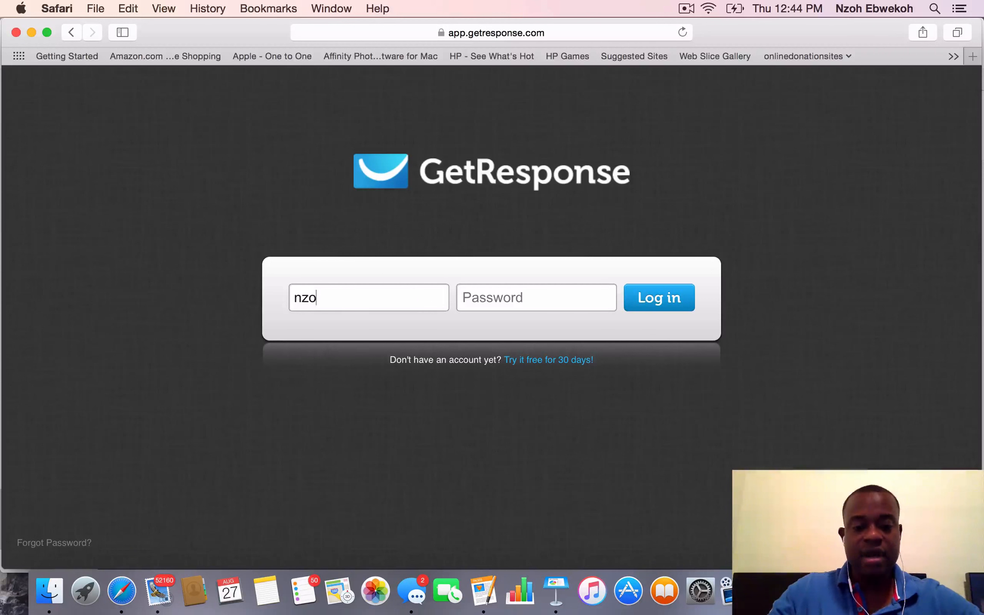
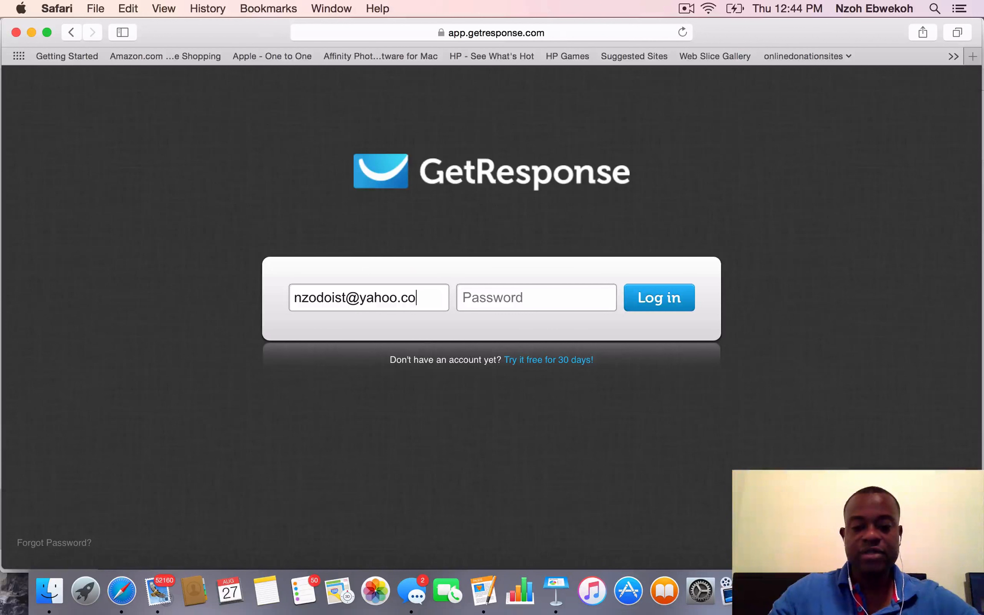
Enter the account password, log in to GetResponse and dismiss the List Building Program offer
click(477, 288)
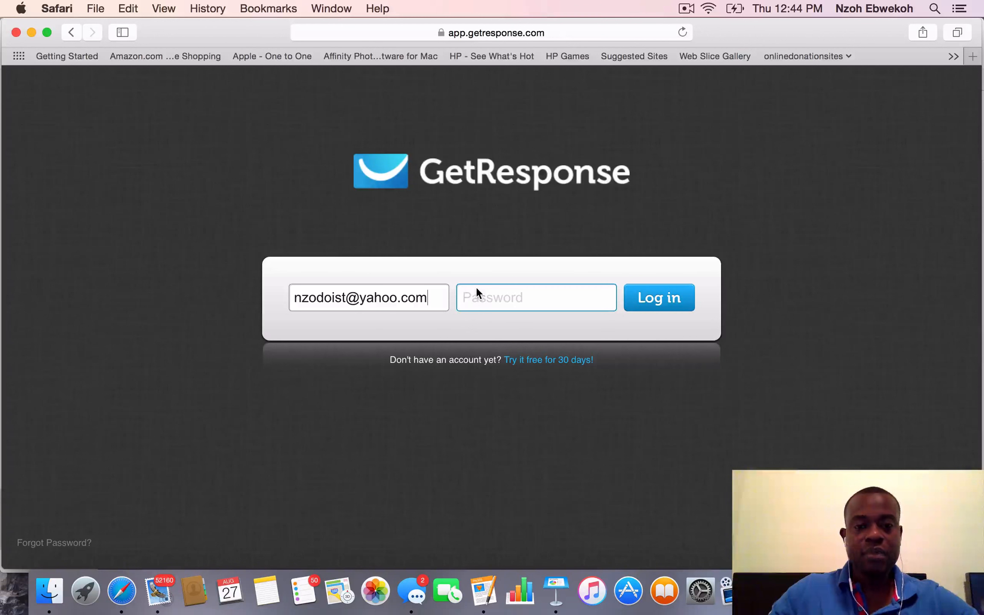
text(****)
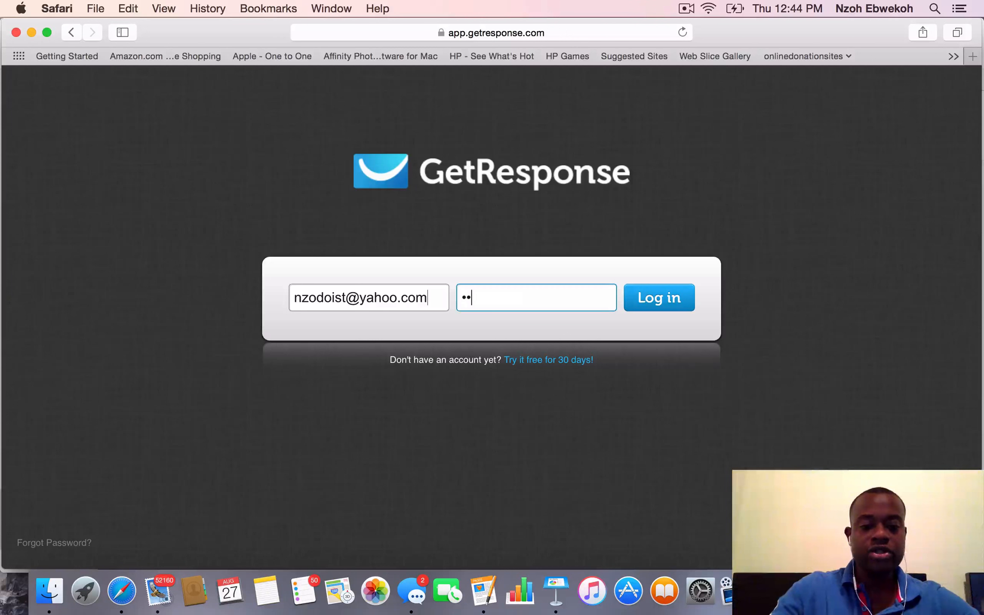
text(****)
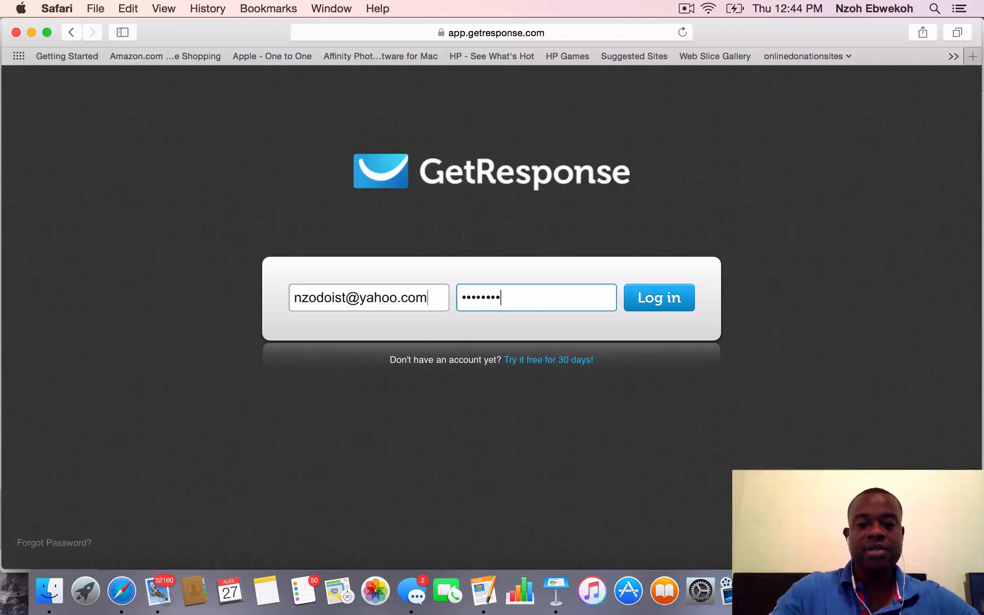
click(657, 296)
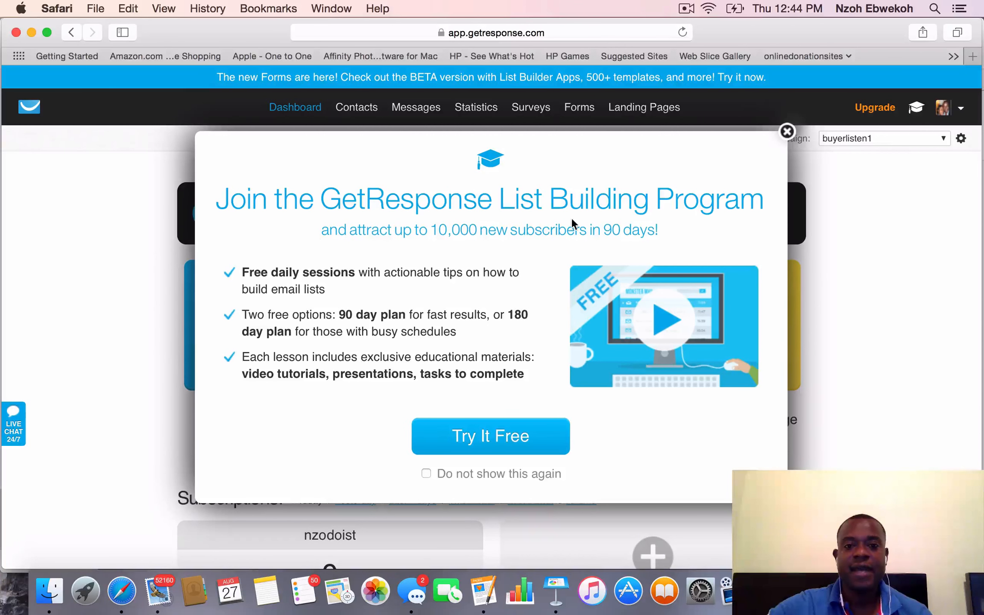
click(788, 132)
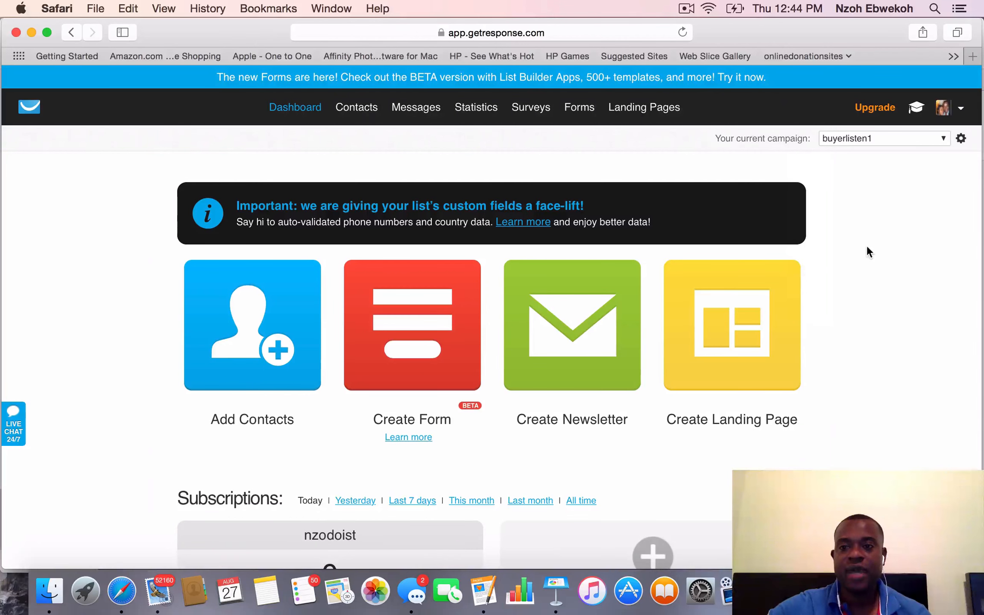
Examine the dashboard's creation shortcuts, subscription overview and friend invitation offer
scroll(775, 316, down, 1)
scroll(772, 315, down, 6)
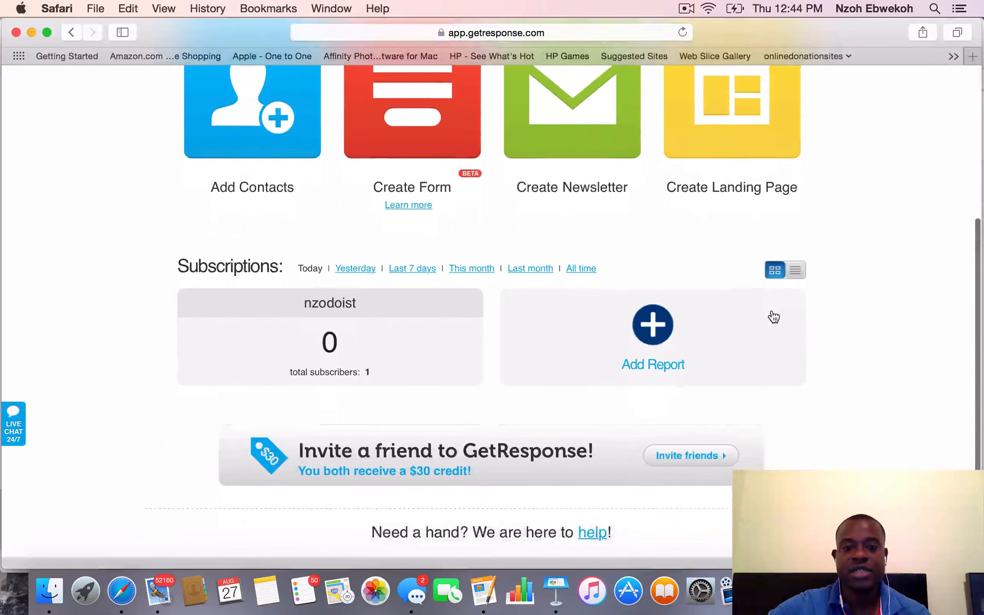
scroll(774, 318, up, 6)
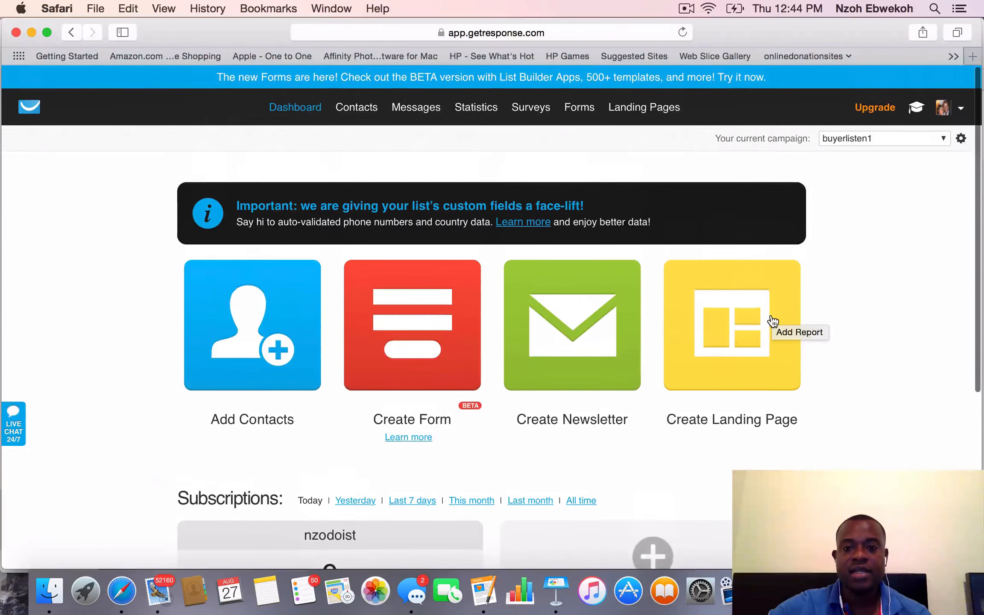
scroll(774, 321, down, 6)
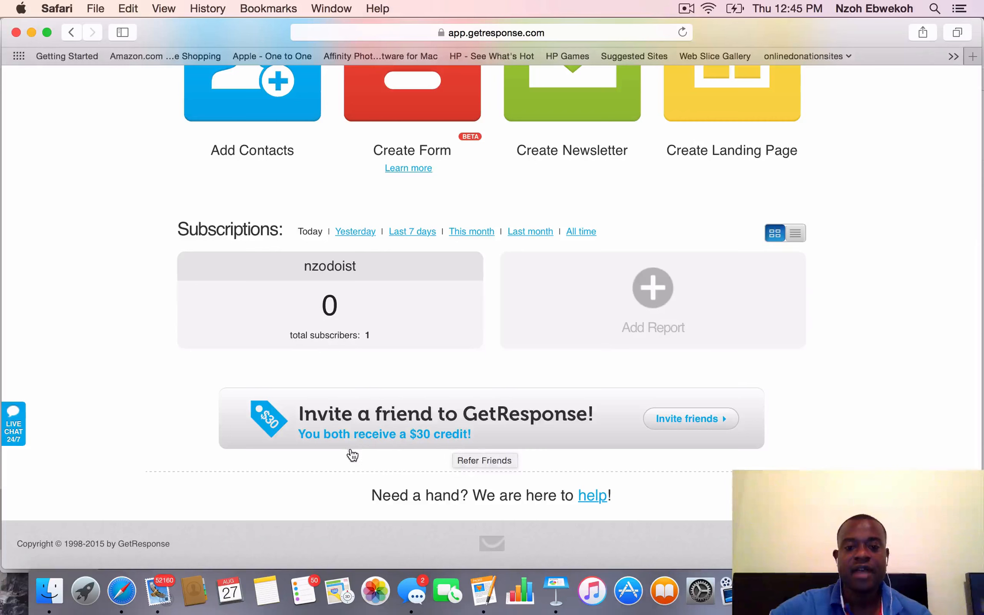
scroll(486, 453, up, 10)
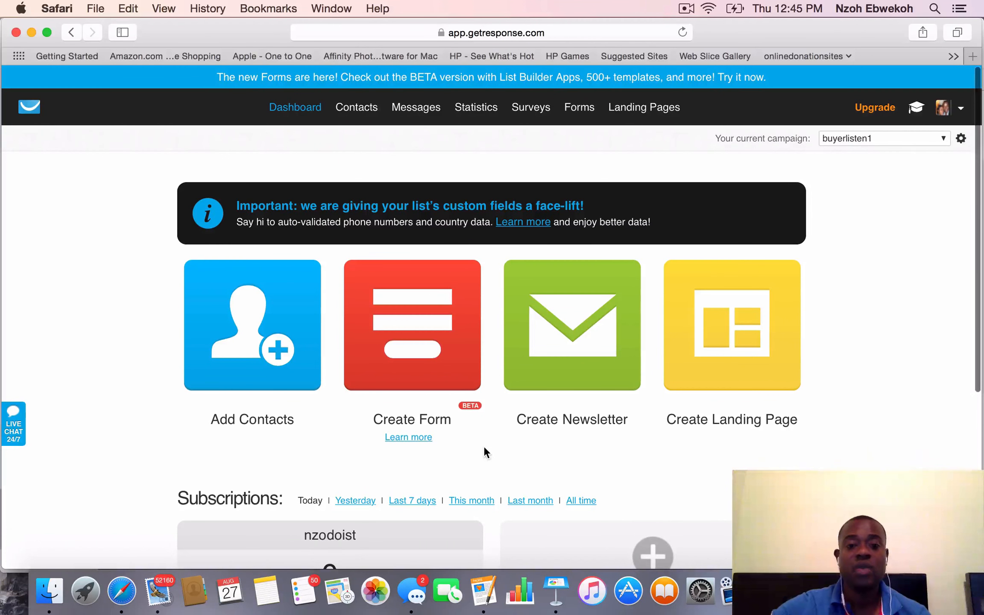
scroll(485, 449, down, 10)
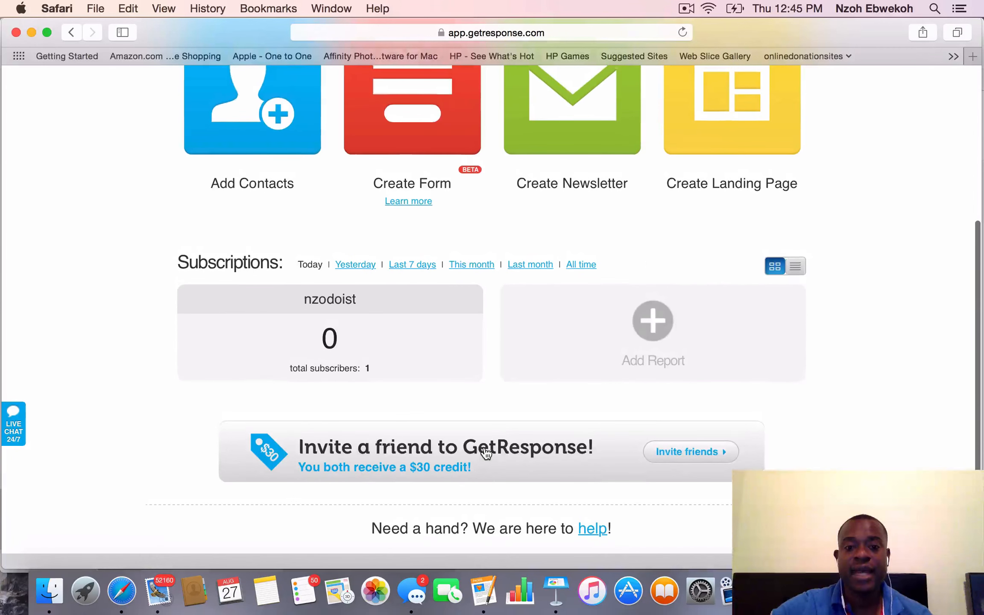
scroll(484, 445, up, 10)
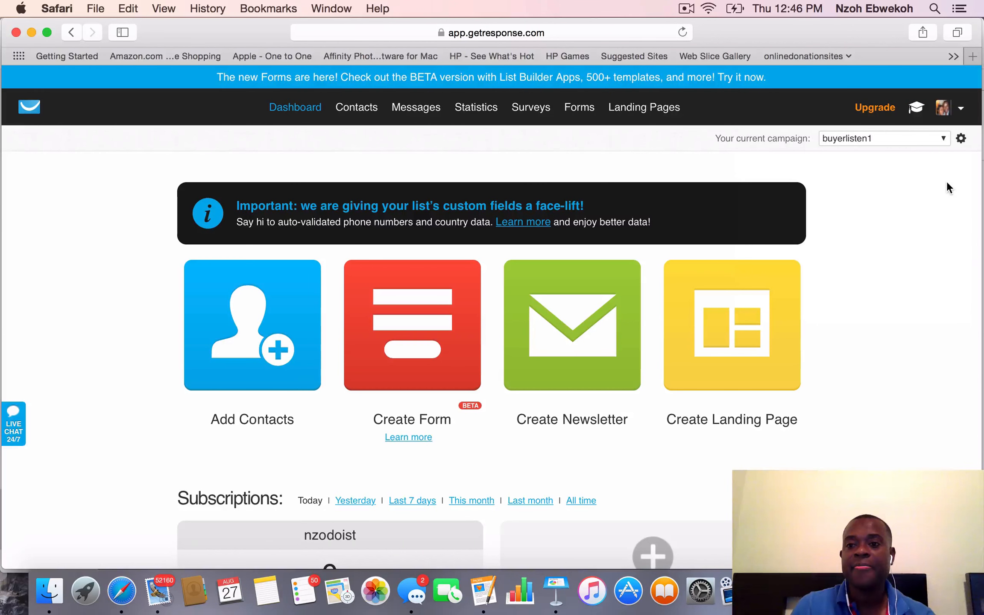
Start creating a new campaign from the current-campaign selector
click(943, 141)
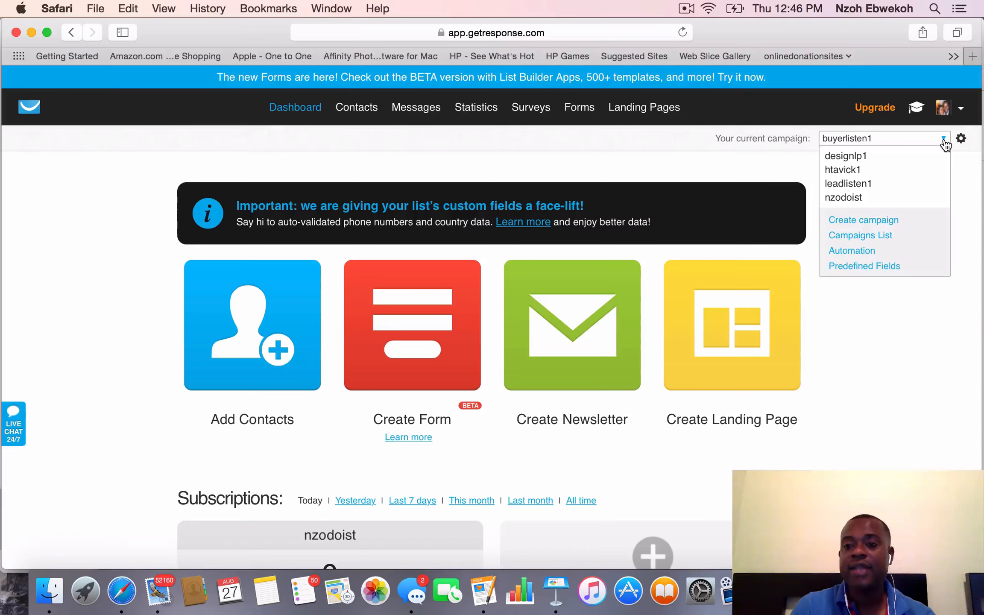
click(872, 222)
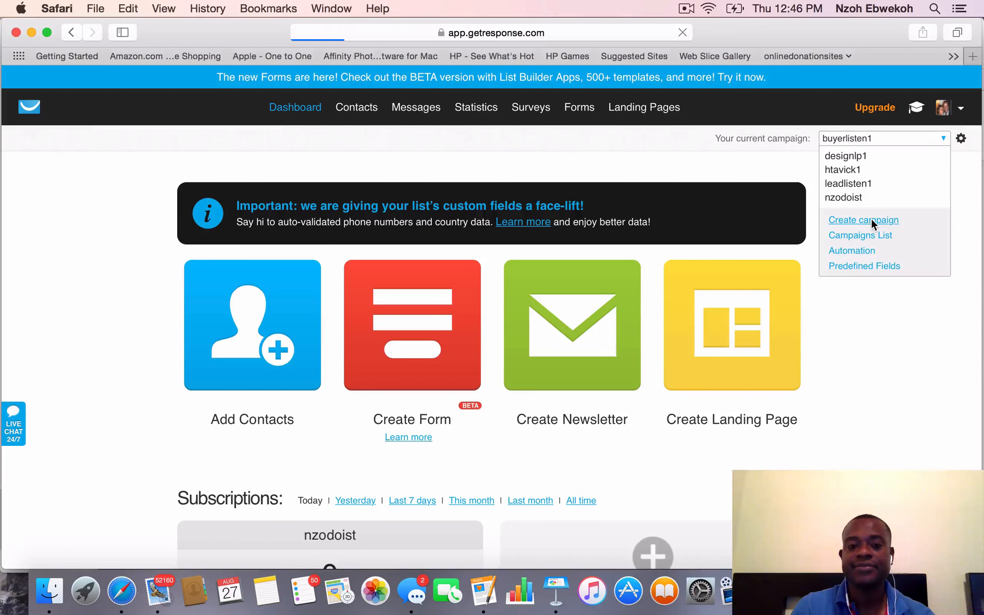
click(423, 252)
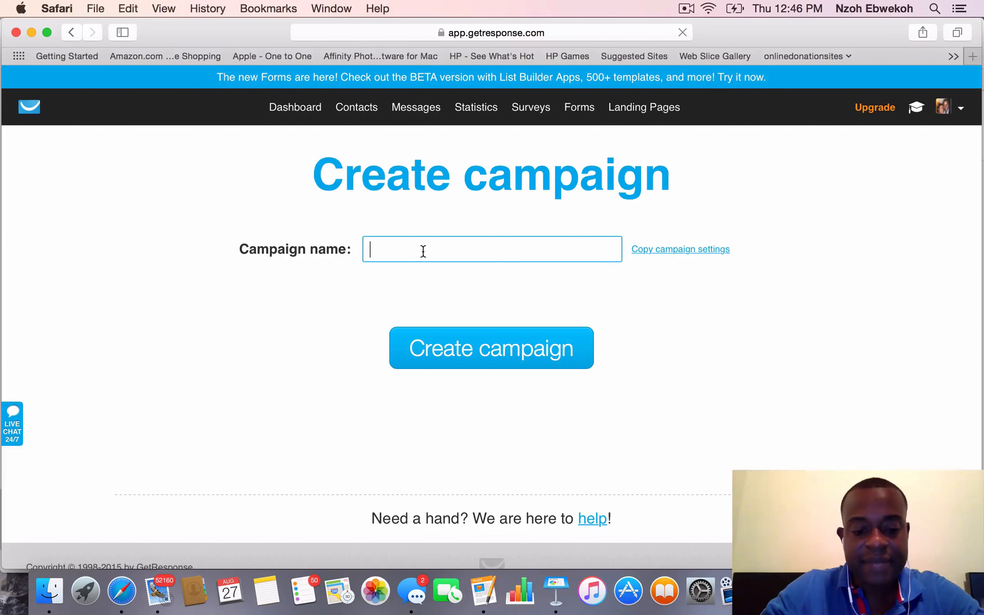
text(cre)
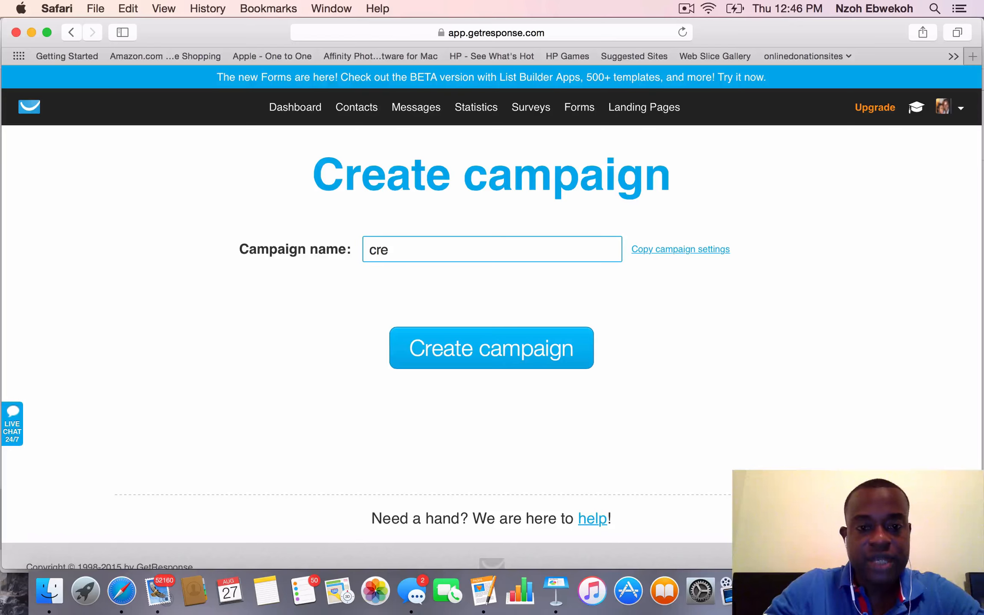
key(BackSpace)
key(BackSpace)
key(BackSpace)
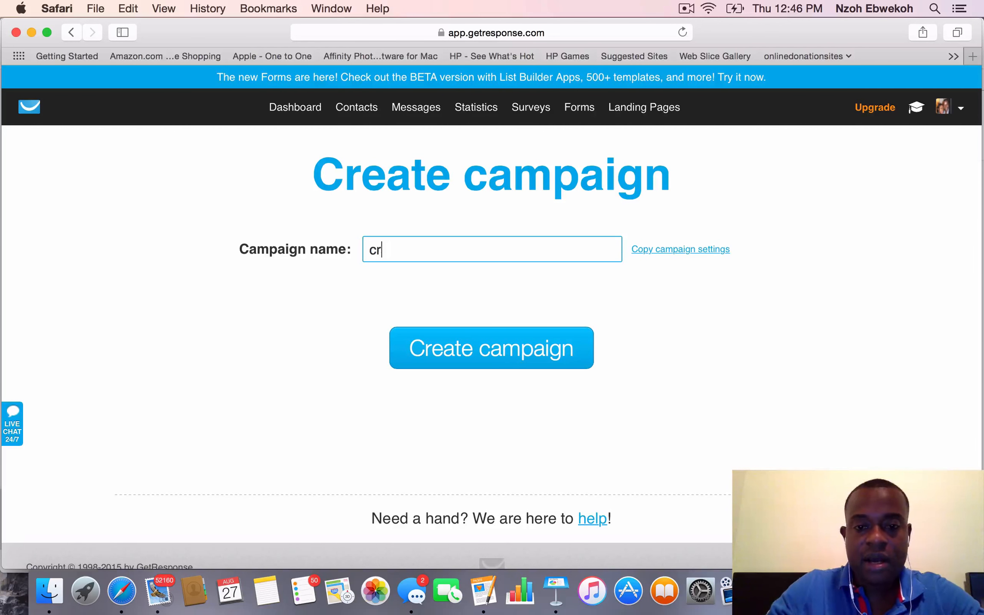
Name the campaign designerlp1 and create it
text(desi)
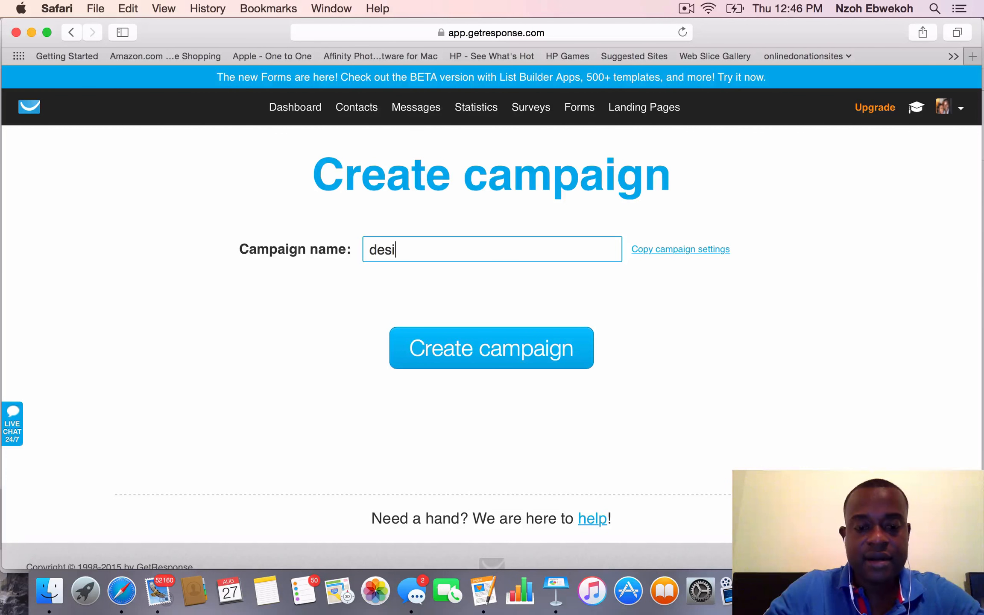
text(gner)
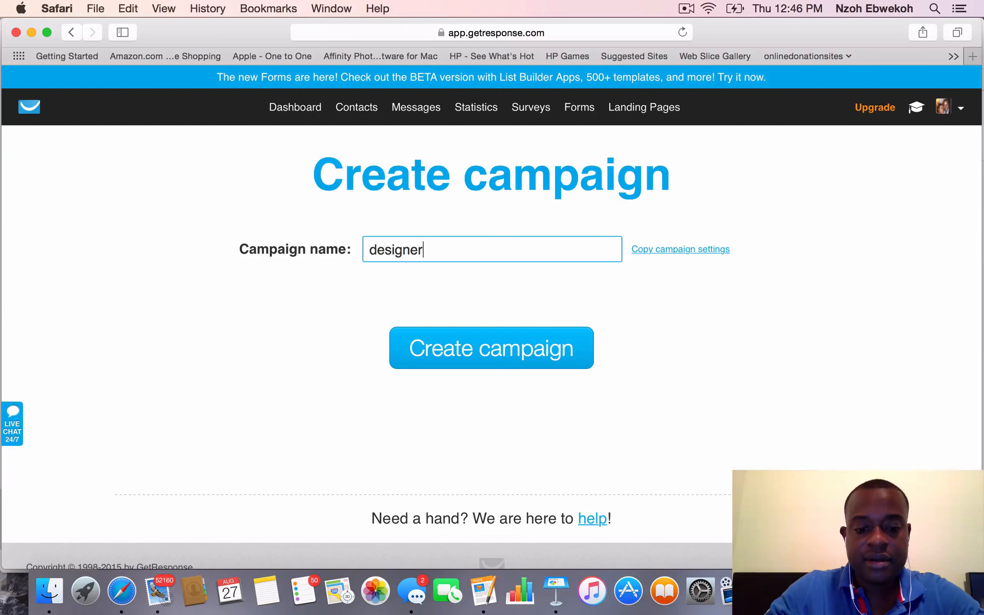
text(la)
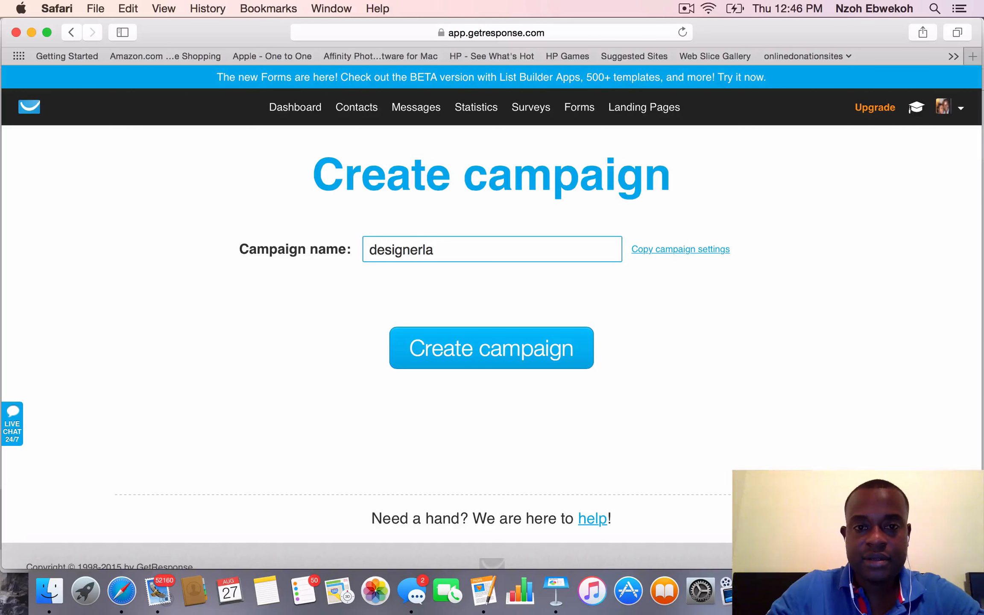
key(BackSpace)
text(p)
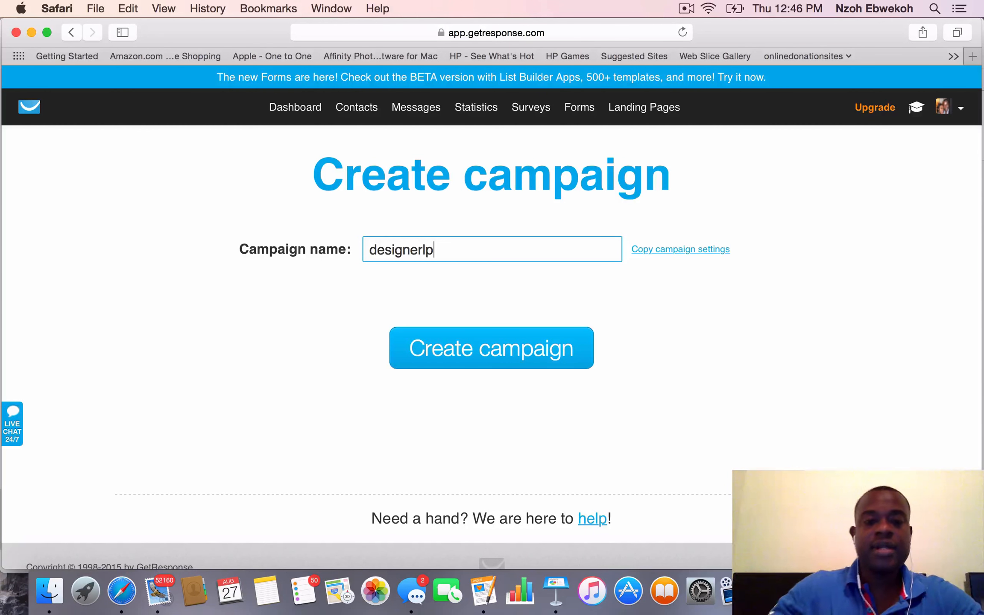
text(1)
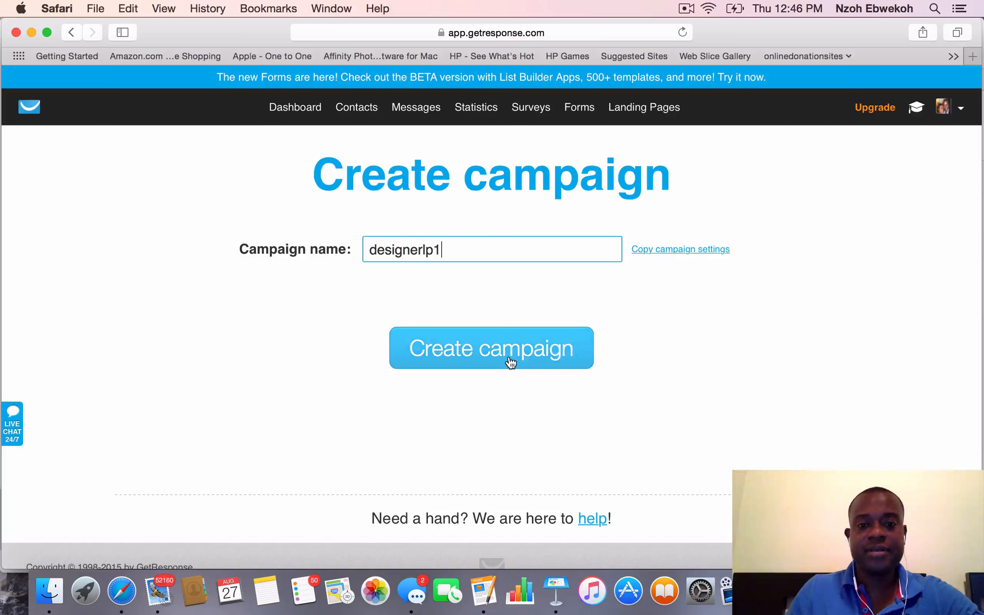
click(490, 356)
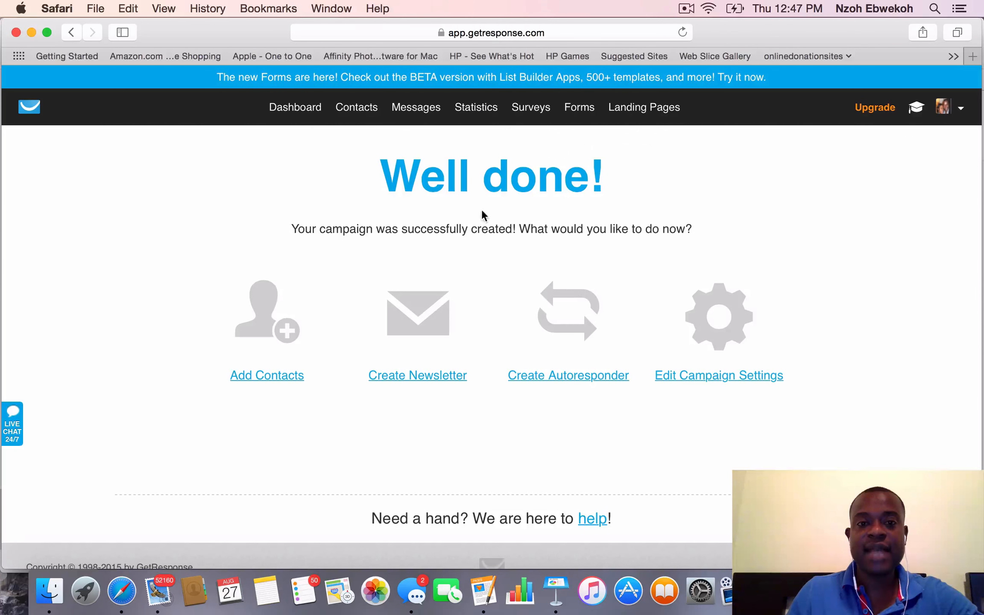
Return to the dashboard, dismissing the List Building Program offer, and open the designerlp1 campaign's general settings
click(300, 110)
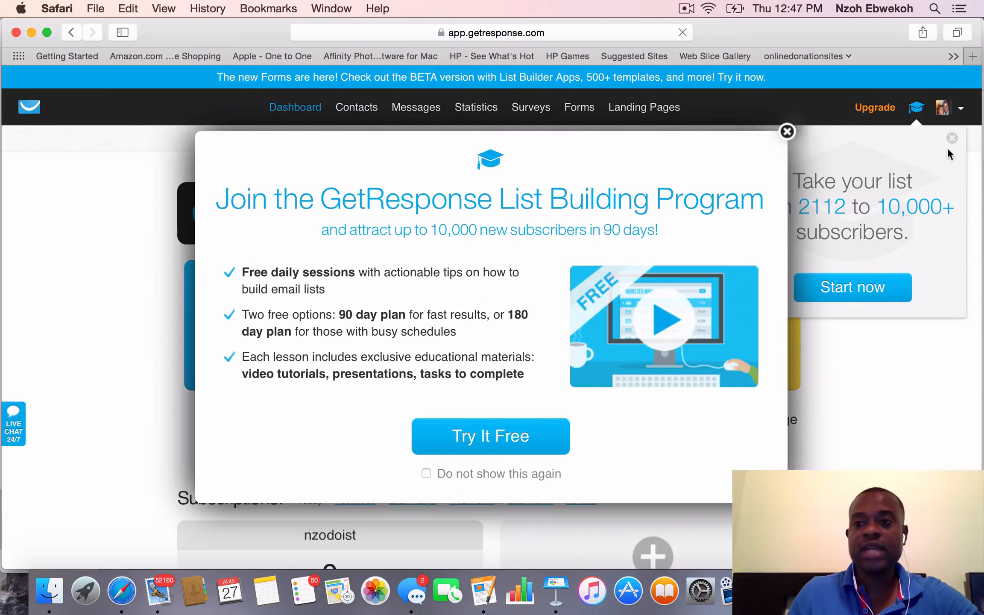
click(788, 132)
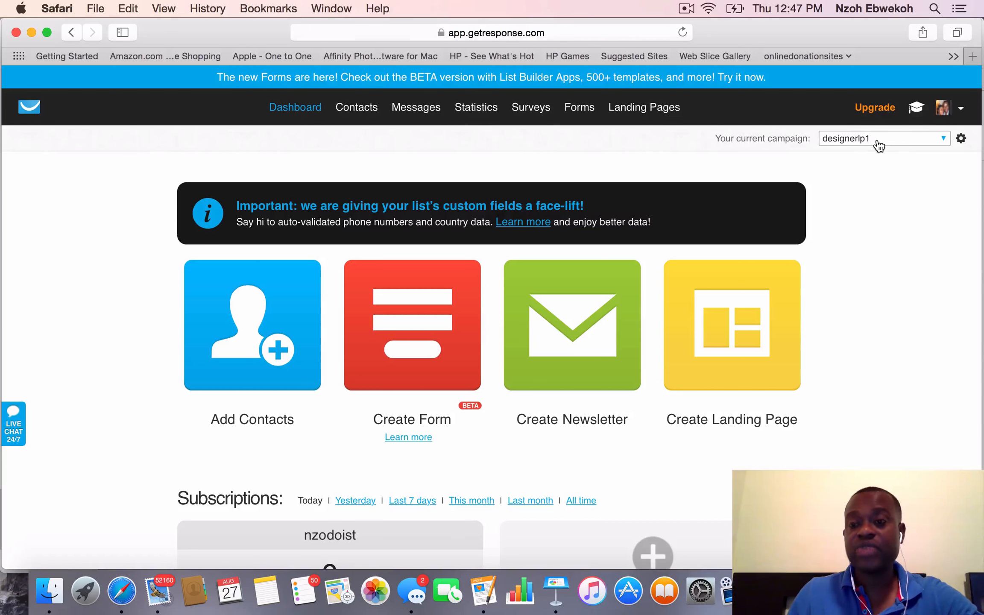
click(962, 140)
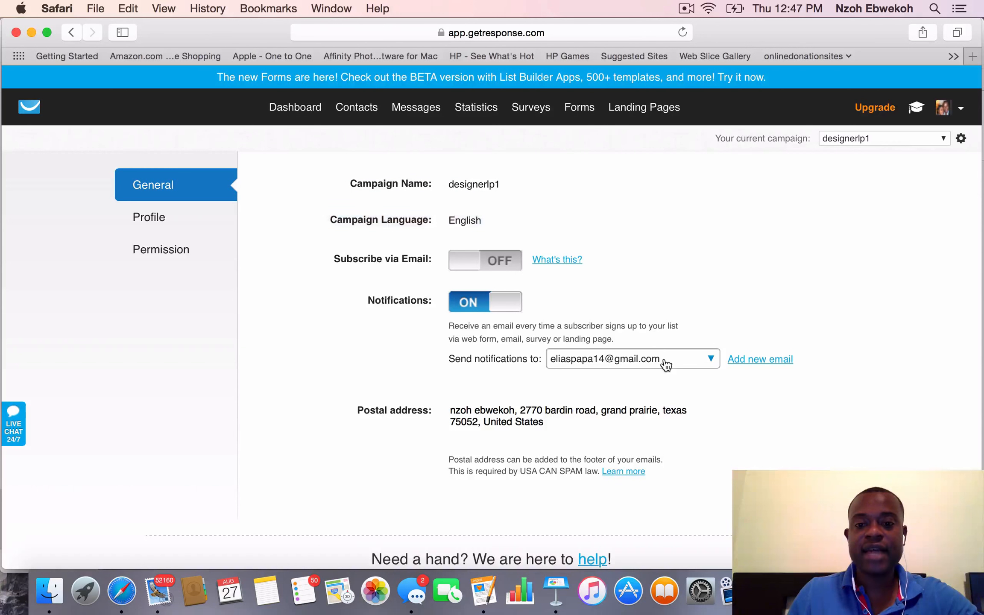
scroll(663, 356, down, 2)
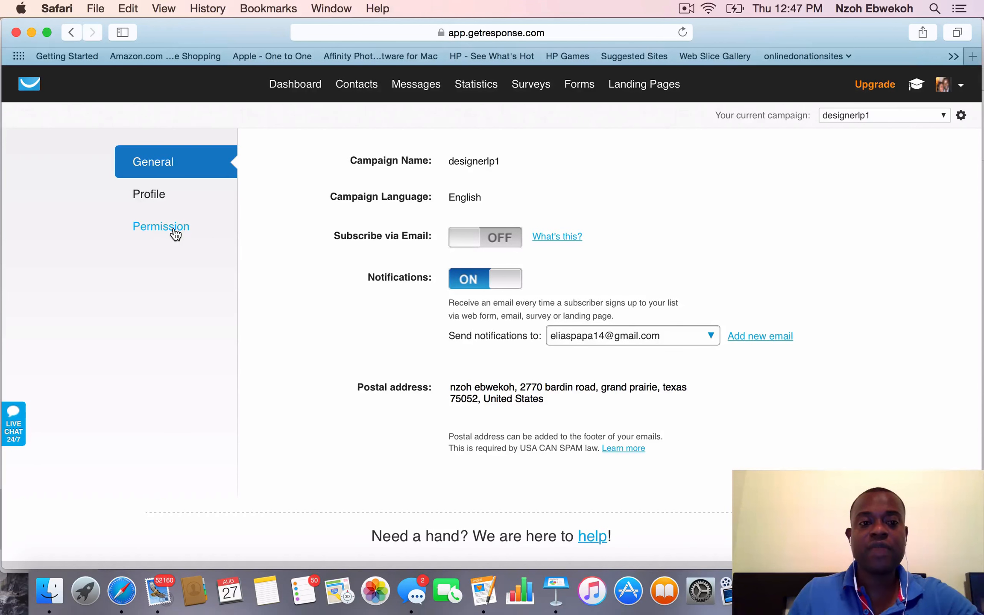
Disable confirmed opt-in for email, web and API subscriptions in the campaign's permission settings
click(157, 233)
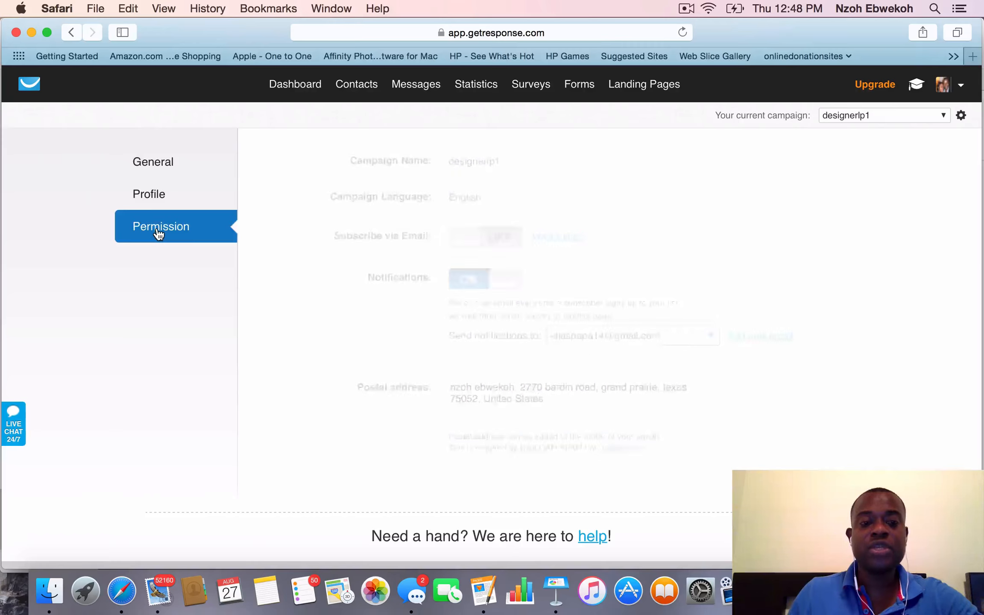
scroll(388, 242, down, 5)
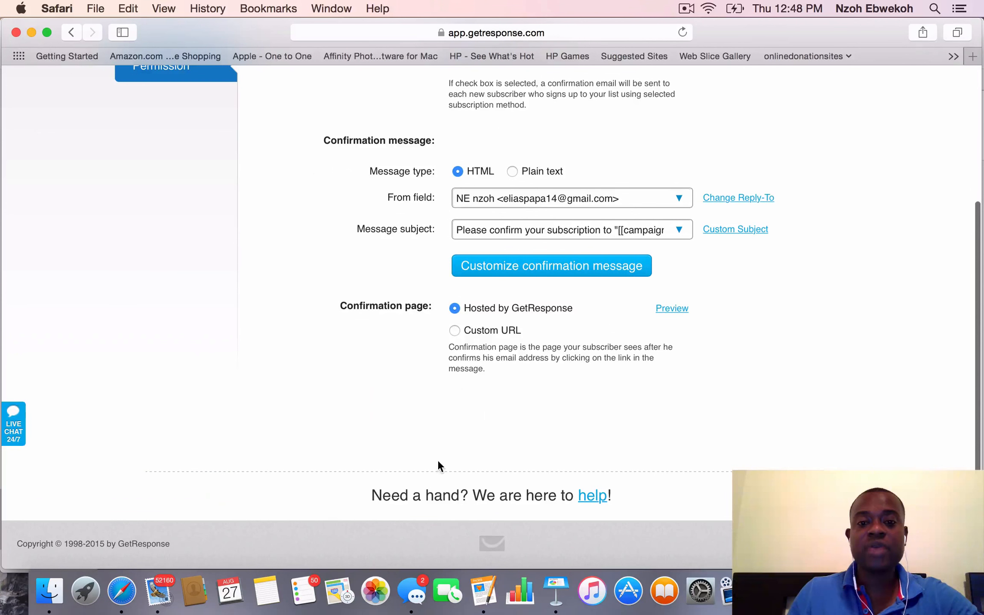
scroll(338, 368, up, 5)
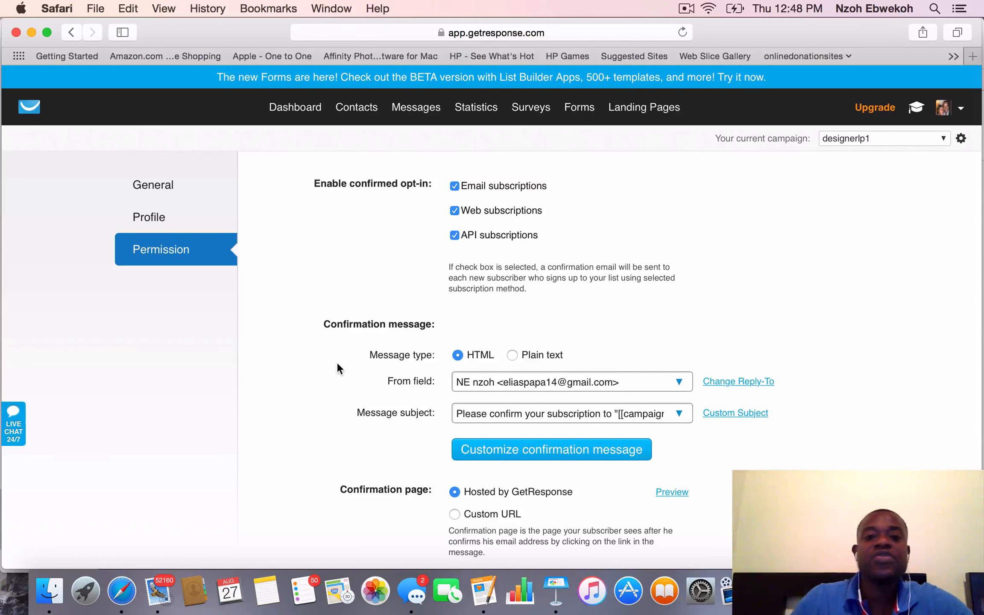
click(455, 185)
click(455, 211)
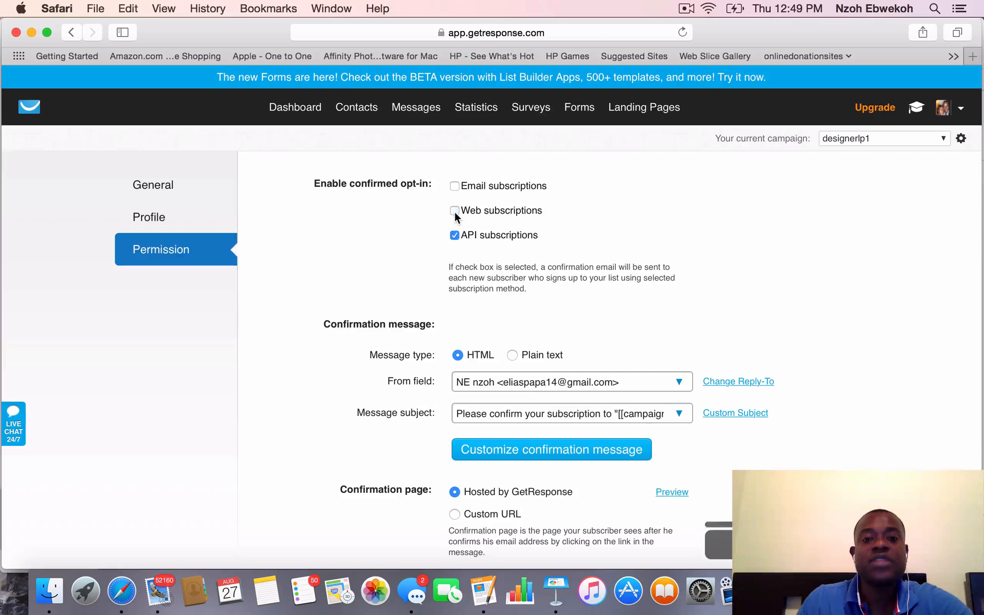
click(455, 235)
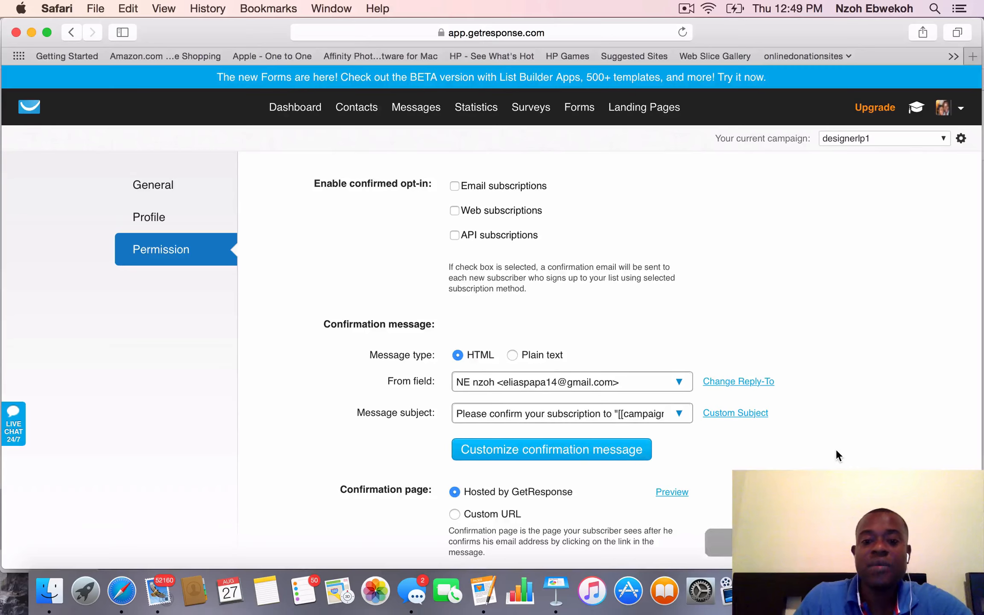
scroll(836, 449, down, 5)
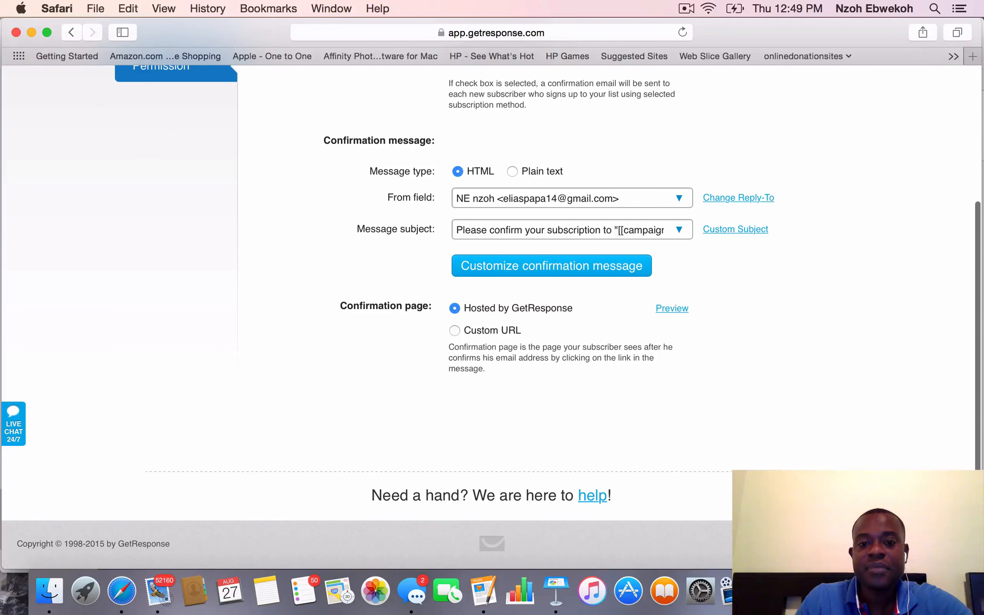
scroll(842, 442, up, 5)
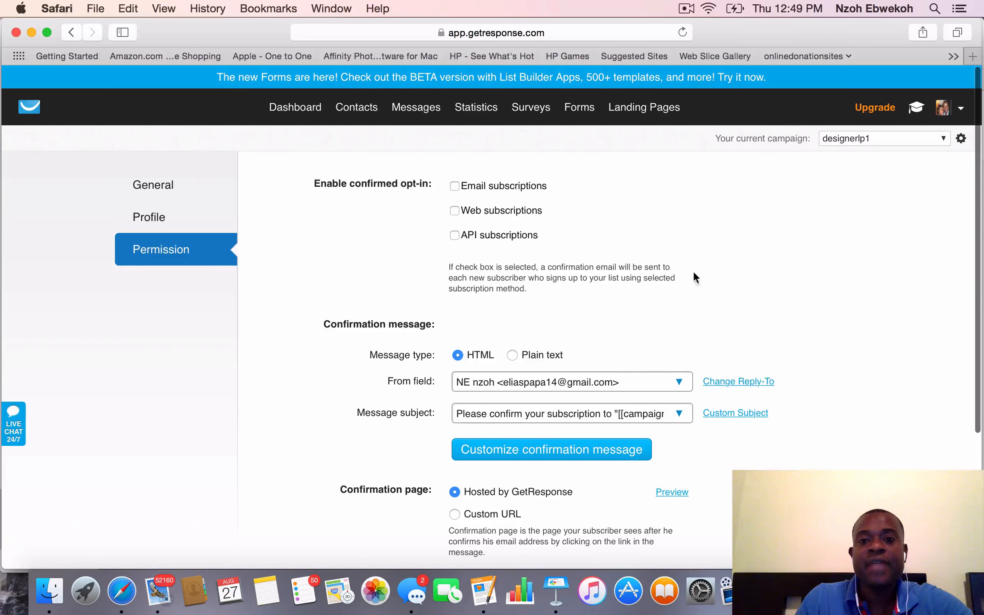
Open the non-beta form creator and examine its template gallery, editing tools and default sign-up form
mouse_move(585, 111)
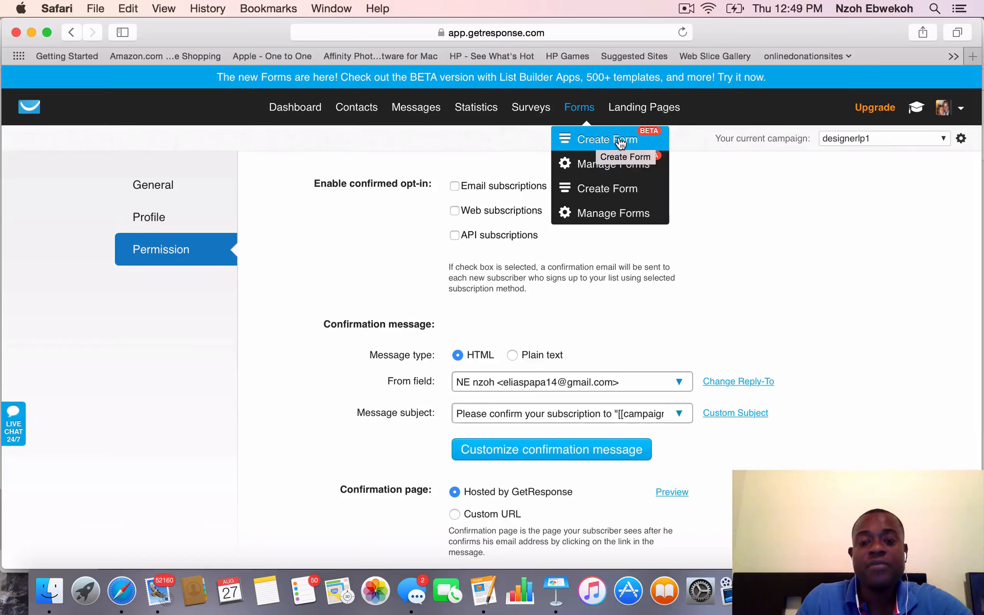
click(616, 193)
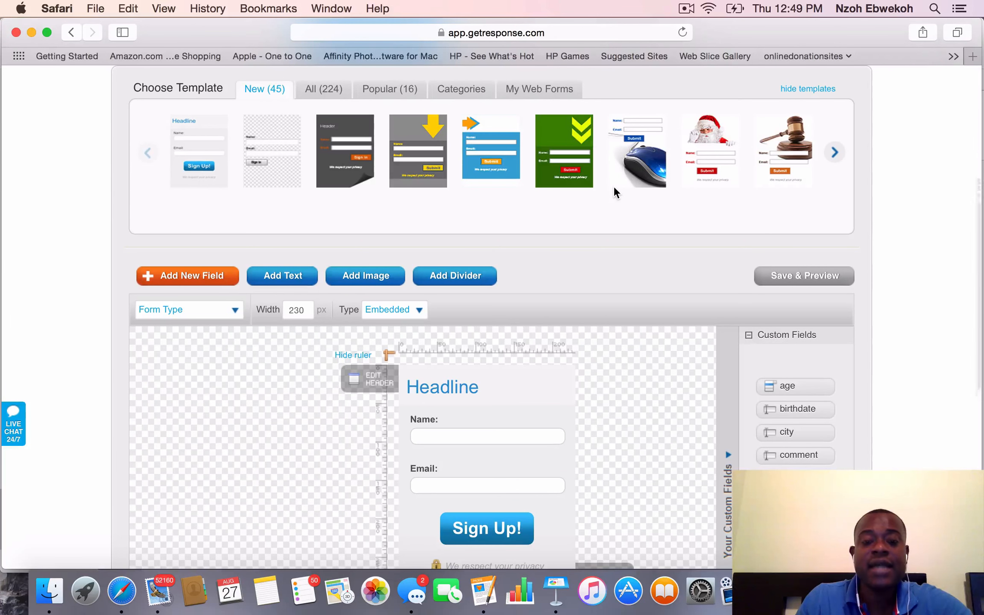
scroll(614, 186, down, 5)
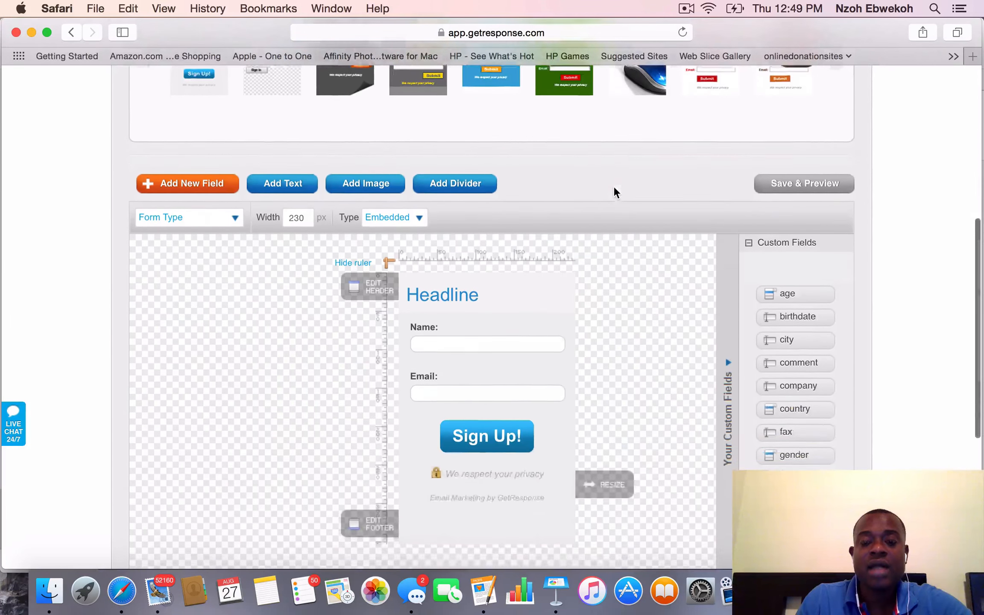
scroll(613, 186, down, 2)
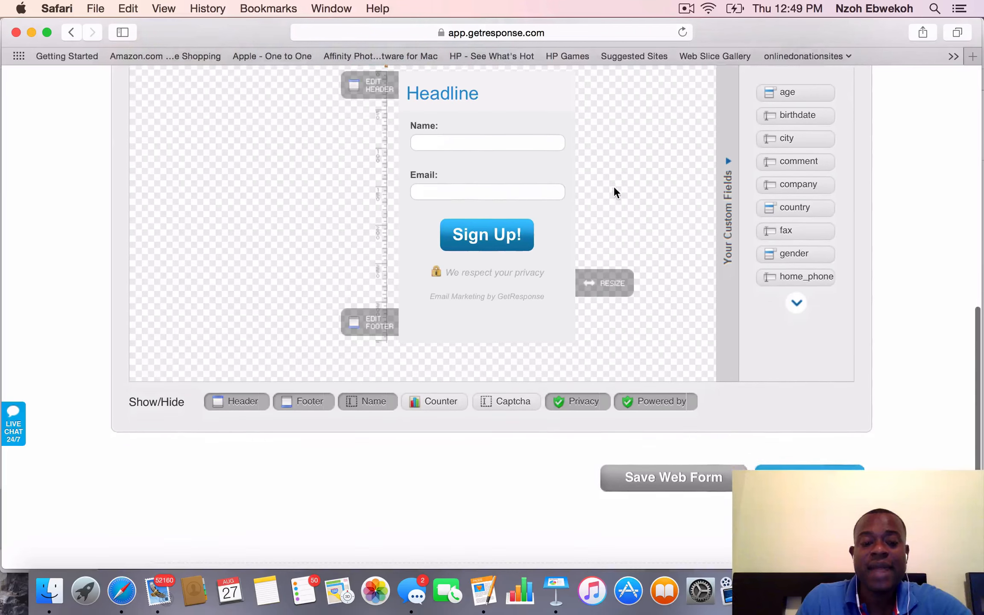
scroll(613, 186, up, 1)
scroll(614, 188, up, 2)
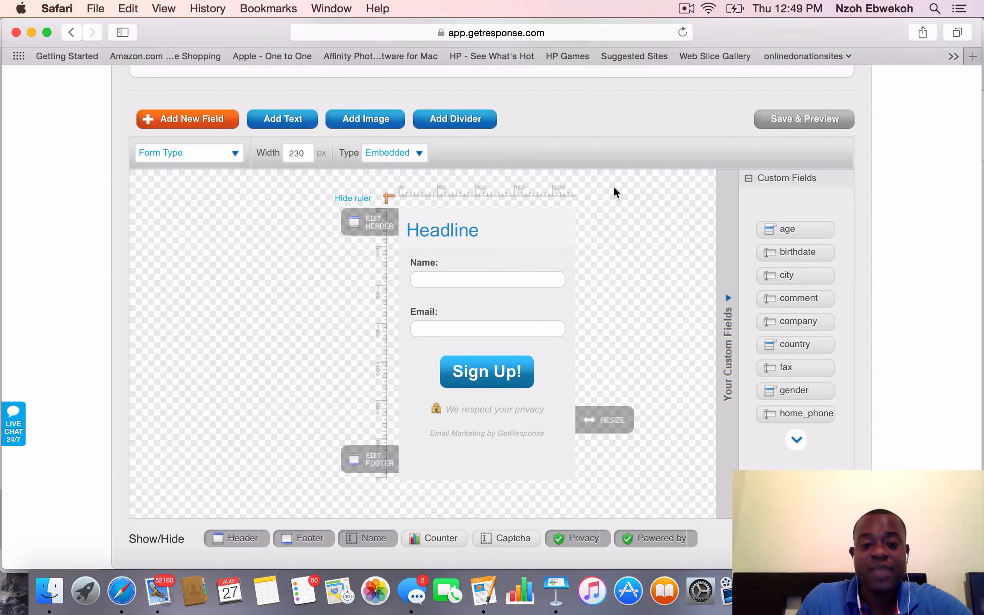
scroll(585, 229, up, 5)
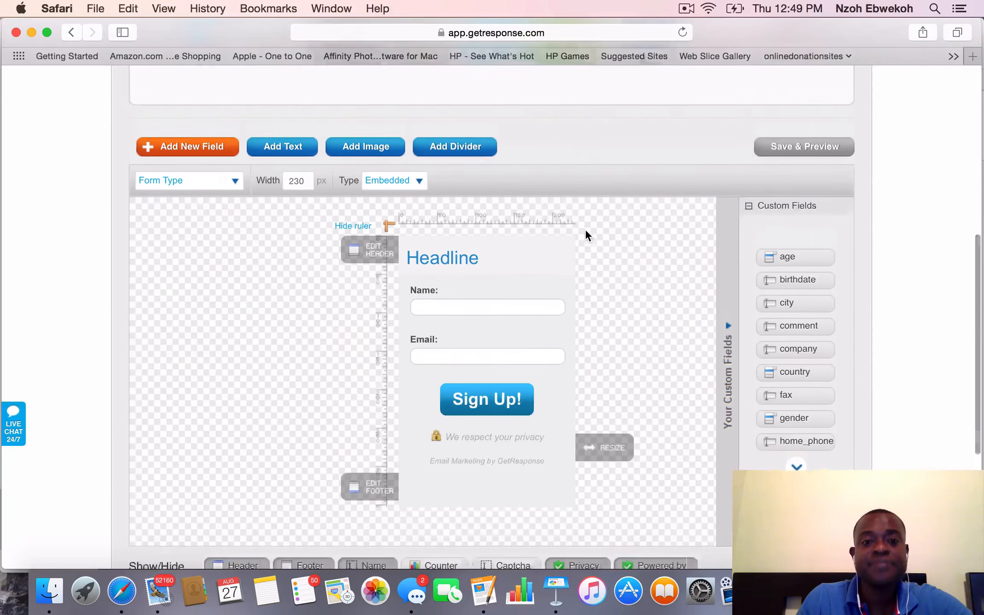
scroll(586, 232, up, 1)
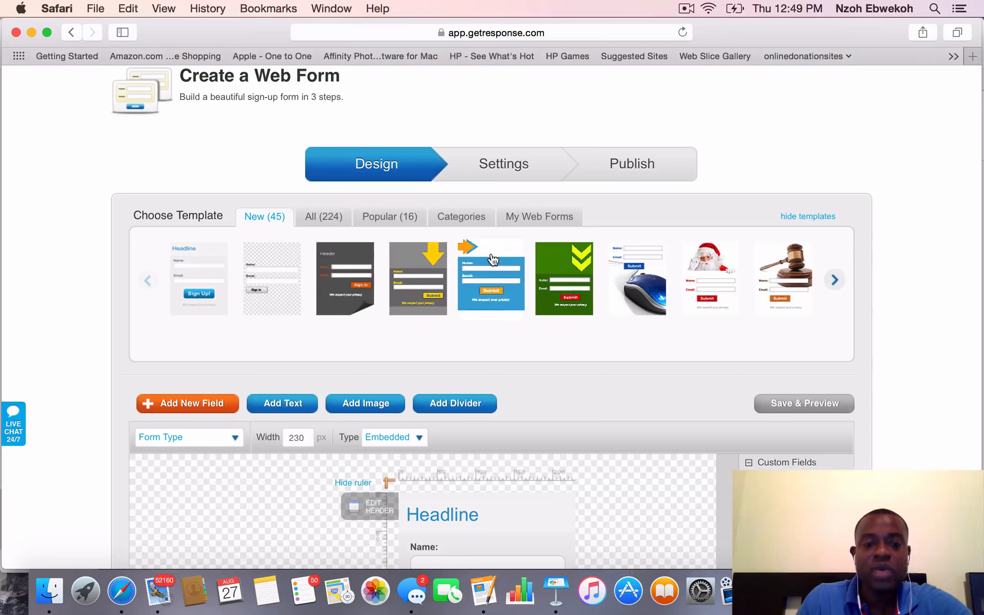
scroll(493, 194, down, 2)
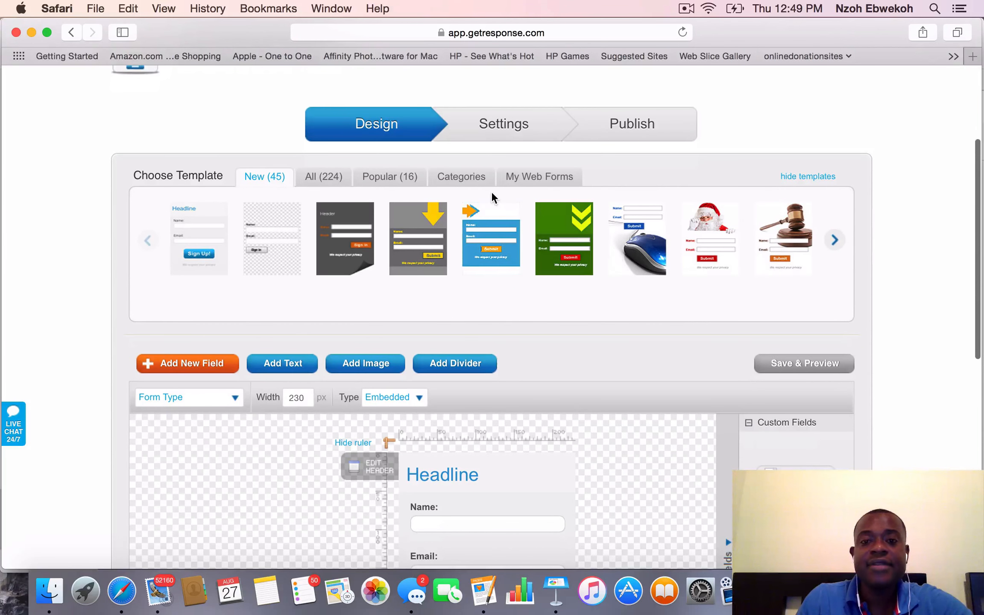
scroll(492, 194, up, 3)
scroll(493, 196, down, 4)
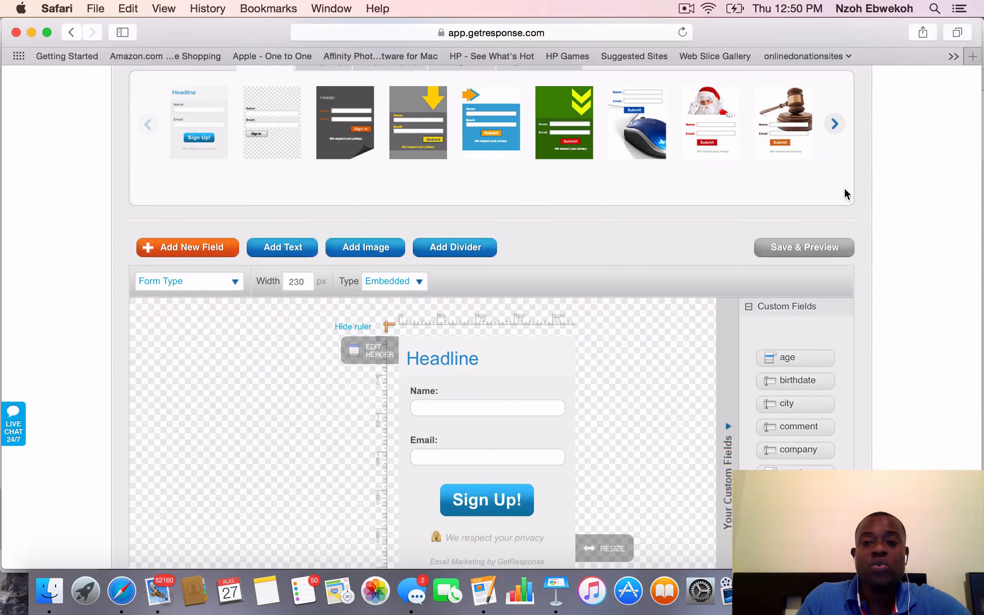
scroll(846, 194, up, 3)
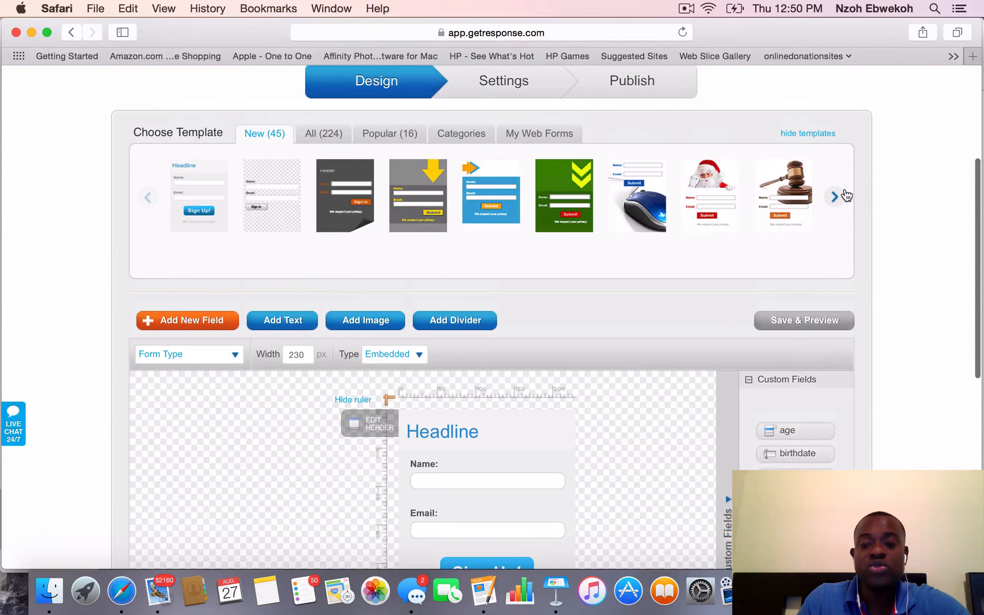
Add the age custom field to the sign-up form between Name and Email
scroll(847, 195, down, 2)
scroll(846, 196, down, 5)
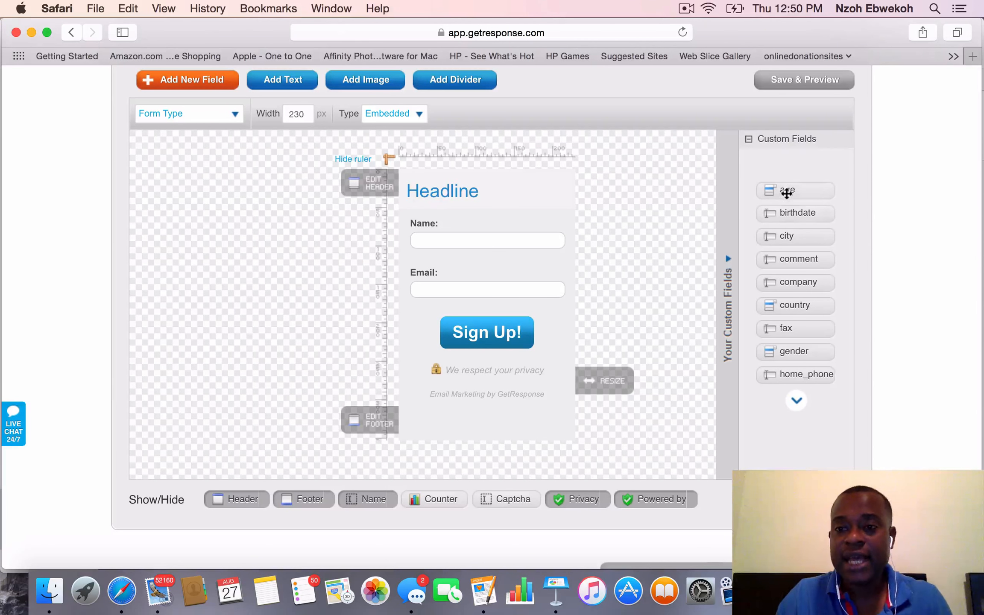
drag(787, 187, 486, 276)
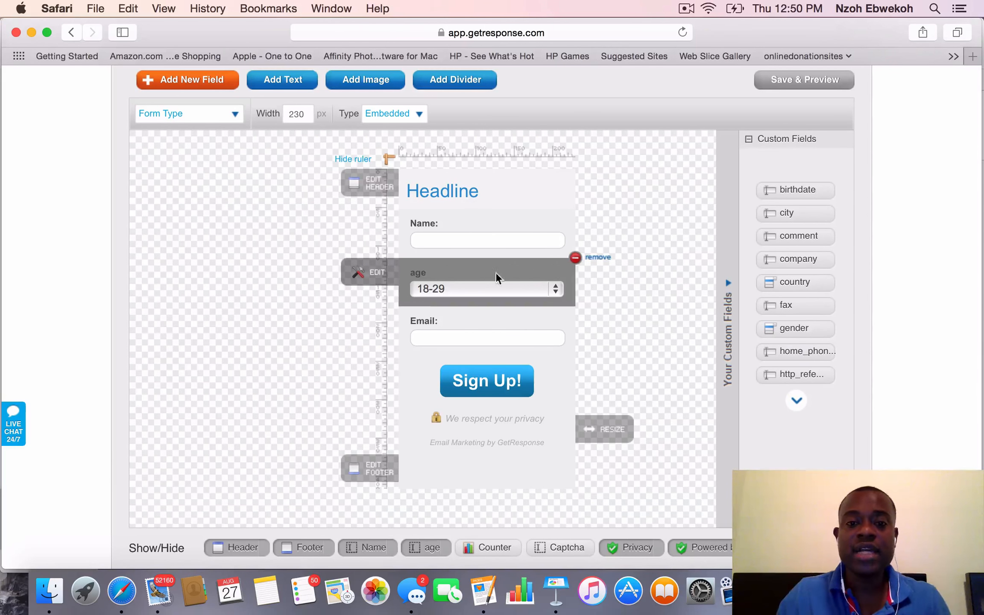
mouse_move(378, 285)
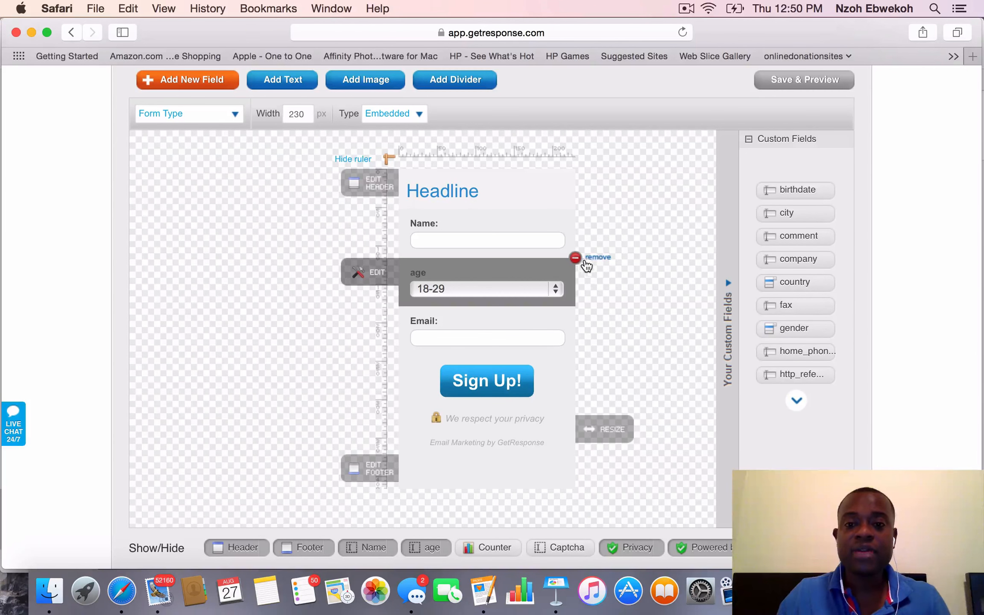
Remove the age field from the form, and briefly place home_phone between Name and Email before removing it too
click(577, 259)
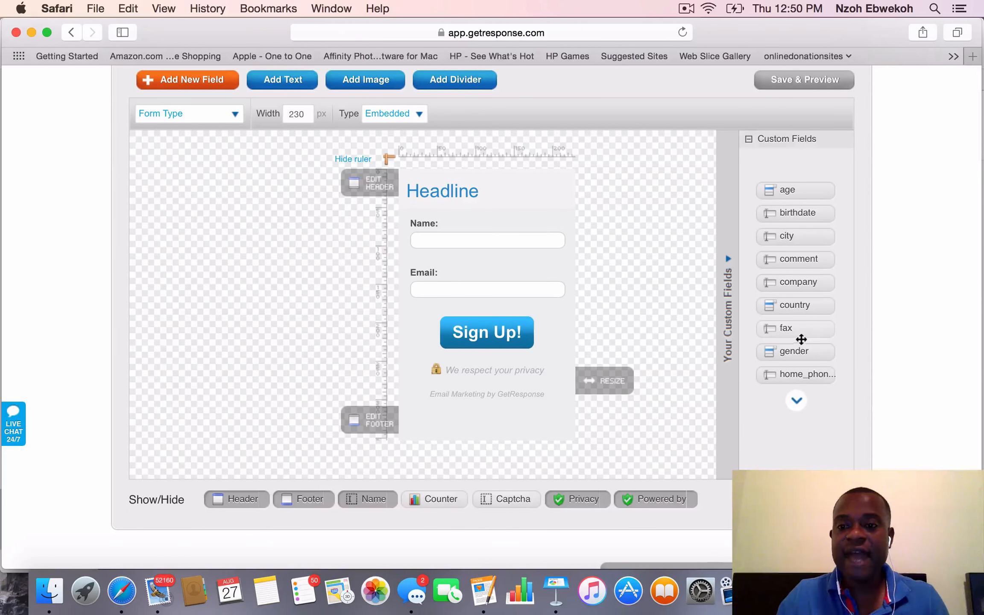
drag(804, 373, 505, 272)
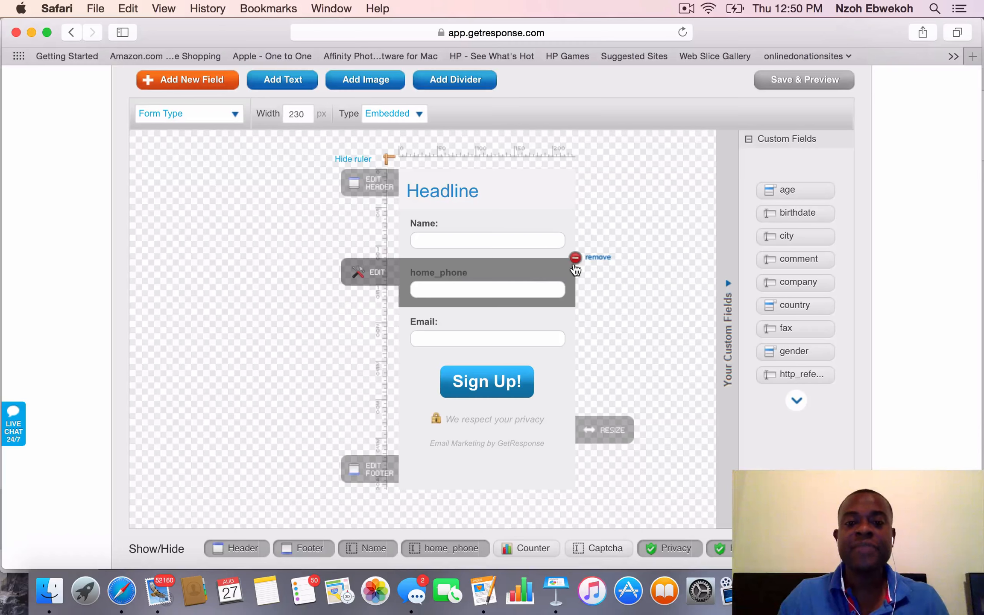
click(575, 259)
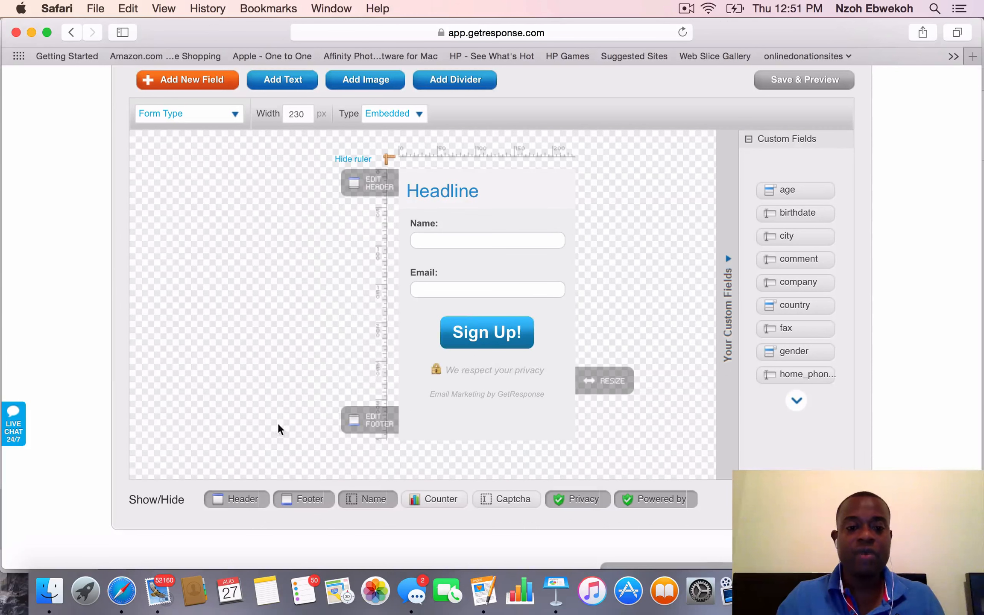
Hide the header, the footer and the Name field in the sign-up form
click(241, 500)
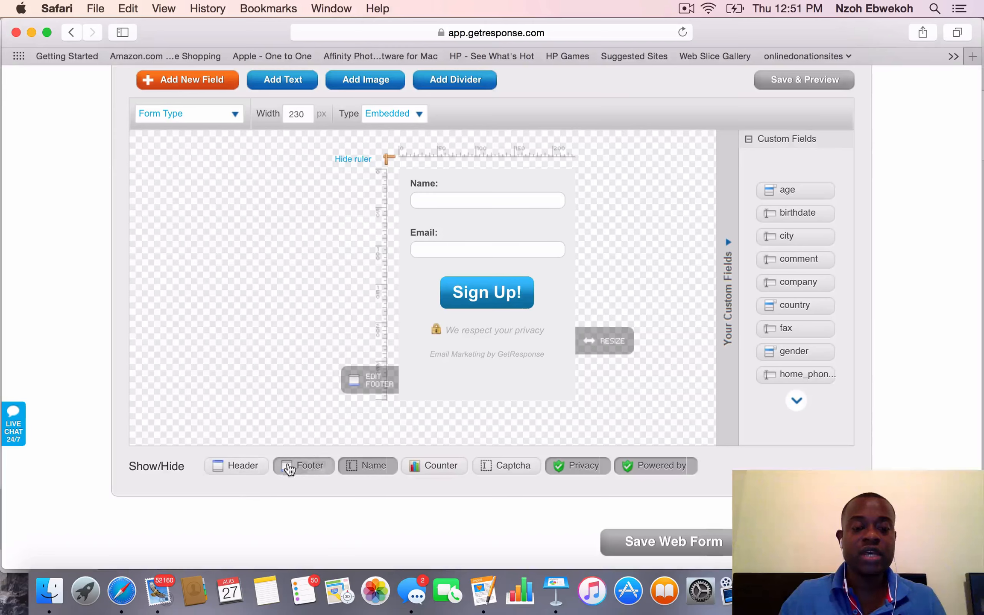
click(304, 470)
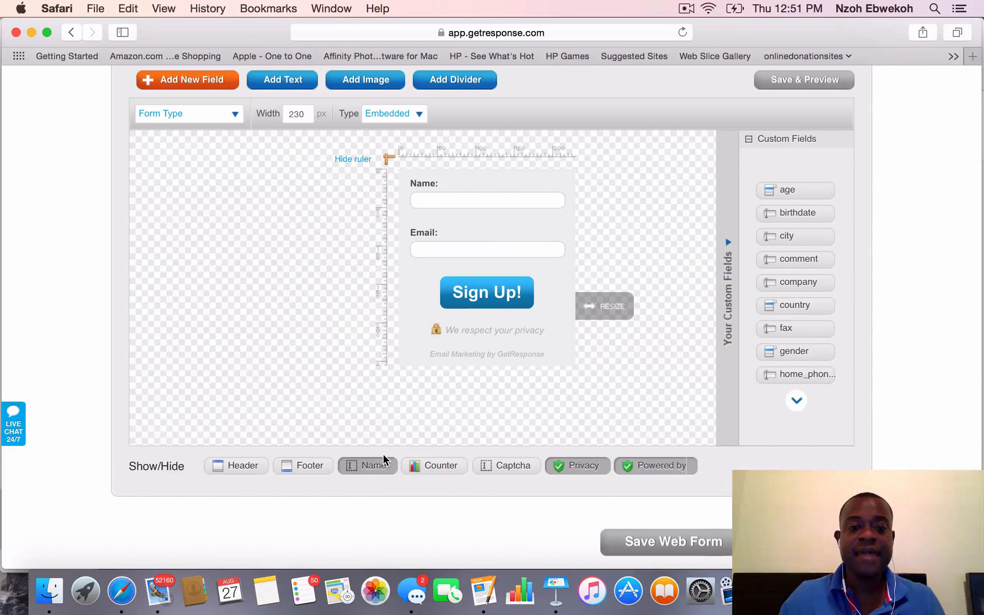
click(367, 469)
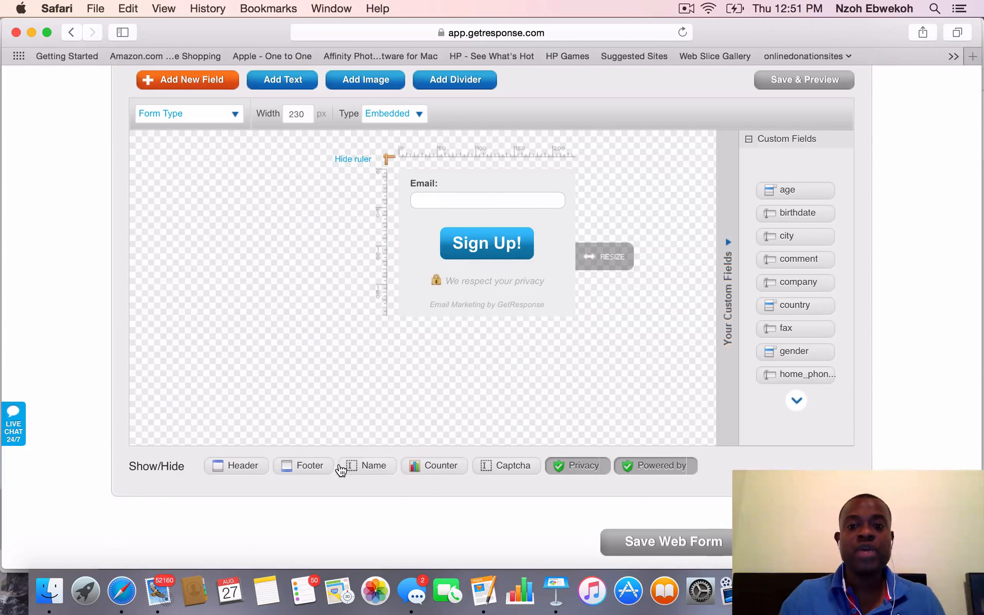
Continue to the form's settings and name the web form designerlp1
scroll(339, 470, up, 2)
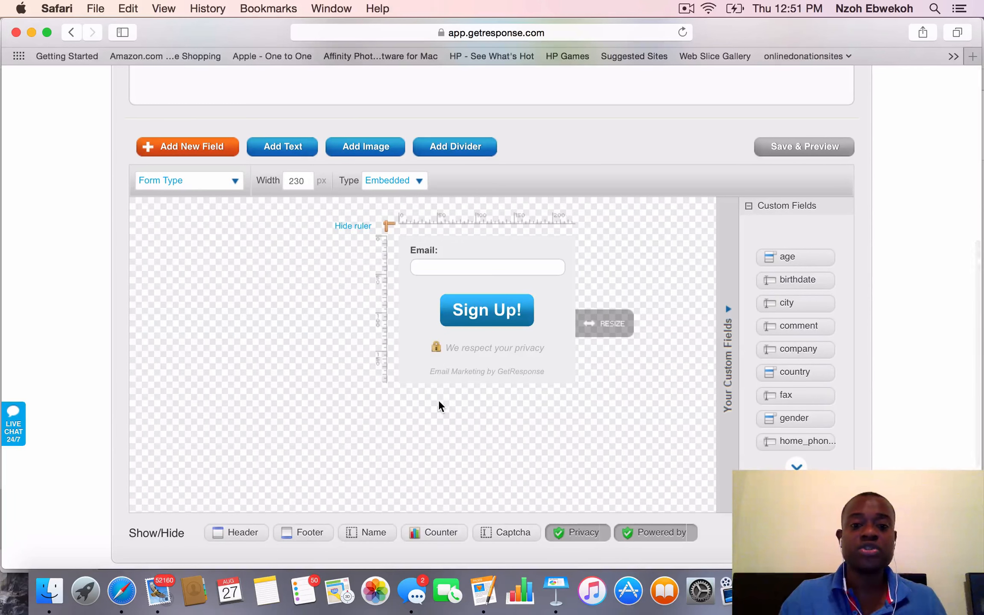
scroll(441, 406, down, 5)
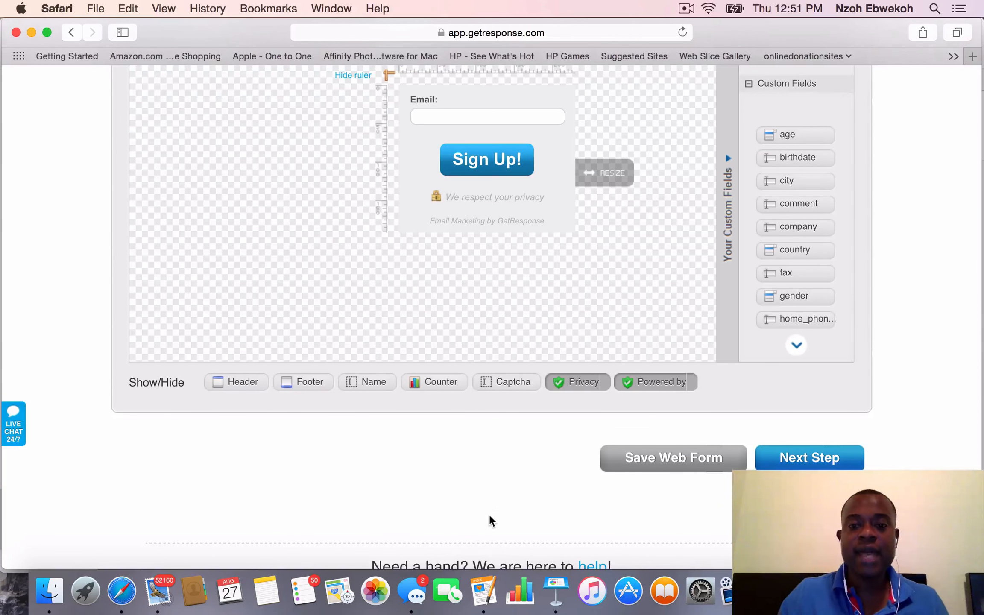
scroll(489, 514, down, 2)
scroll(490, 514, up, 7)
scroll(490, 518, up, 5)
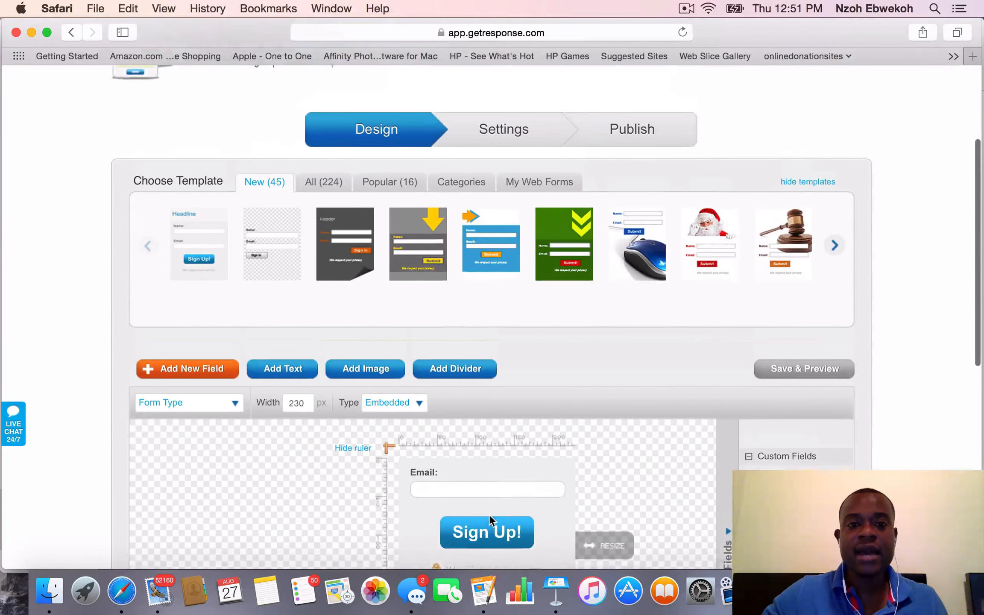
scroll(491, 521, down, 10)
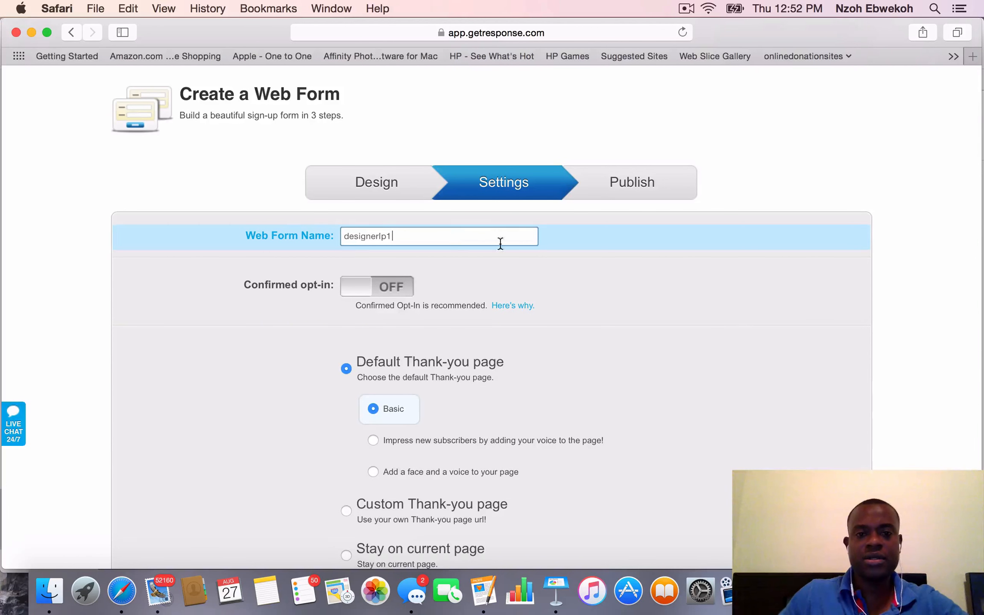
scroll(631, 300, down, 5)
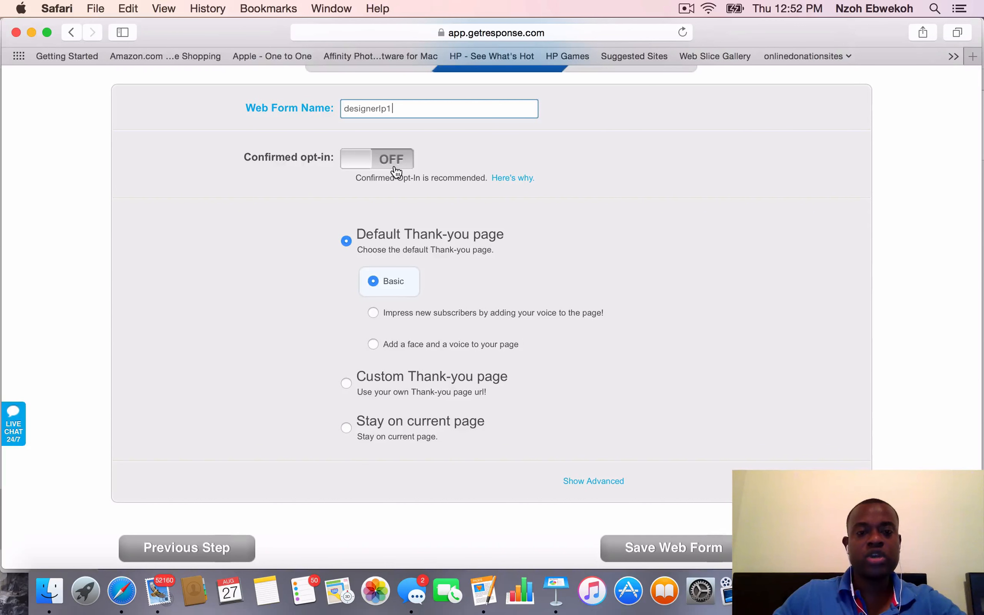
scroll(397, 170, up, 3)
scroll(395, 169, up, 3)
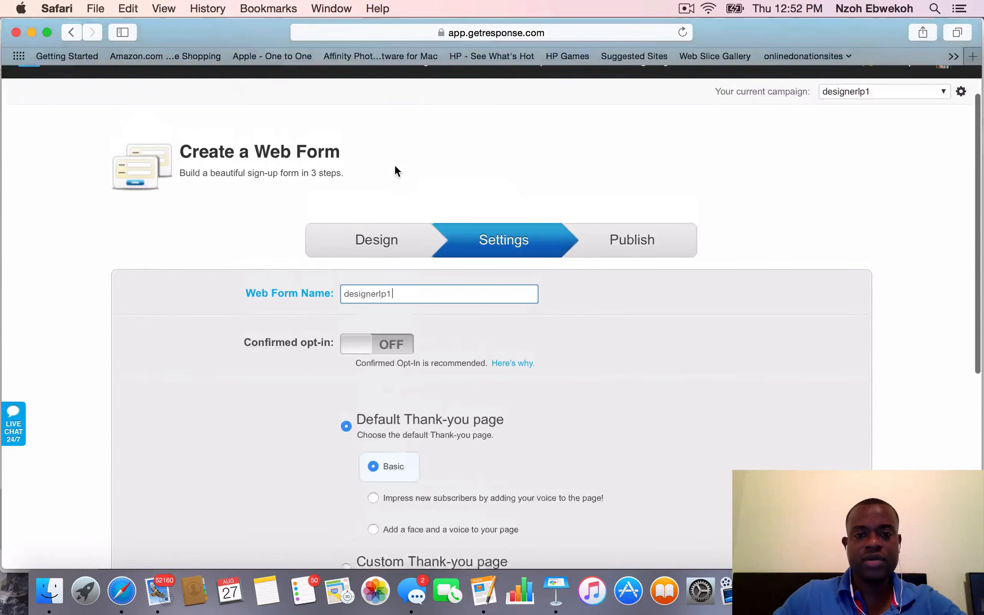
scroll(395, 168, down, 4)
scroll(395, 166, down, 2)
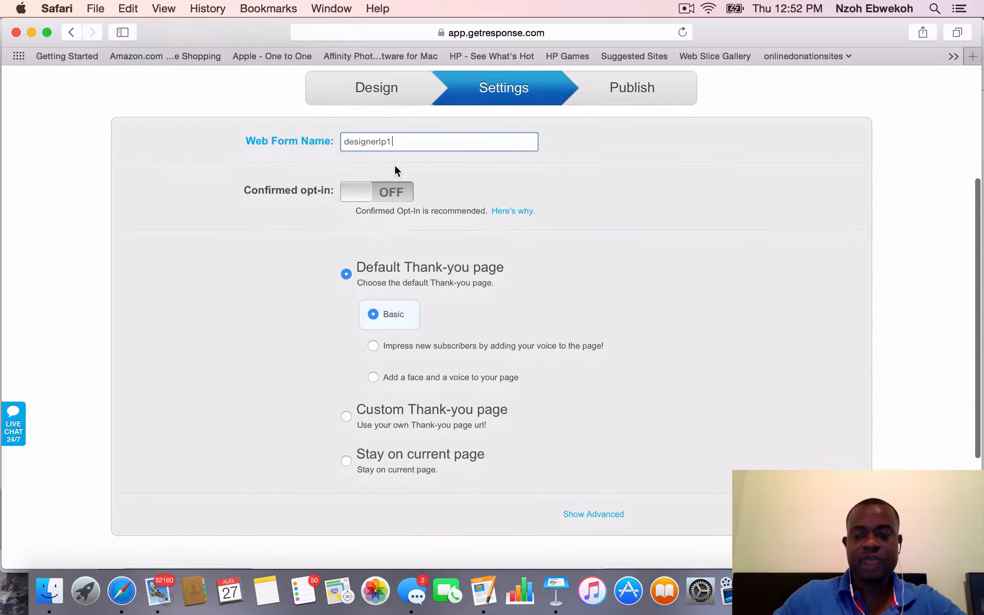
scroll(542, 297, down, 1)
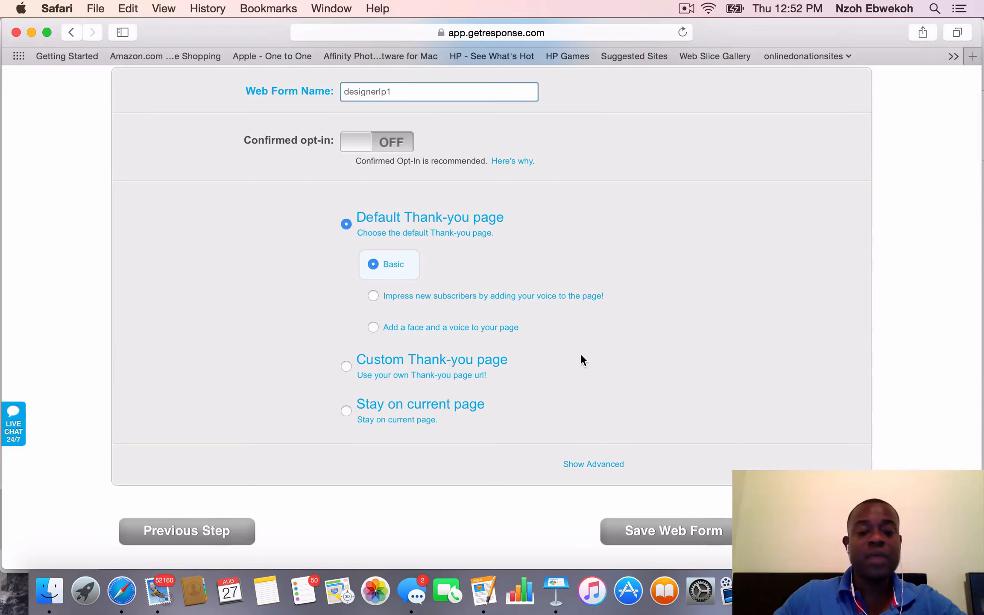
click(348, 364)
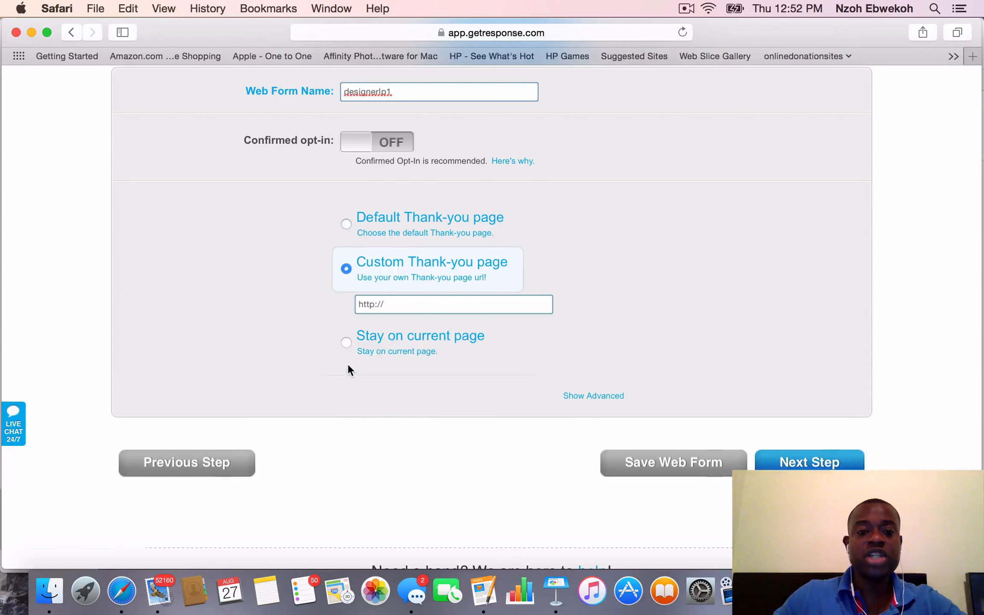
click(409, 305)
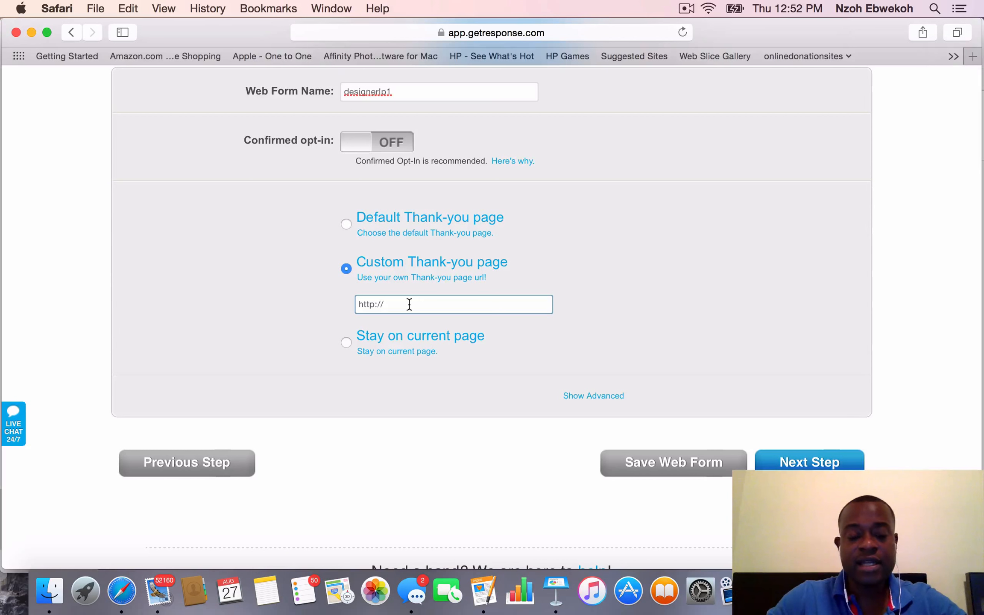
text(ww)
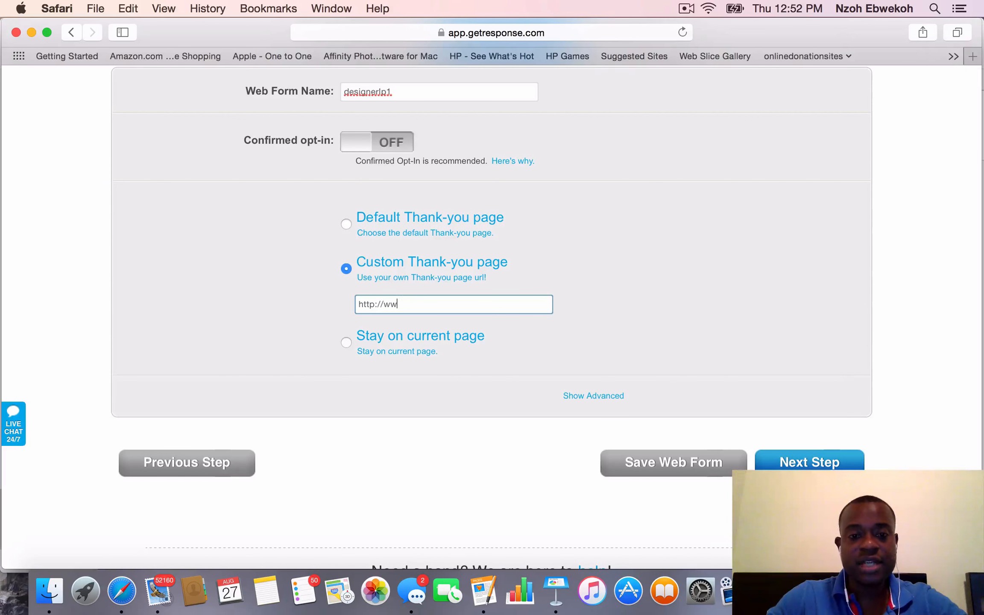
text(w.google.com)
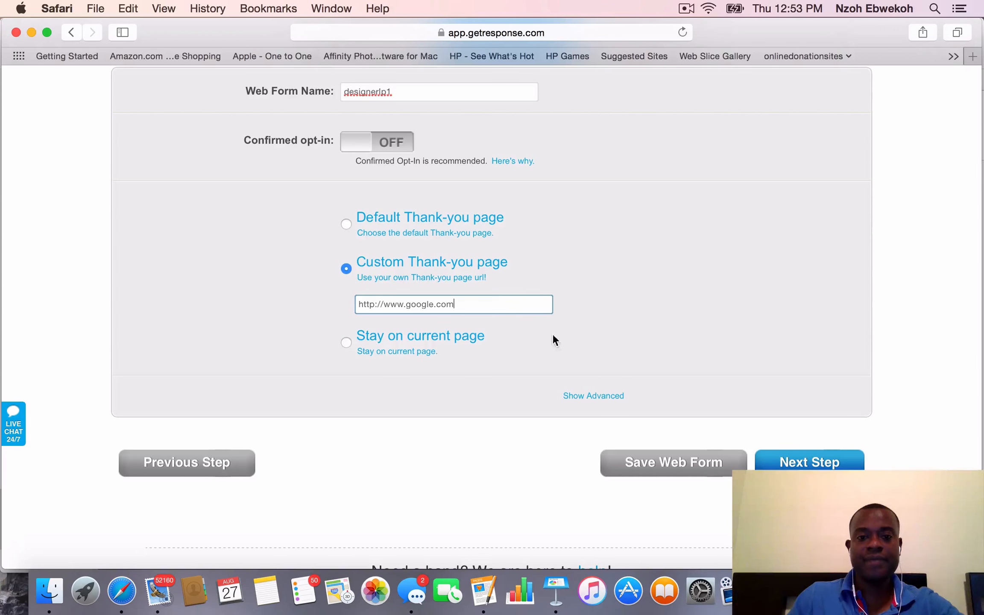
Save the web form and continue to its publishing options
click(668, 469)
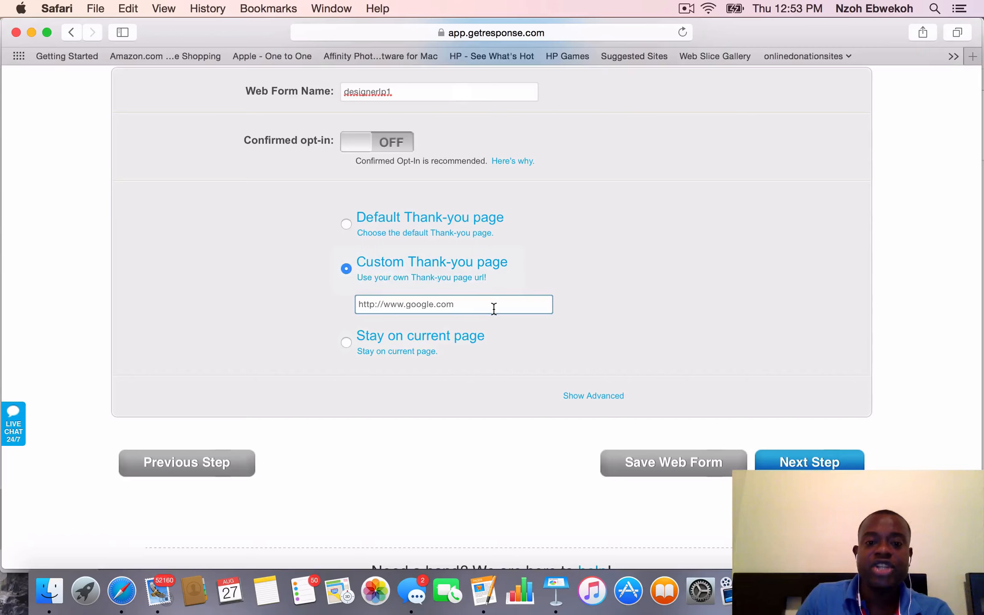
click(678, 468)
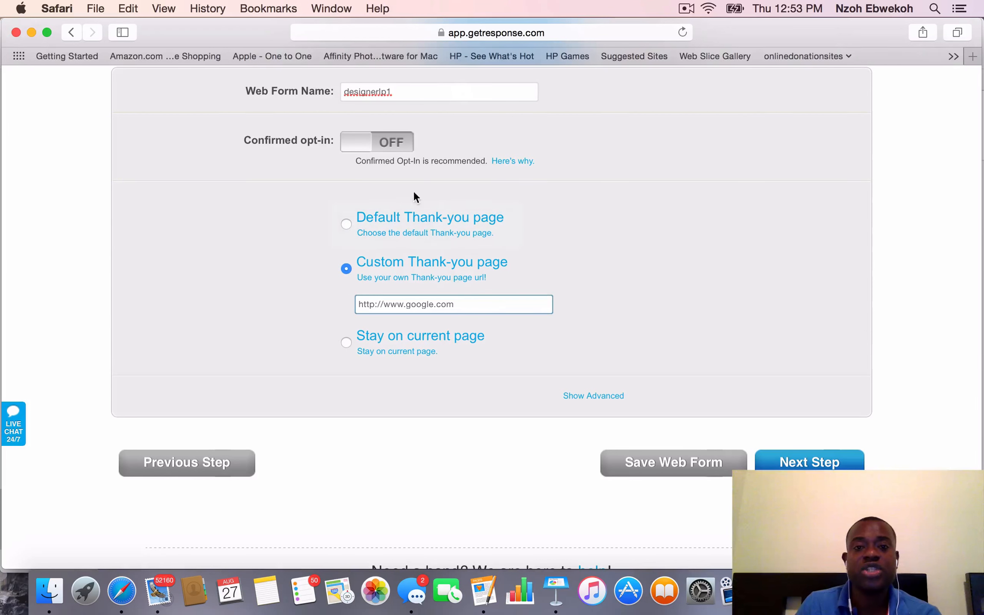
scroll(492, 281, up, 5)
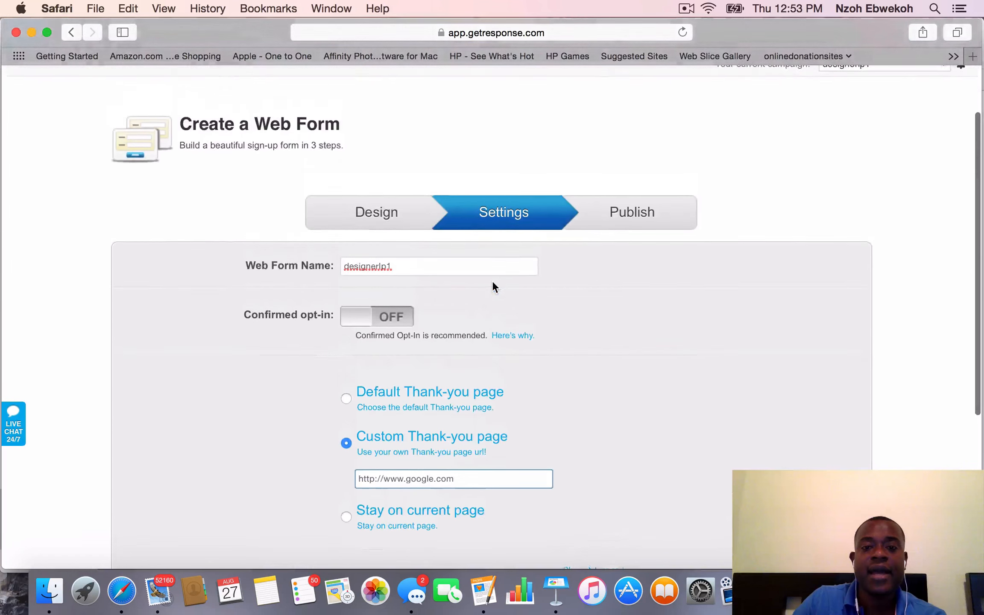
scroll(496, 294, down, 7)
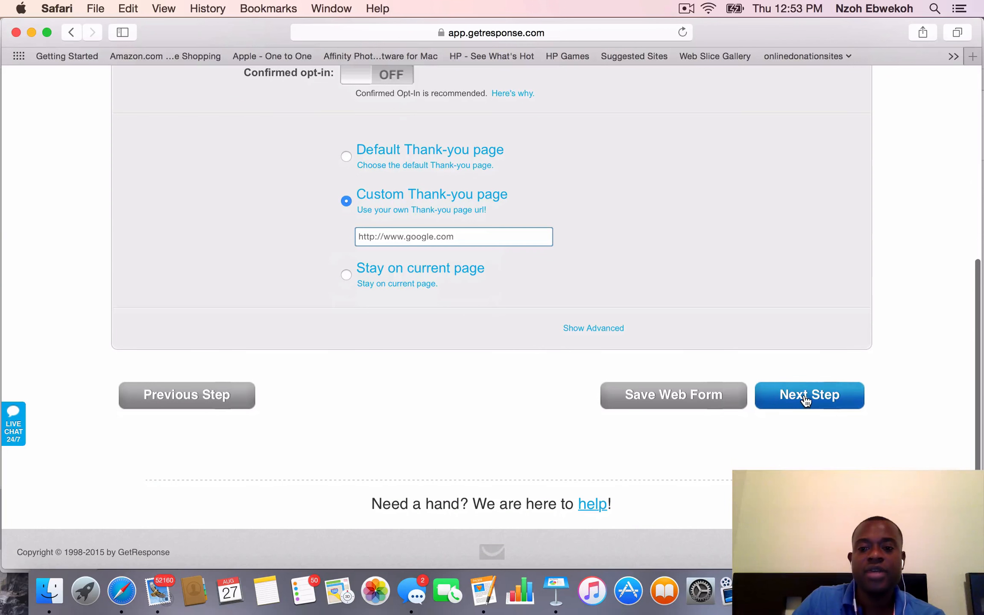
click(806, 399)
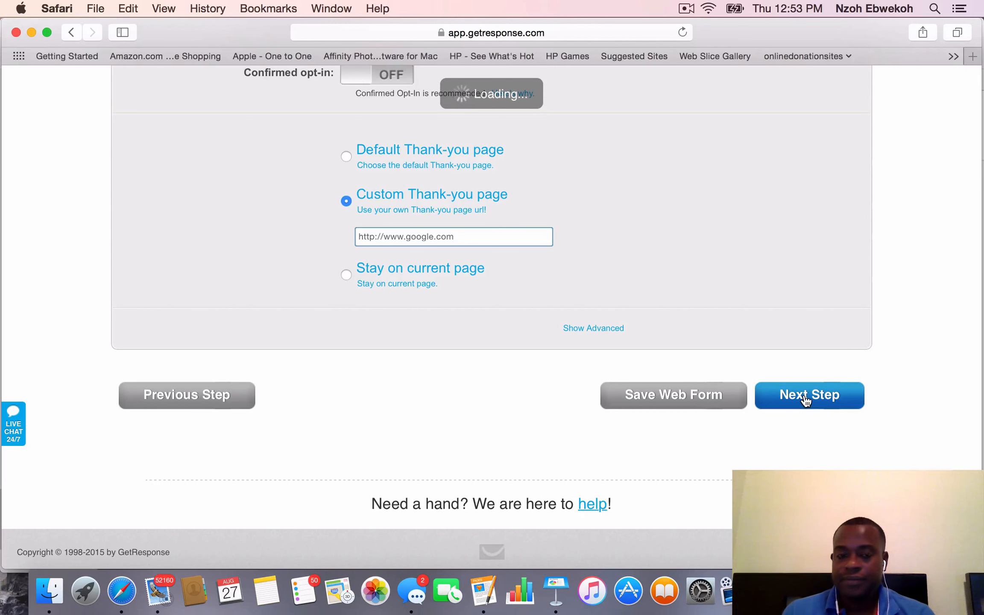
click(806, 400)
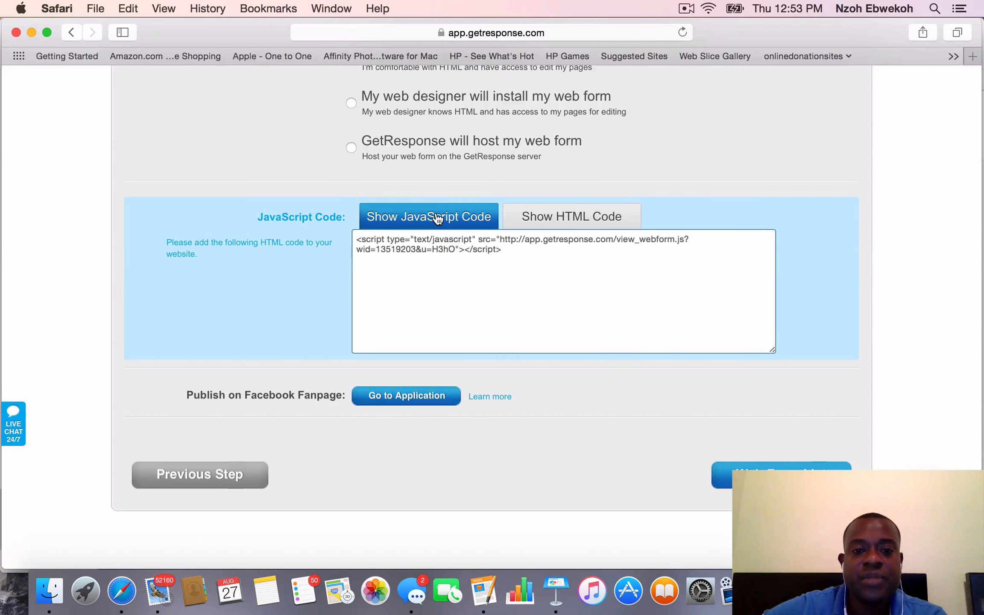
Display the web form's installation code as HTML instead of JavaScript
scroll(440, 214, up, 3)
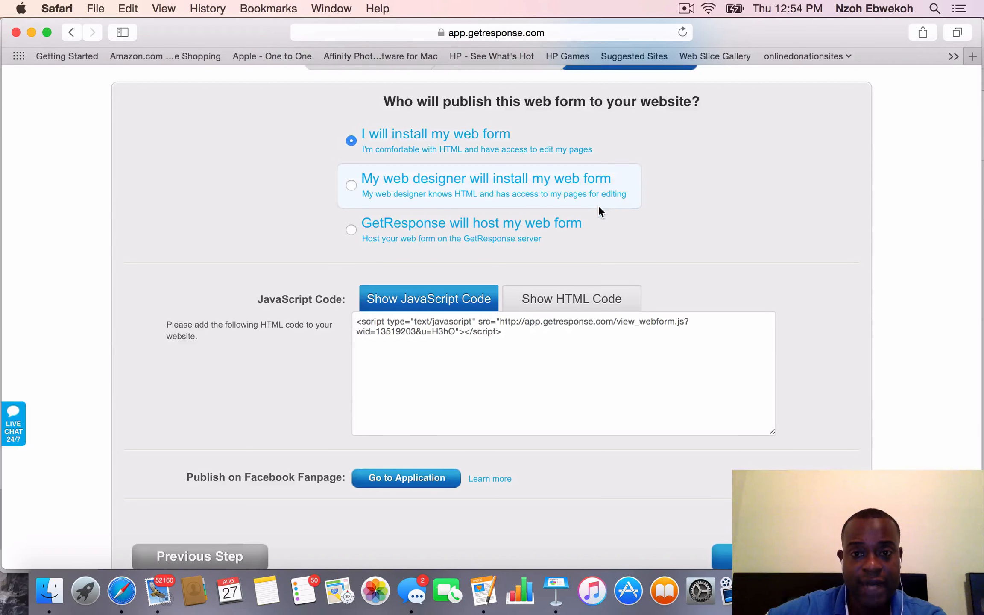
scroll(689, 246, up, 5)
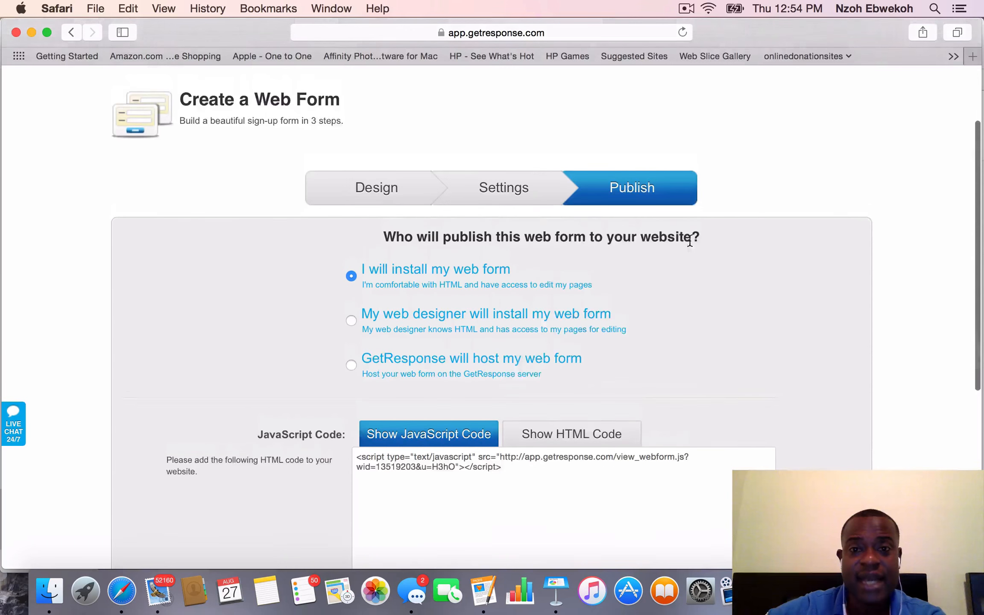
scroll(689, 241, down, 5)
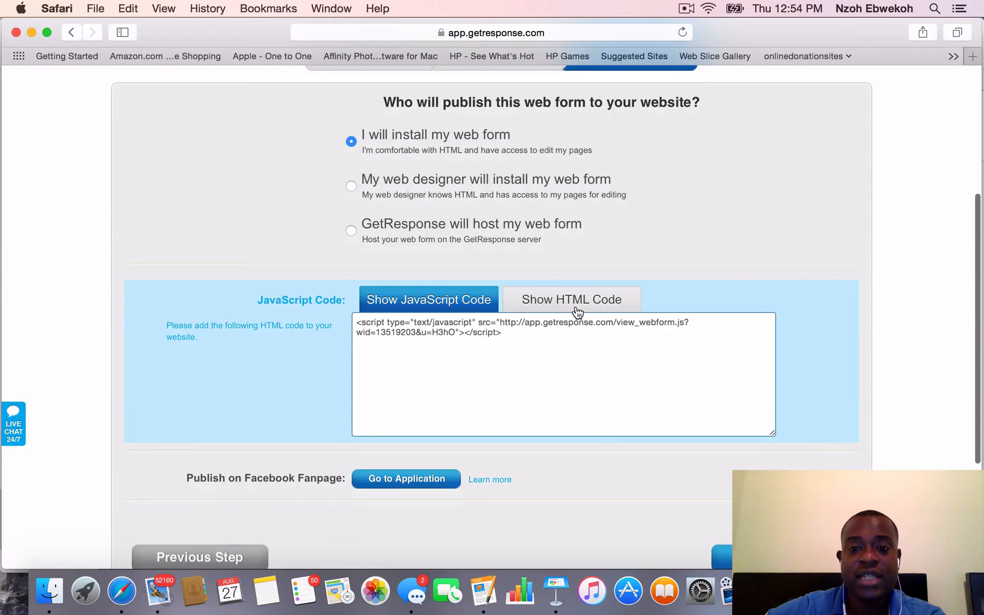
click(575, 306)
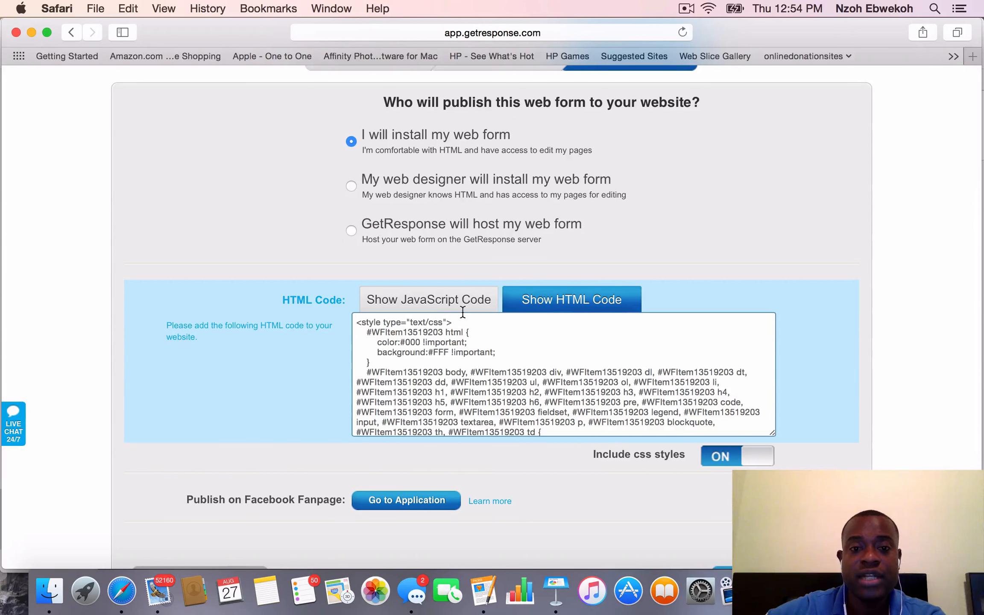
scroll(570, 310, up, 2)
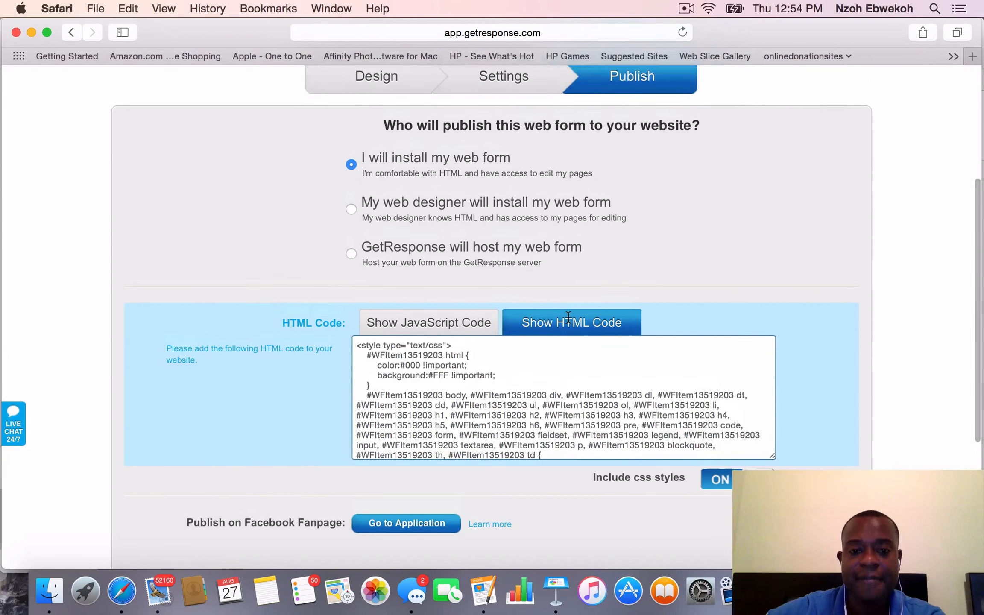
scroll(818, 410, down, 3)
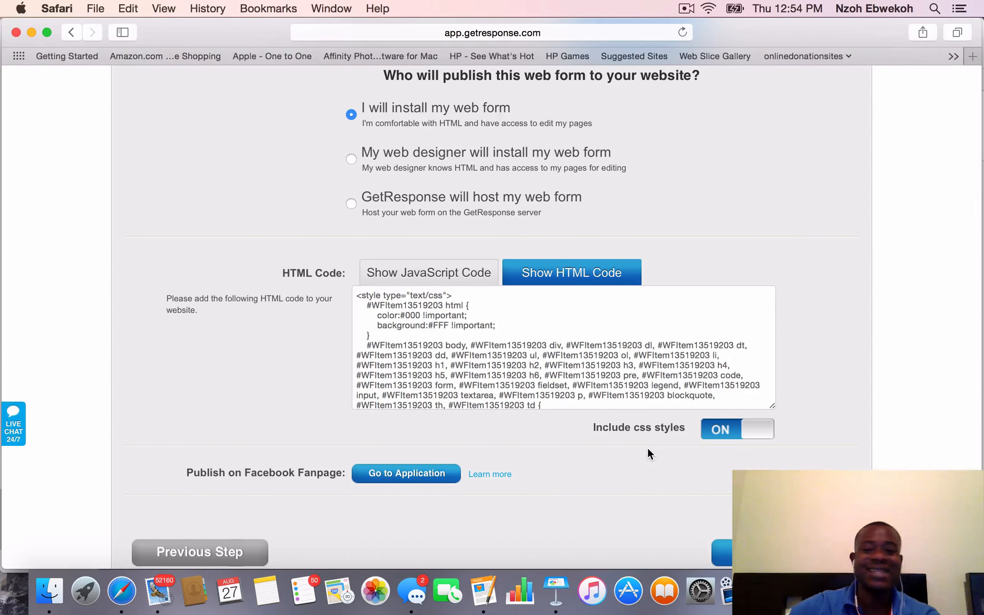
Exclude the CSS styles from the form's HTML code and look through the remaining markup
click(723, 435)
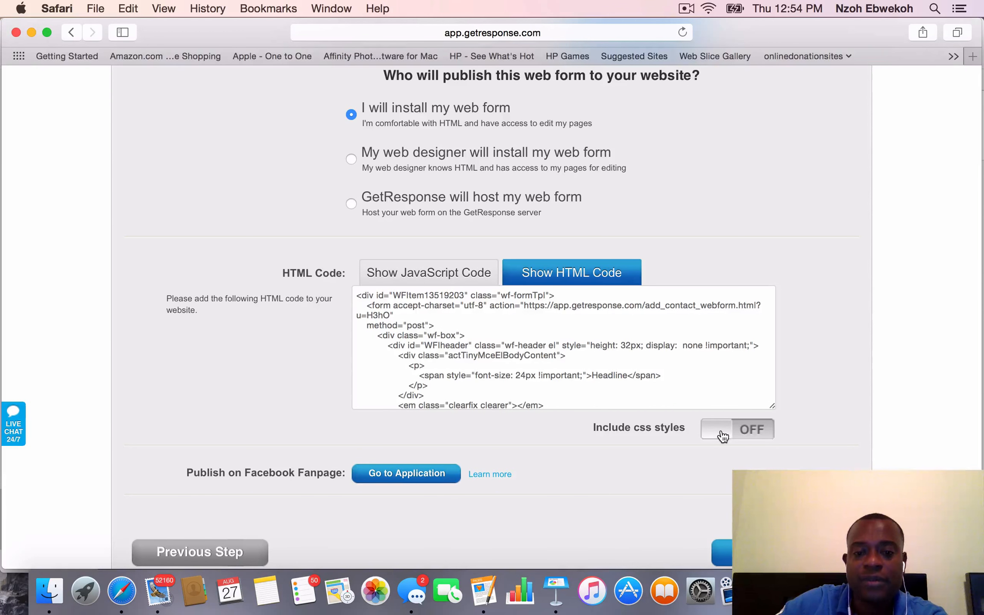
scroll(721, 431, down, 1)
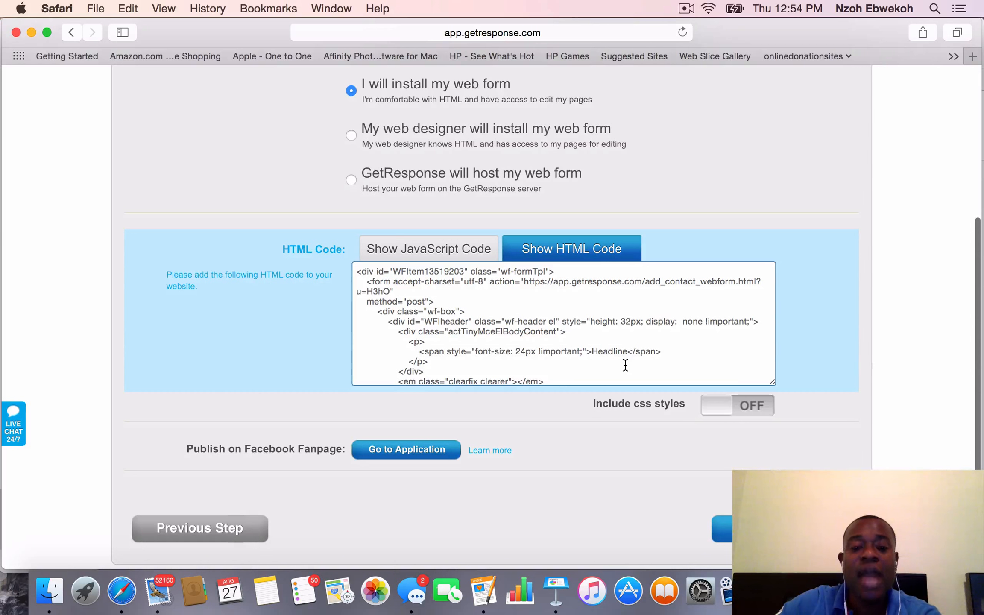
scroll(625, 365, down, 10)
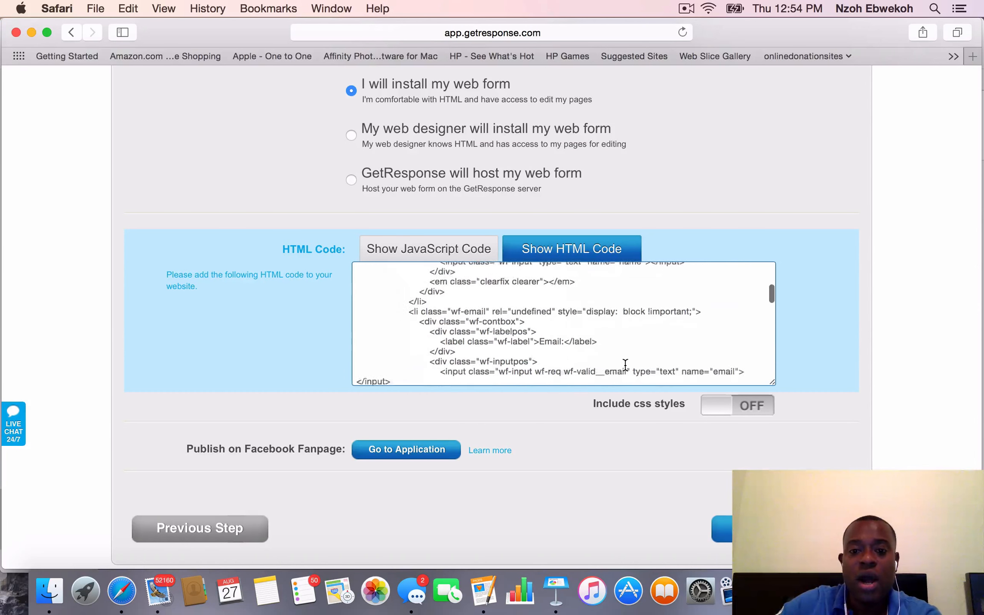
scroll(625, 343, down, 2)
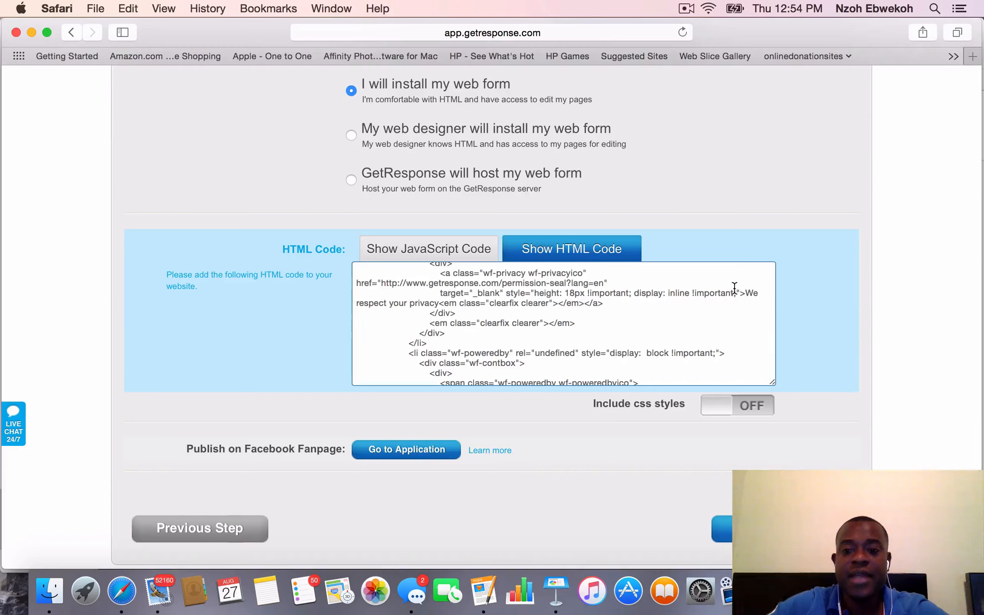
scroll(741, 323, up, 5)
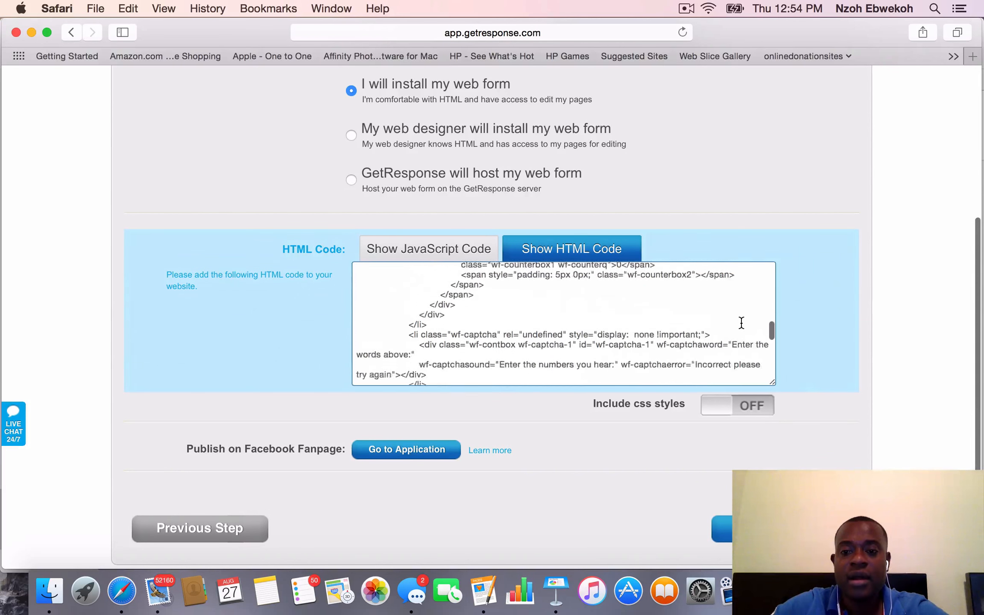
Copy the web form's entire HTML code without CSS styles to the clipboard
scroll(742, 323, up, 10)
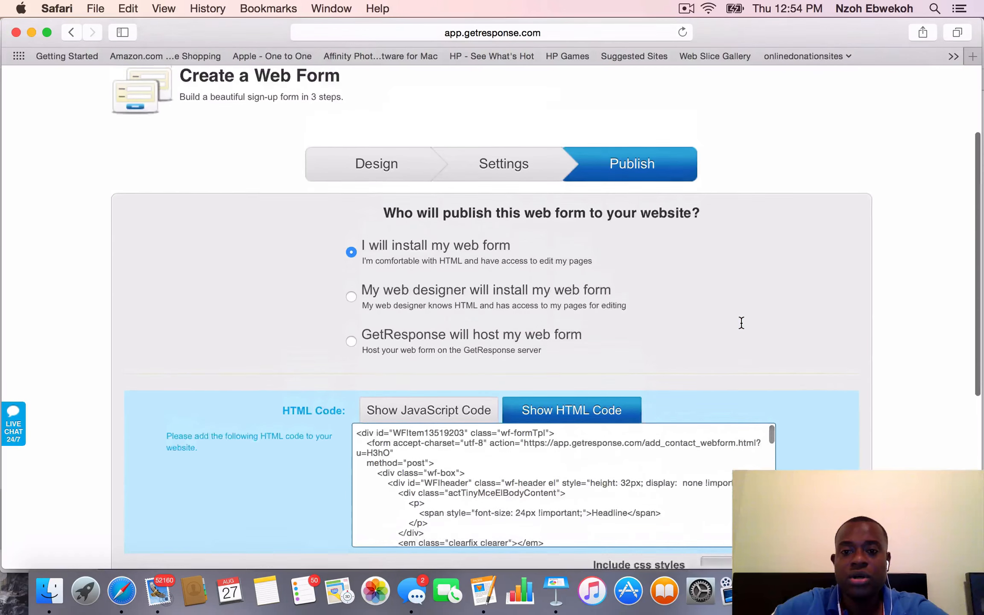
scroll(740, 323, down, 5)
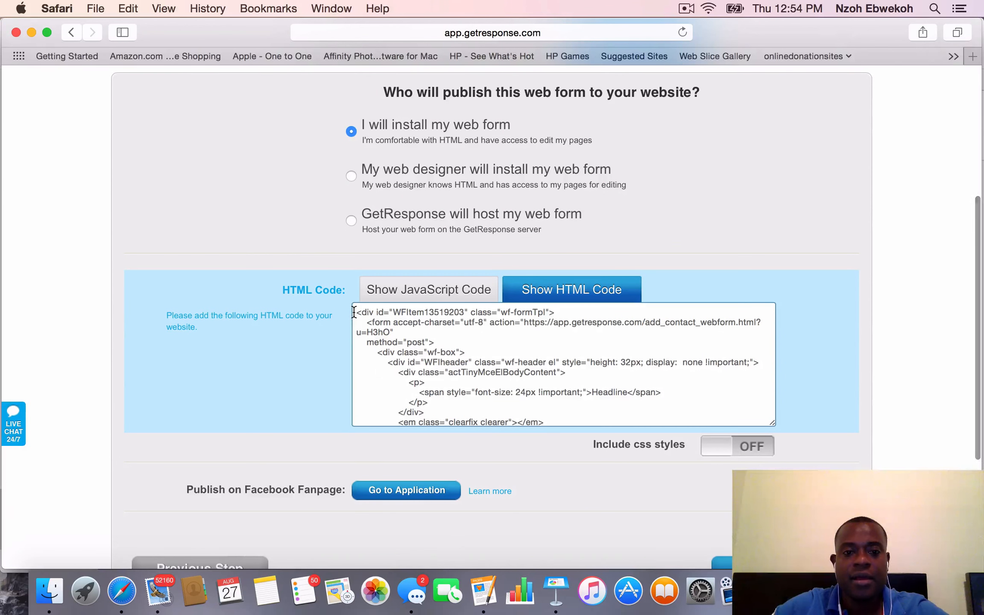
drag(353, 312, 611, 439)
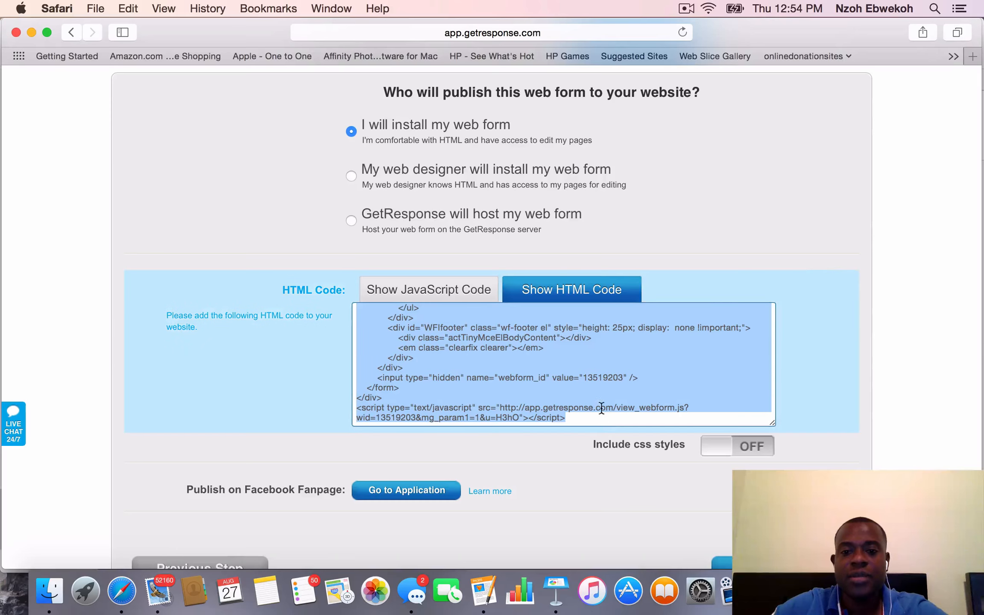
right_click(594, 356)
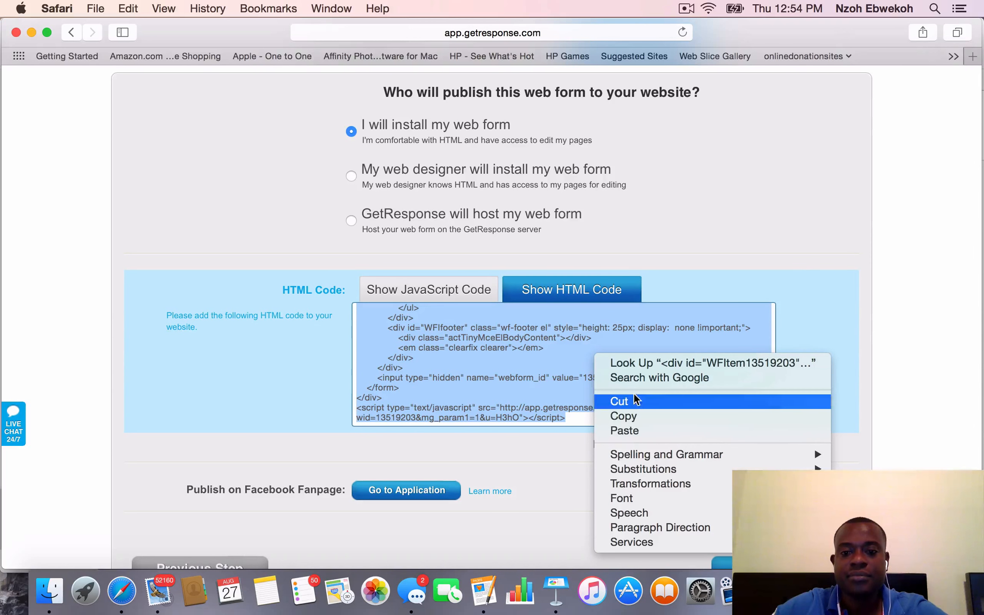
click(635, 413)
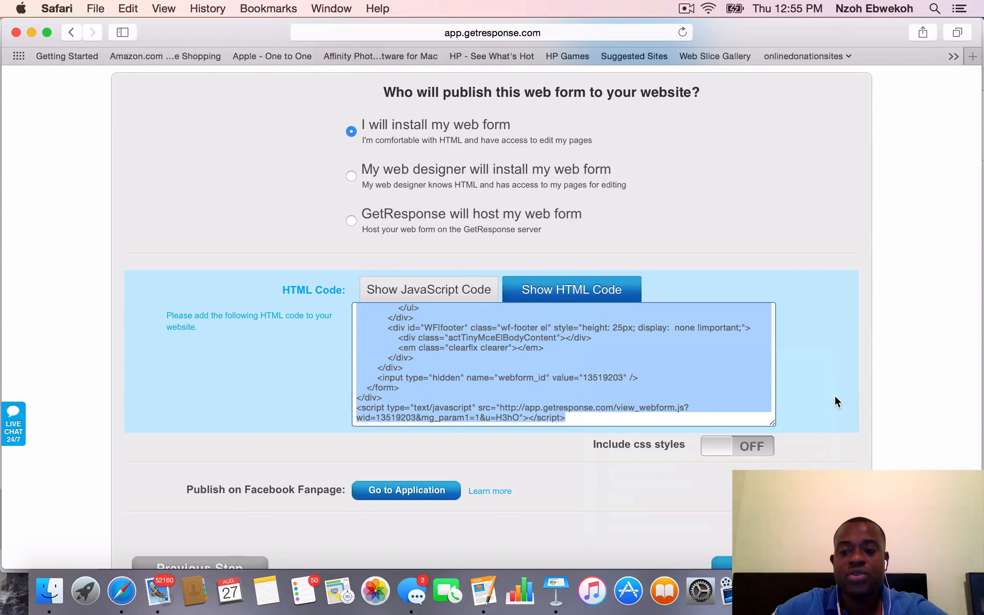
Log out of the GetResponse account
scroll(927, 398, up, 3)
scroll(927, 383, up, 9)
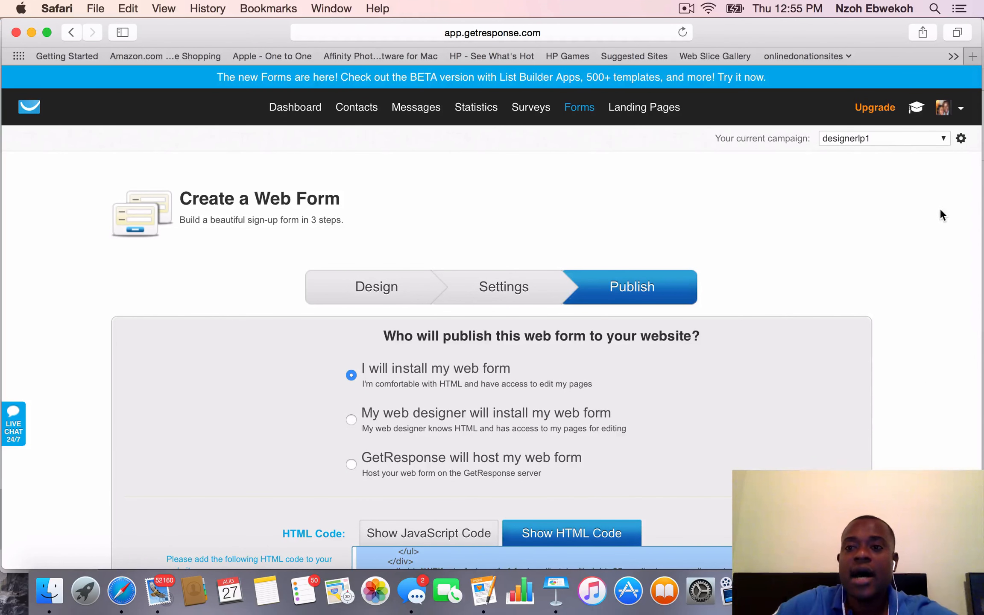
click(961, 108)
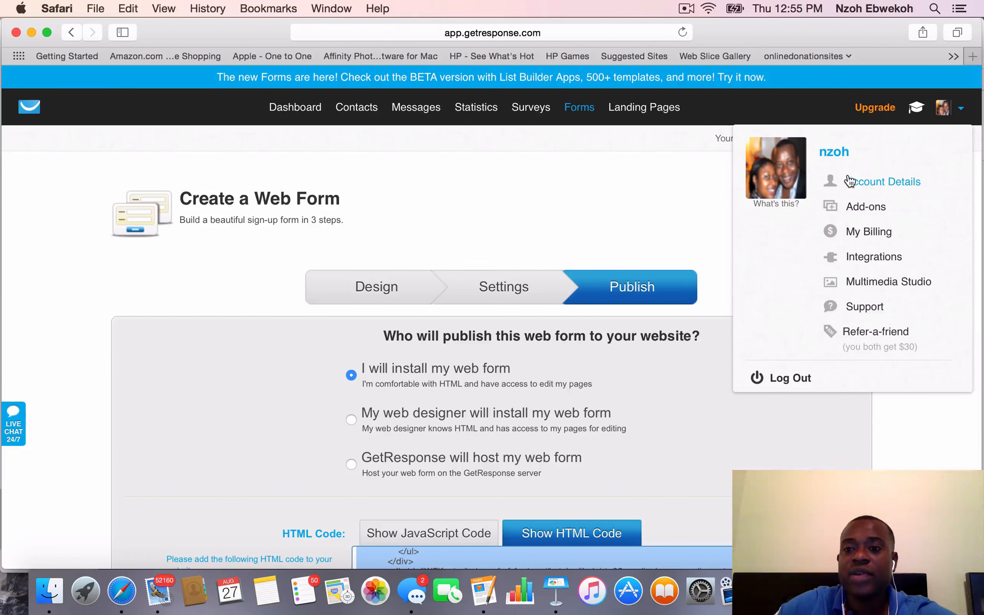
click(791, 380)
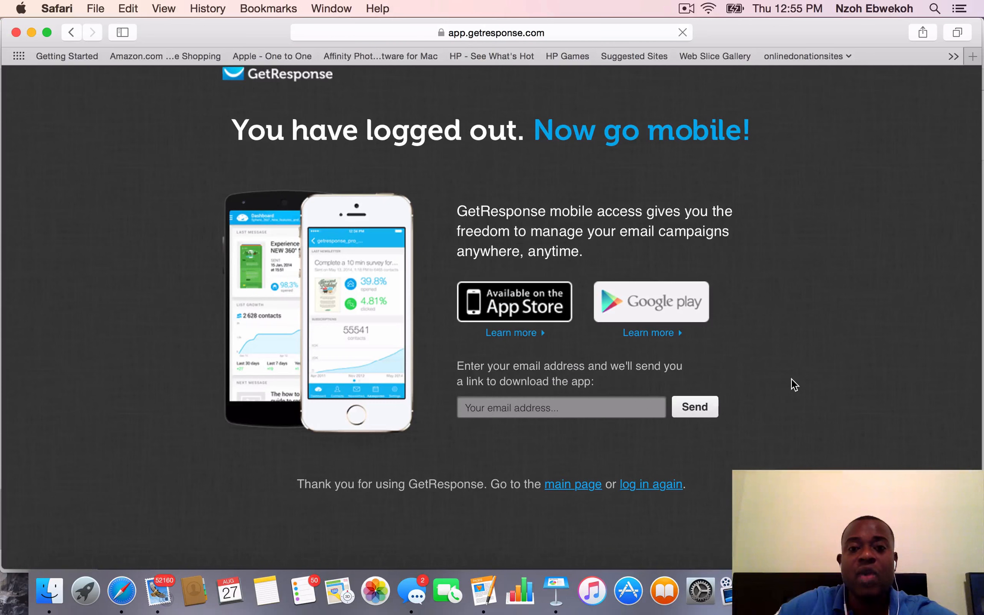
click(572, 33)
key(BackSpace)
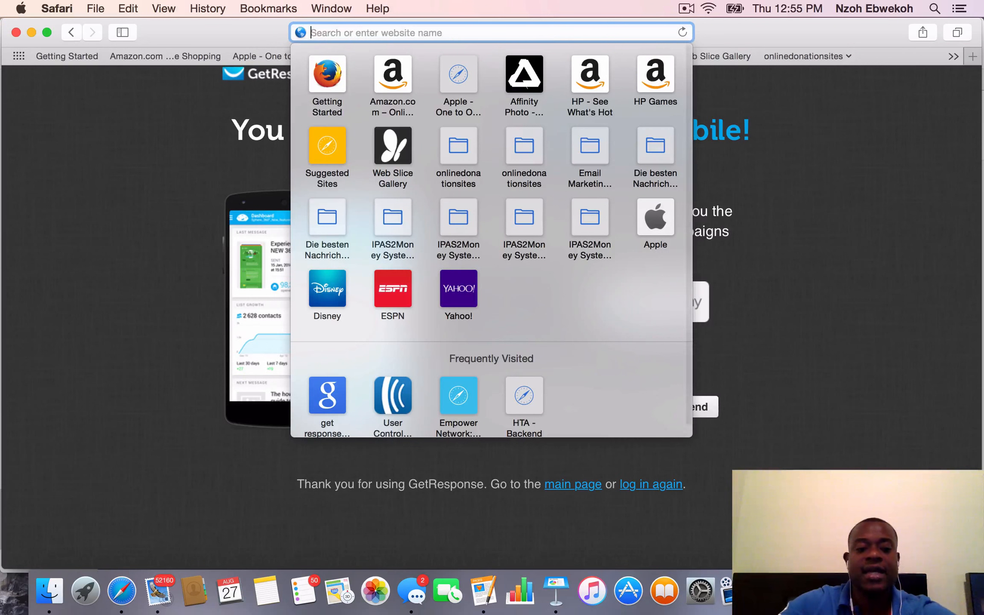
text(aweber)
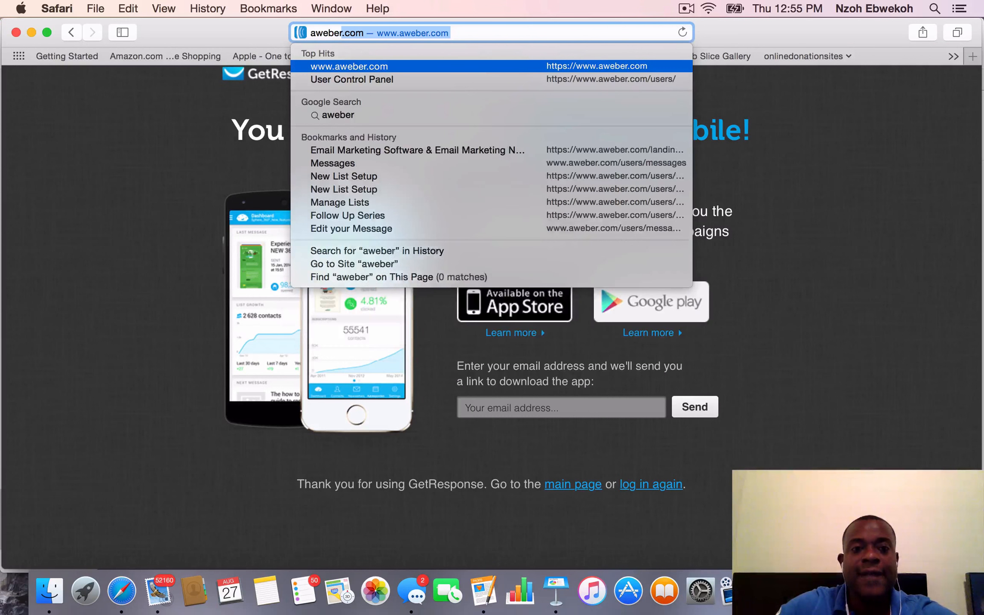
key(Return)
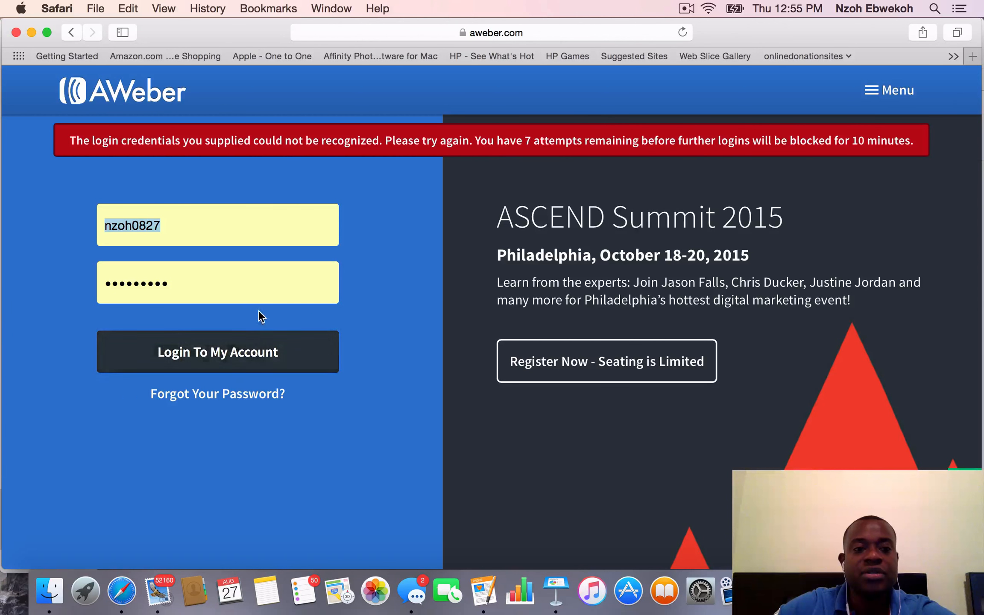
click(220, 353)
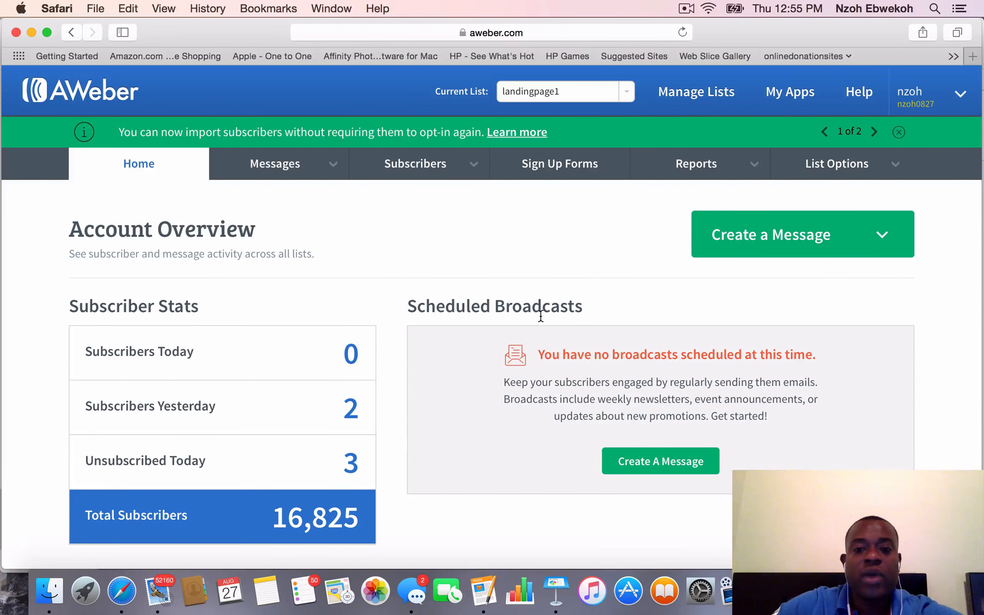
Look over the account overview and start creating a new list from the list management page
scroll(548, 287, down, 9)
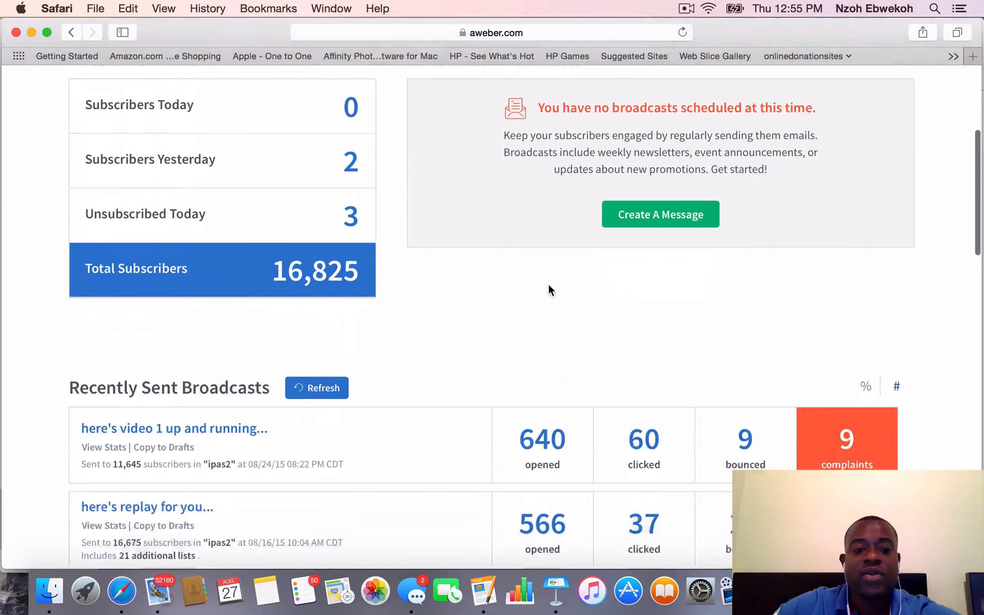
scroll(548, 283, down, 3)
scroll(548, 278, up, 6)
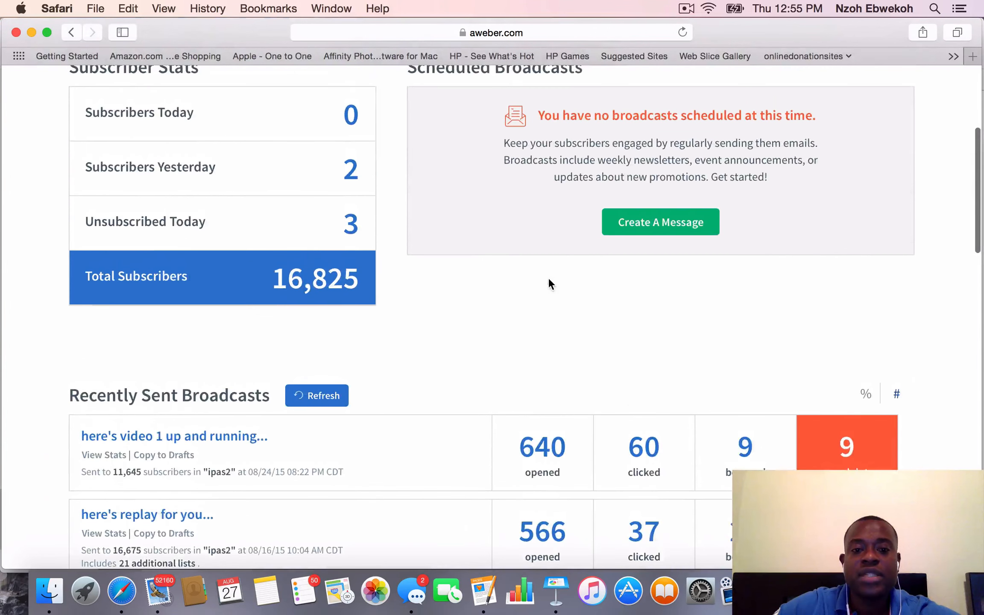
scroll(549, 282, up, 5)
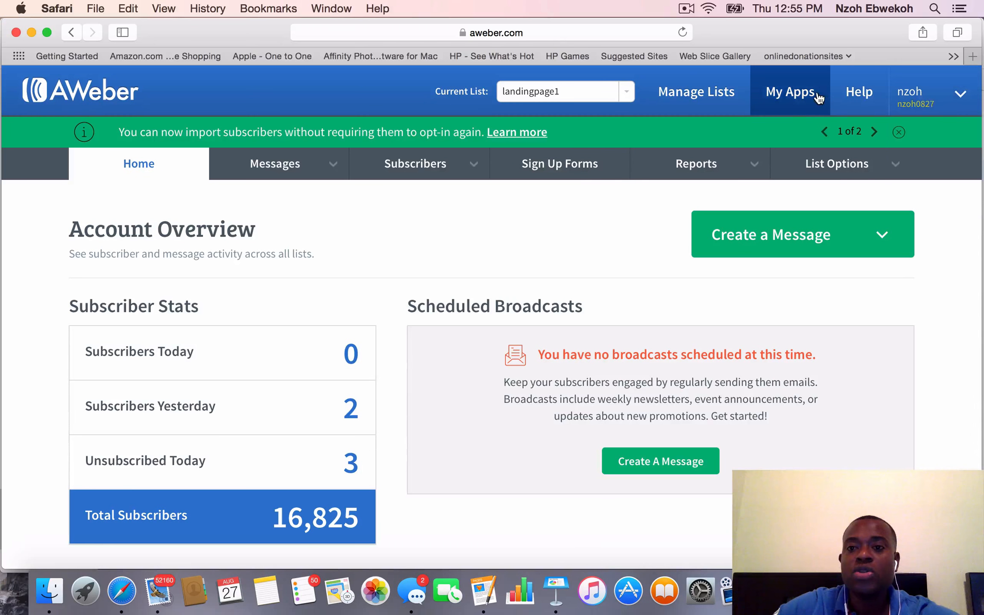
click(699, 102)
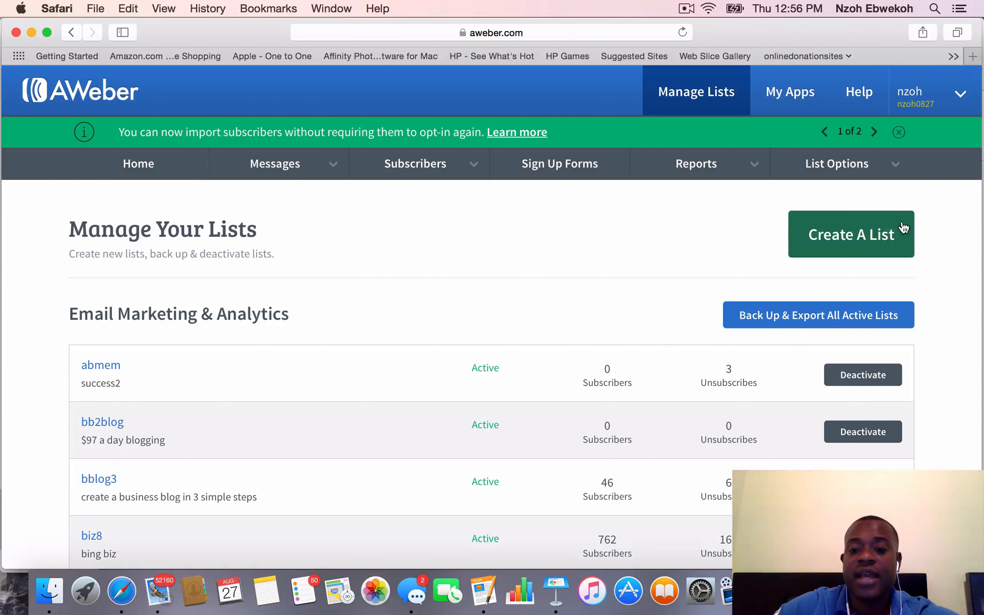
click(864, 241)
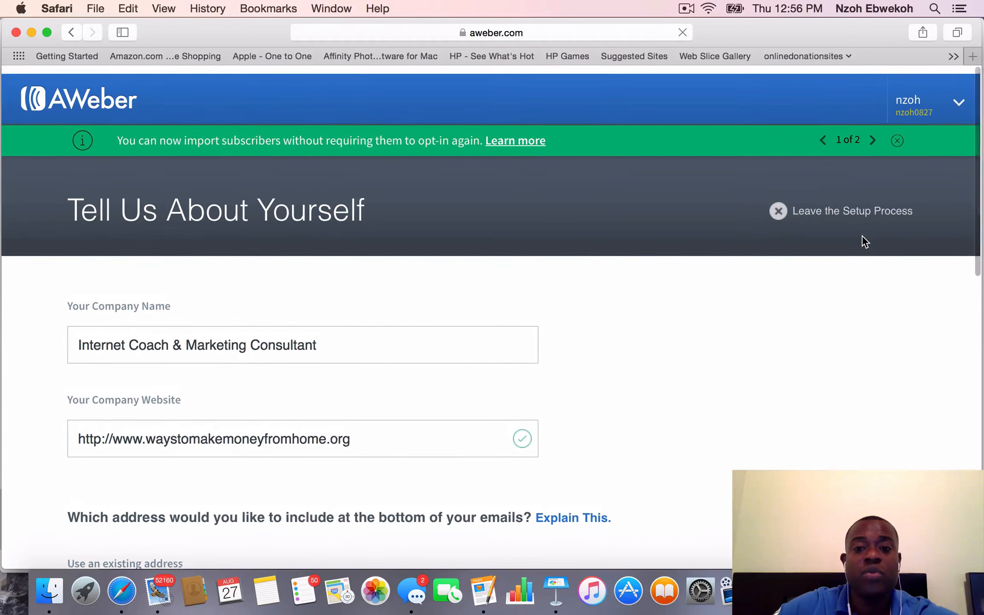
Review the company, mailing address and sender details, keep Internet Coach & Marketing Consultant as company name, and continue to the list naming page
scroll(741, 401, down, 3)
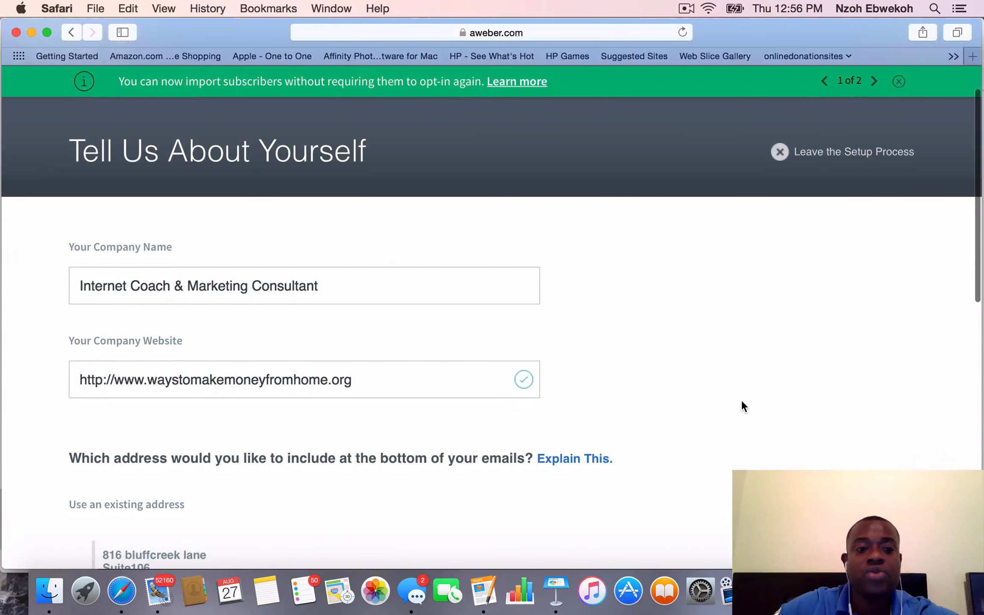
scroll(742, 402, up, 1)
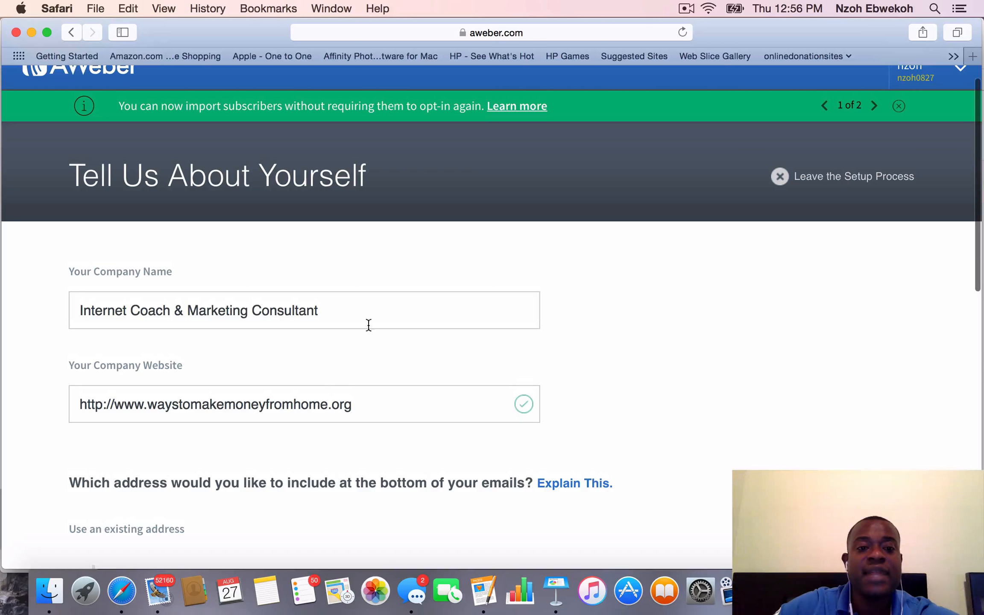
click(346, 316)
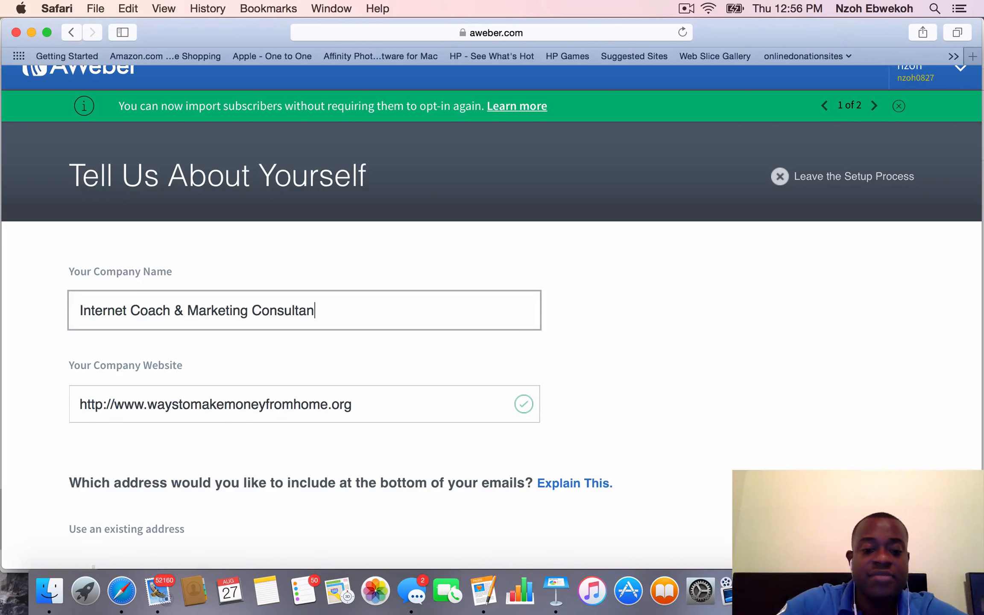
text(t)
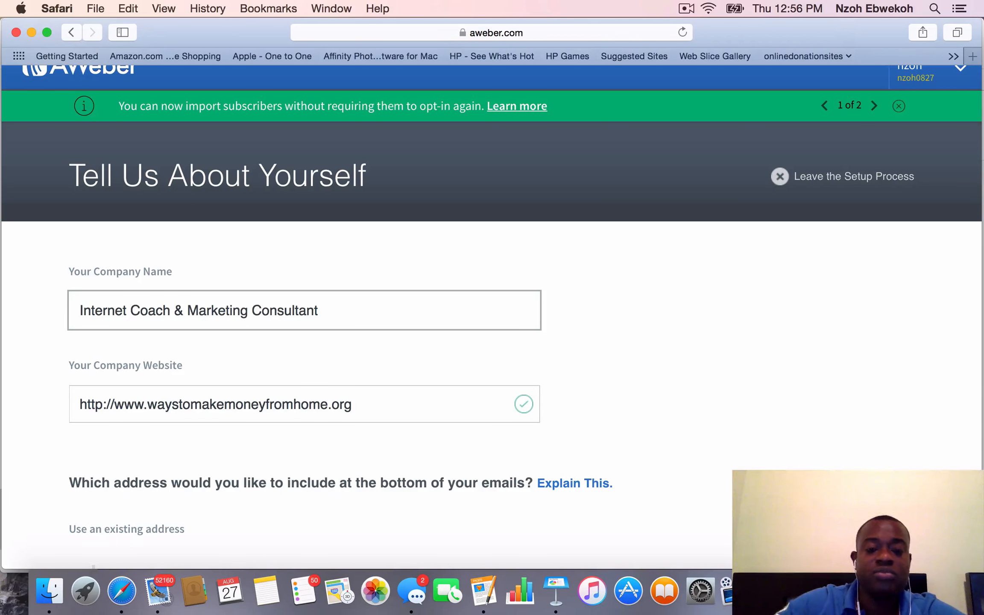
scroll(171, 400, up, 2)
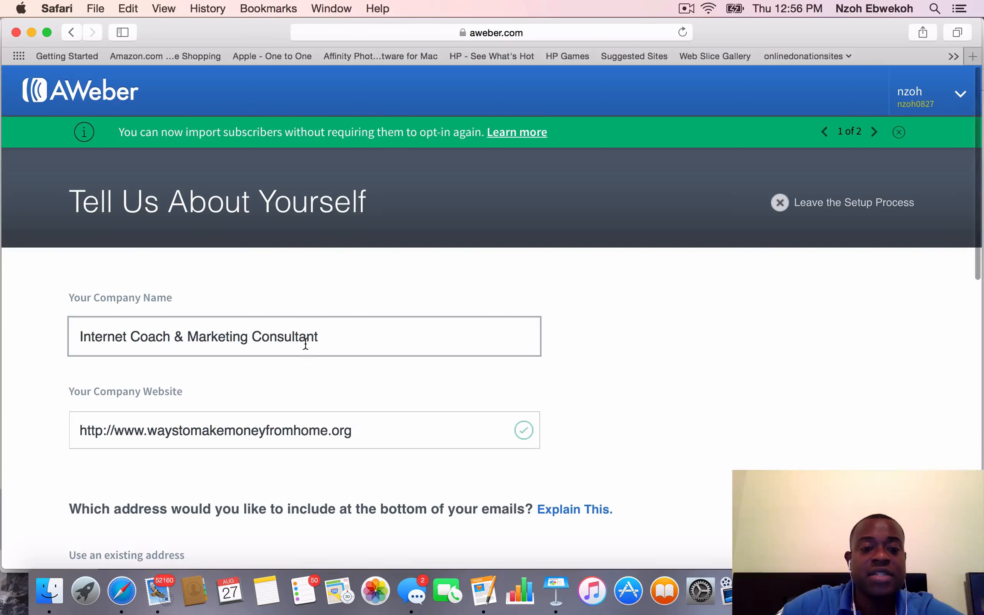
scroll(357, 438, down, 5)
scroll(358, 436, down, 10)
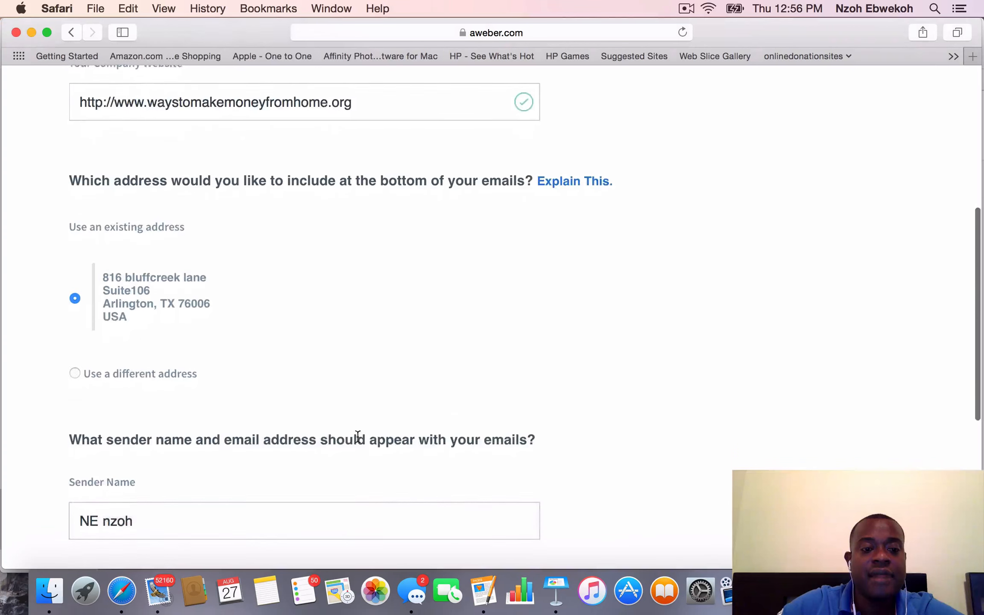
scroll(357, 435, down, 3)
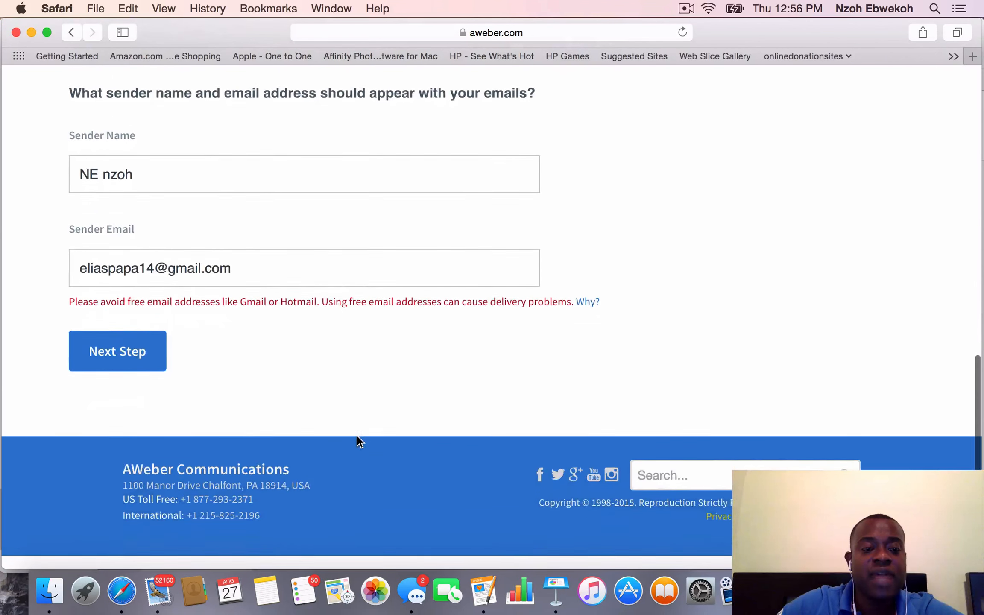
click(113, 358)
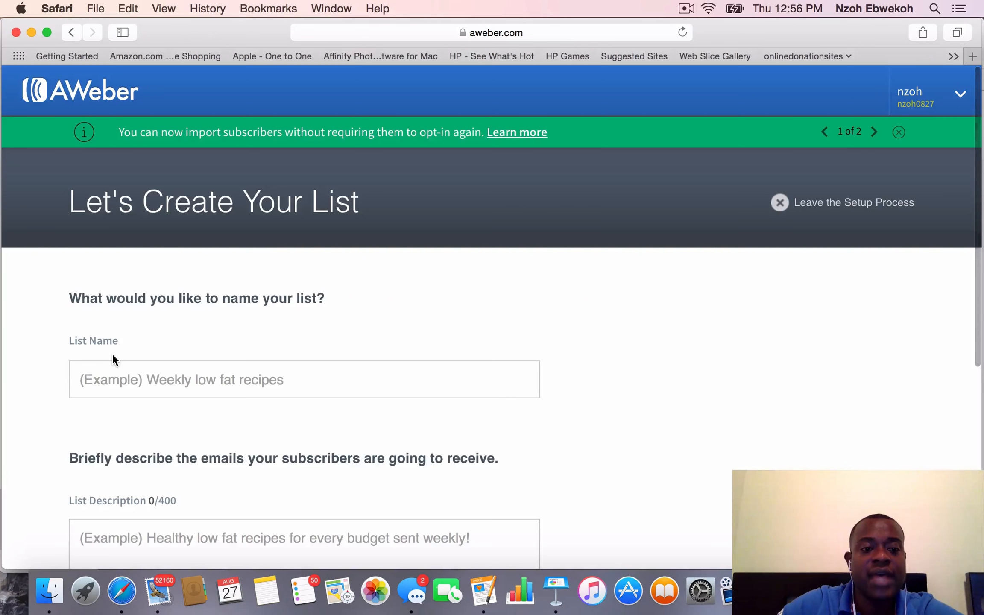
Name the new list designerlp1
click(200, 383)
text(d)
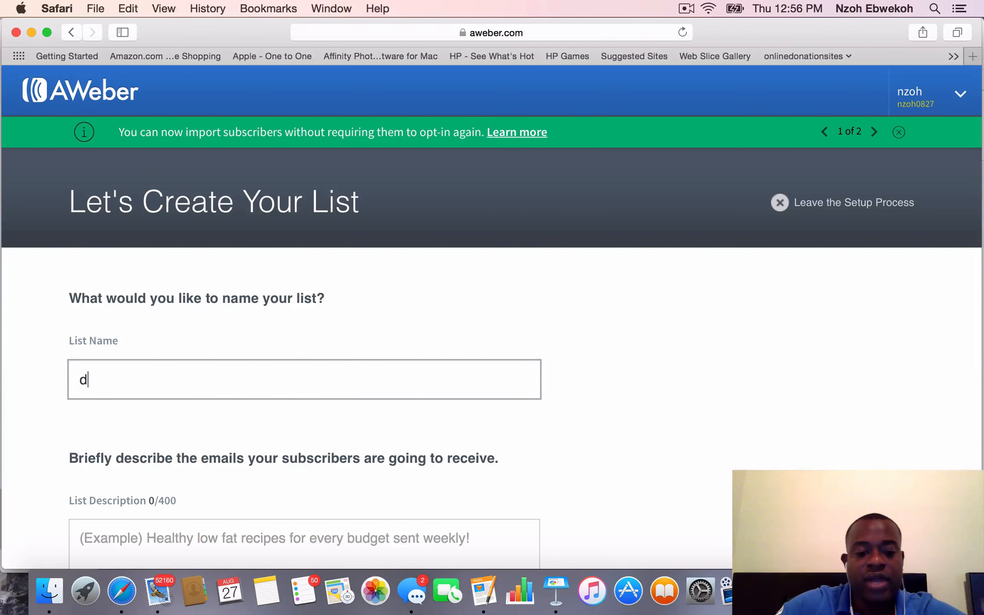
text(esigne)
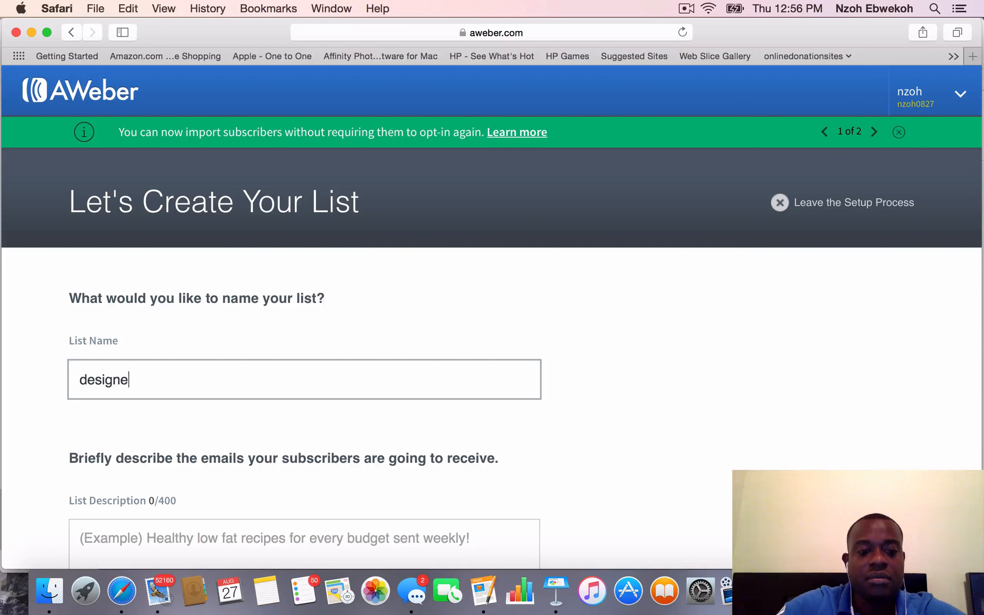
text(rlp1)
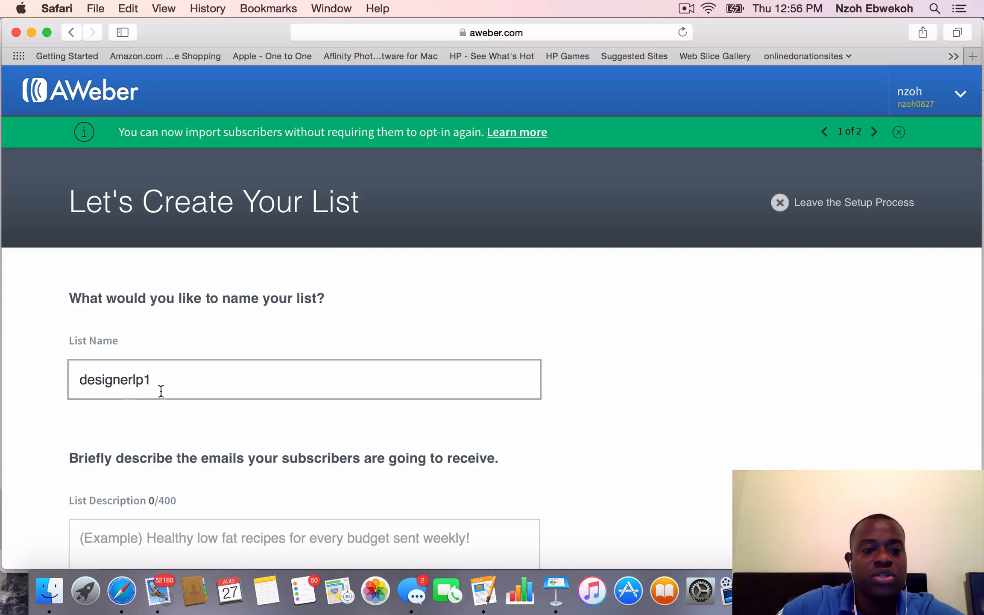
scroll(239, 346, up, 1)
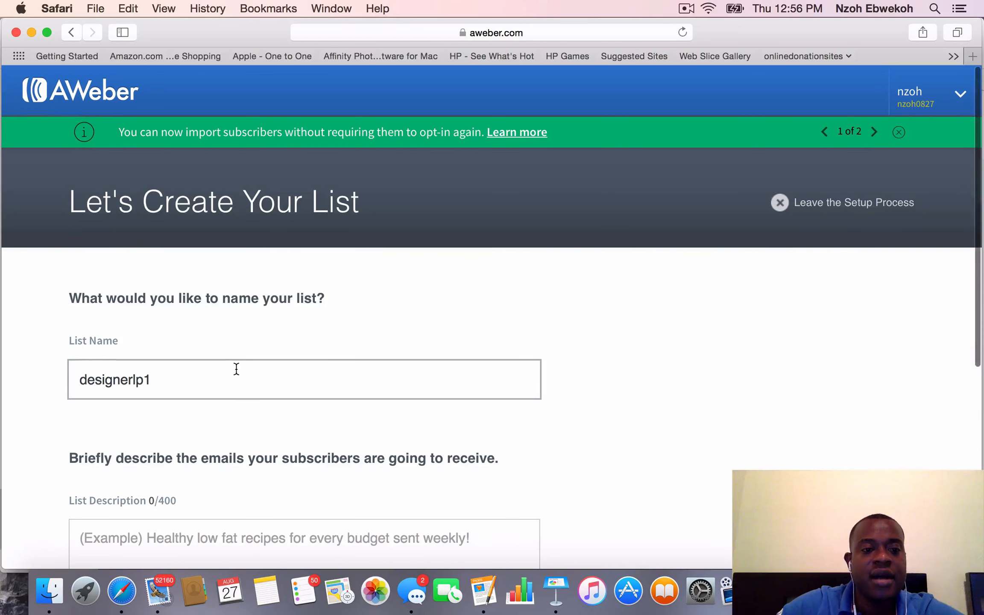
Enter the list description "an introductory guide on how to use landing pages to grow your business in 2015" and continue to the confirmation message
scroll(236, 367, down, 5)
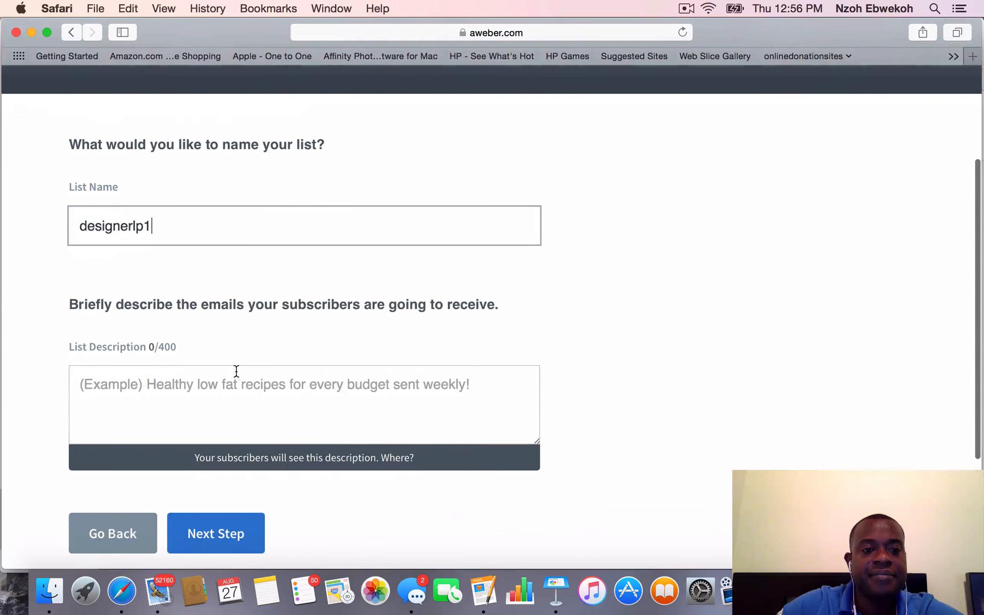
click(190, 399)
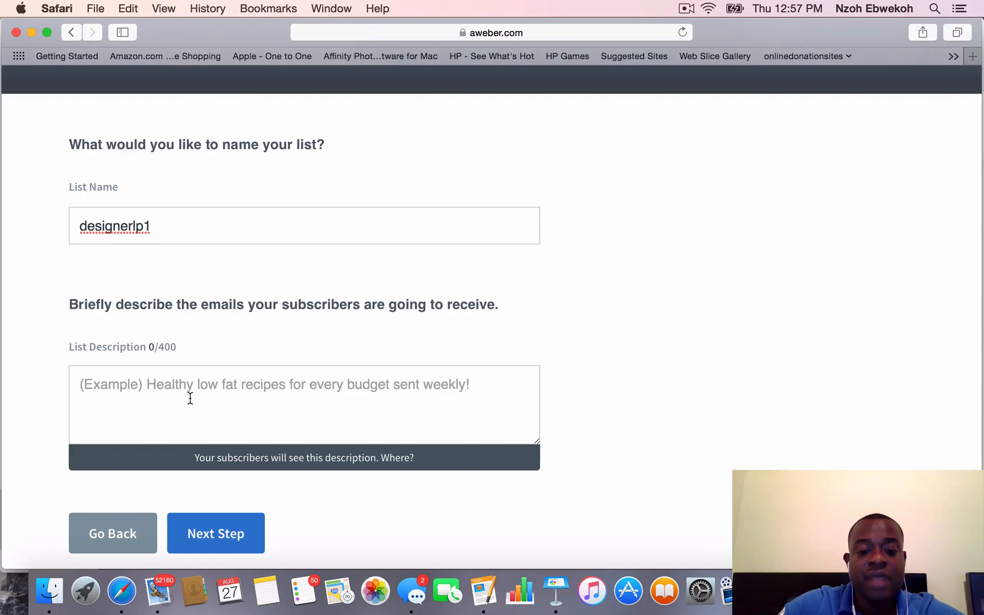
text(an intr)
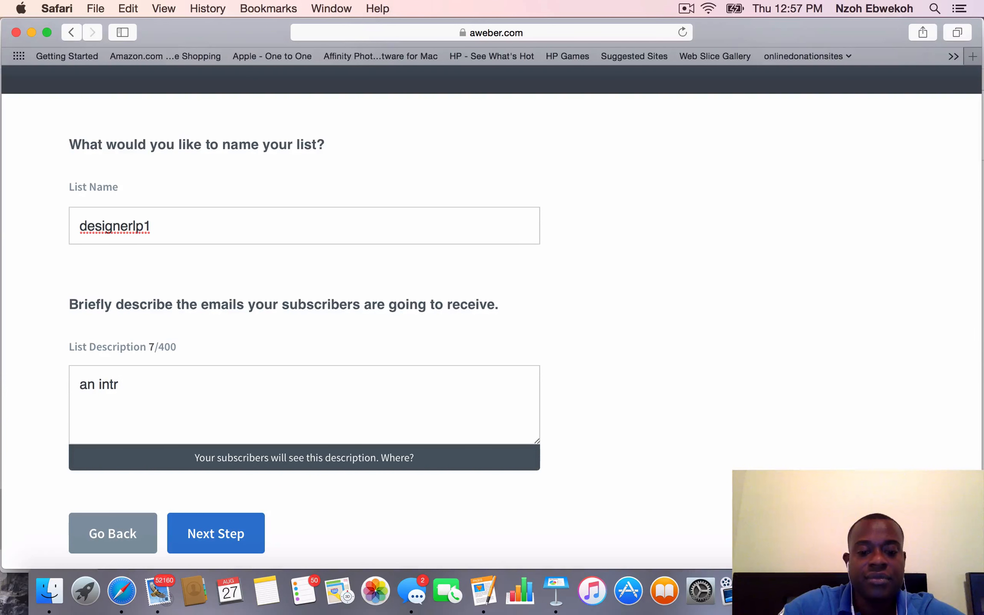
text(ioduct)
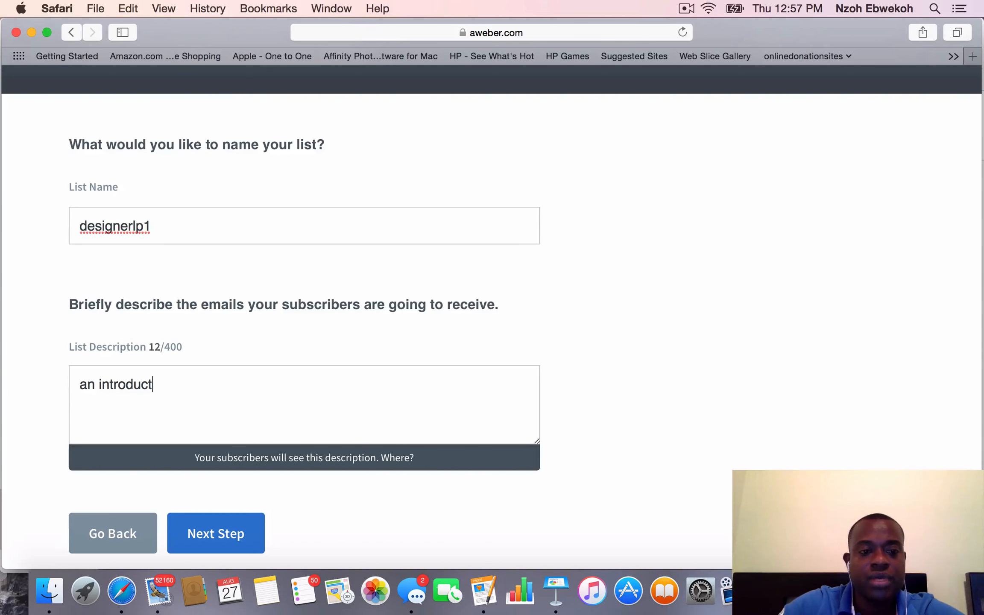
text(ory)
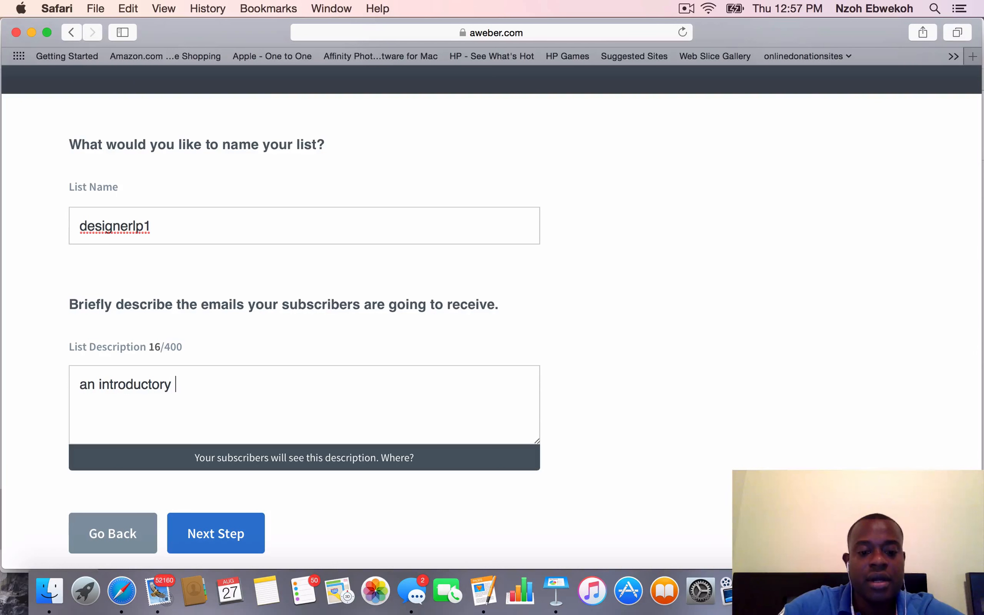
text( guide on)
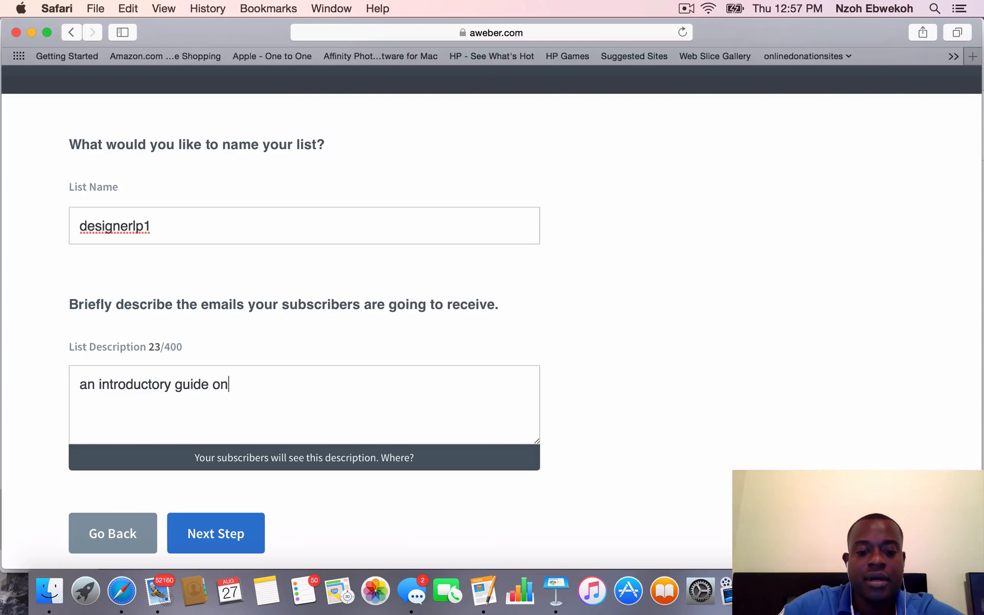
text( how to use)
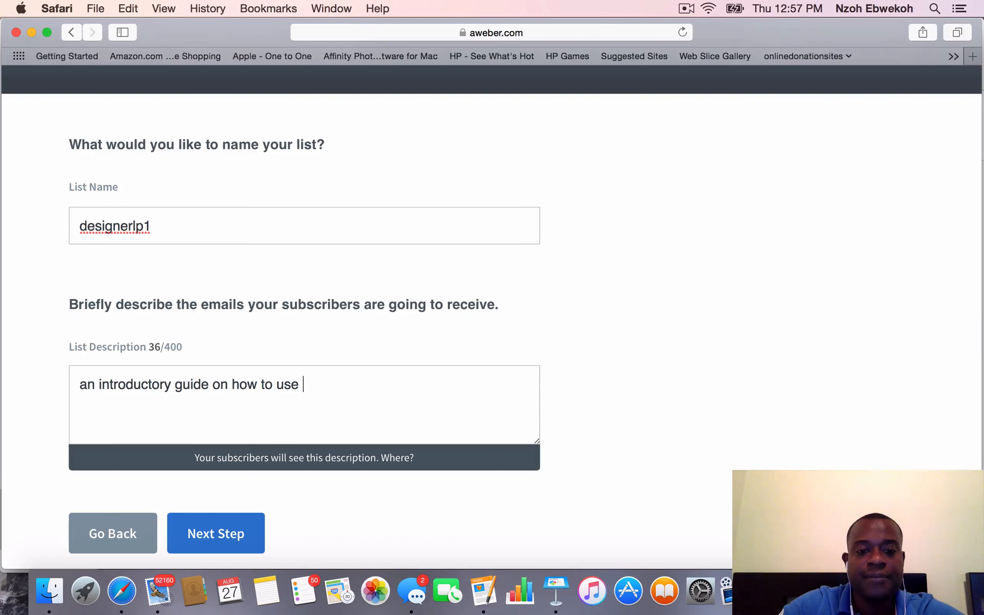
text( land)
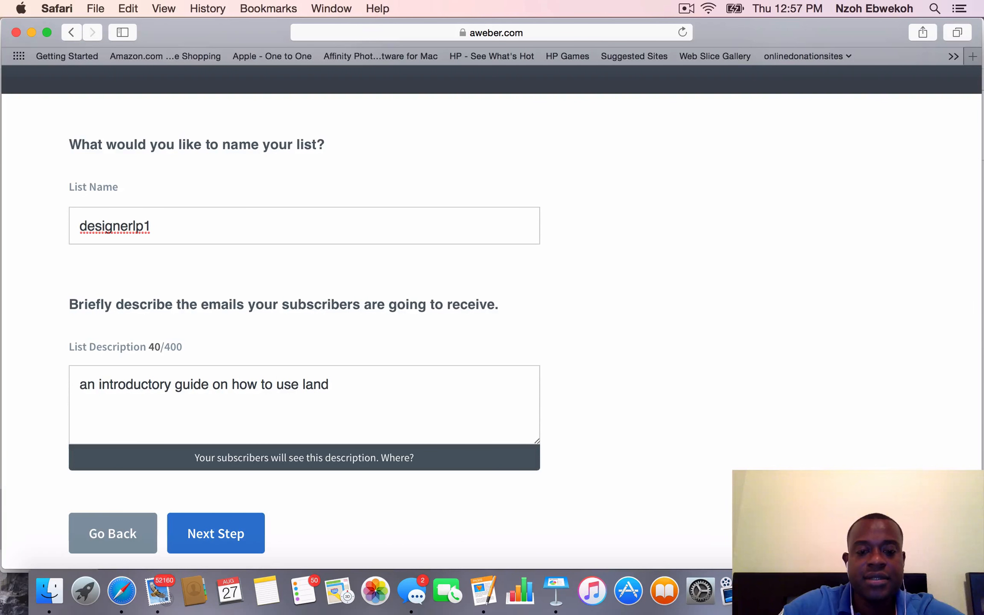
text(ing oa)
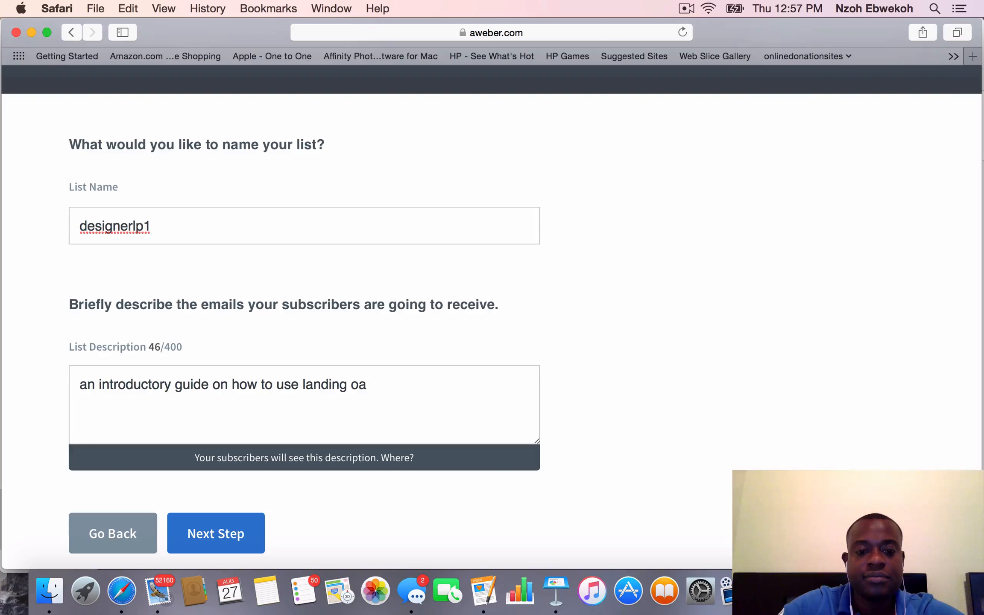
key(BackSpace)
key(BackSpace)
text(pages)
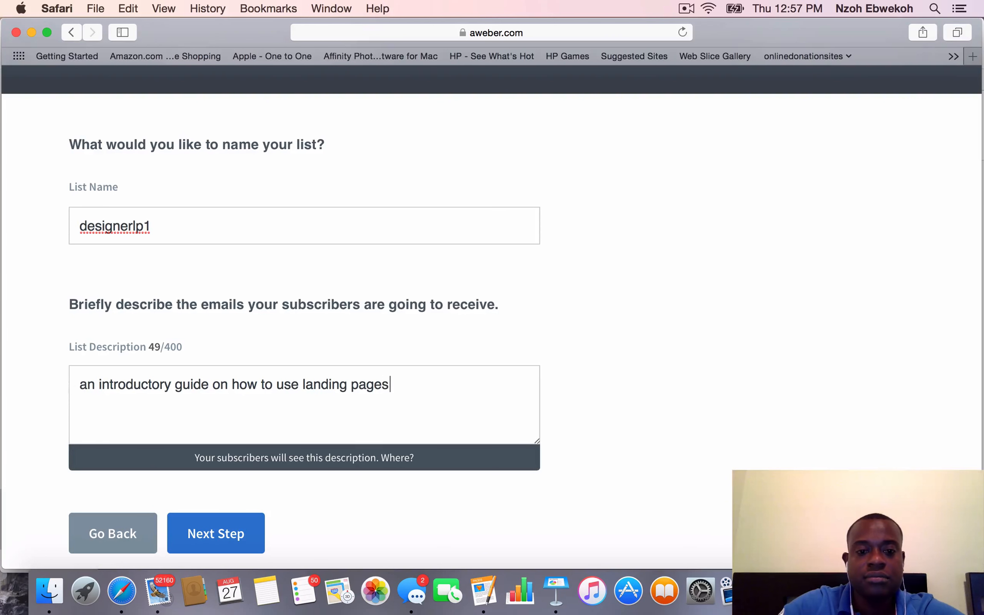
text( to g)
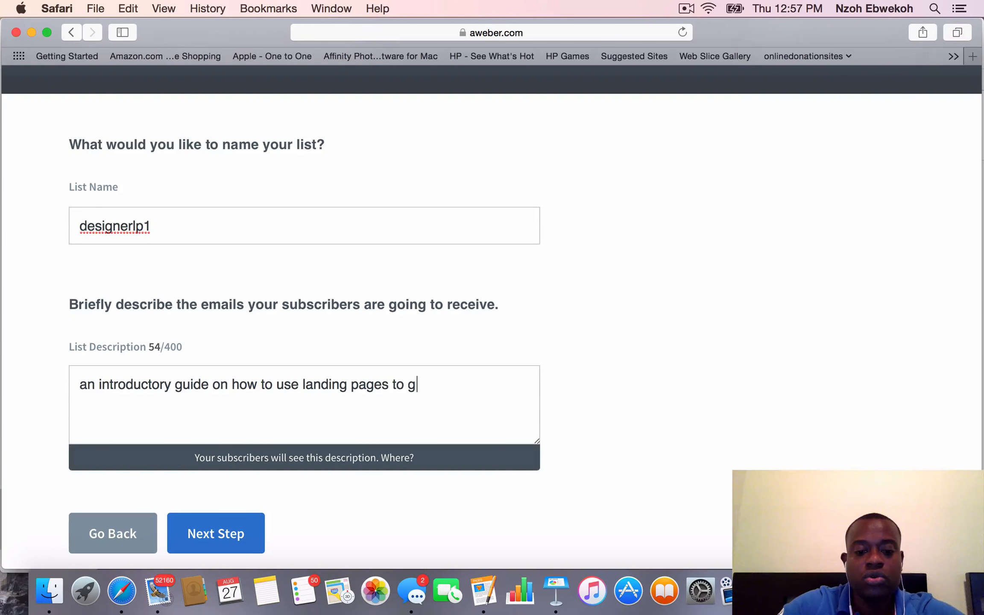
text(rop)
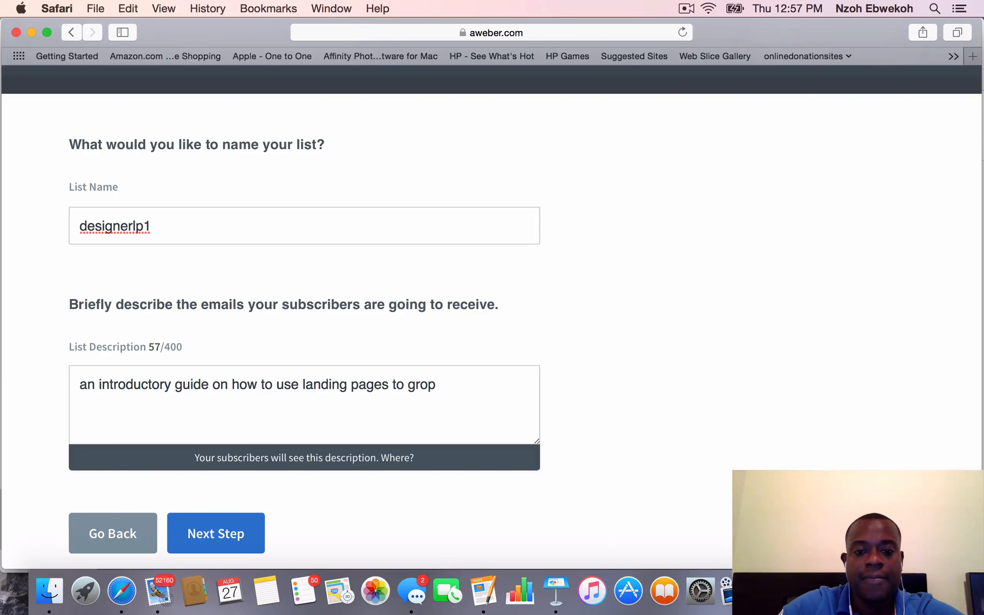
key(BackSpace)
text(w you)
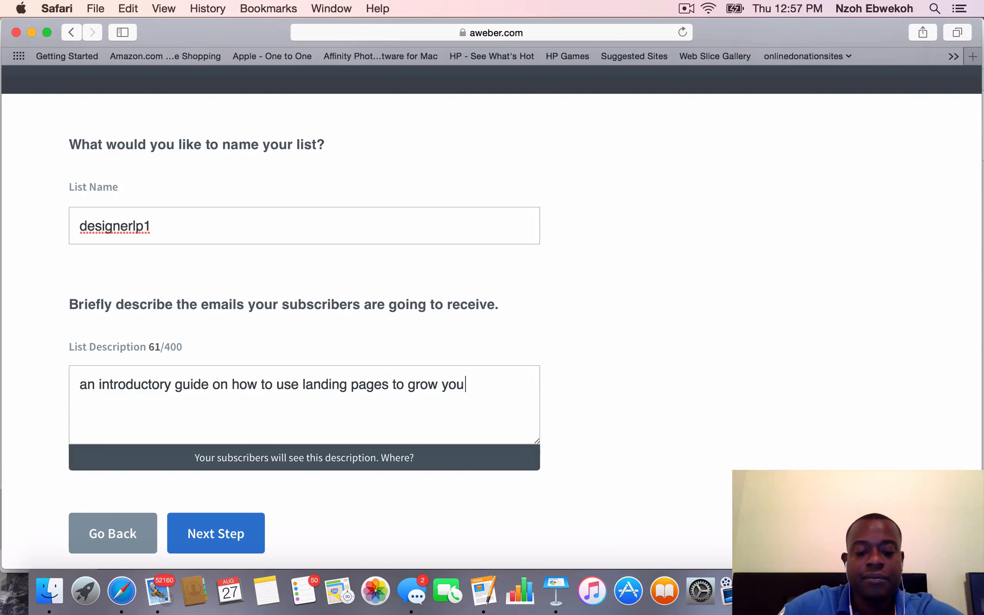
text(r business)
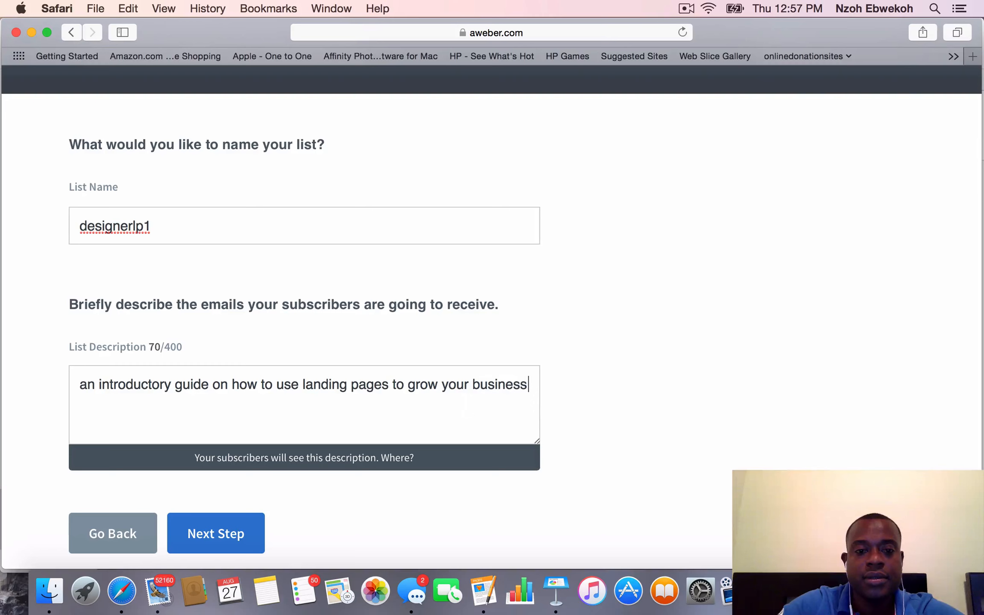
text(s i)
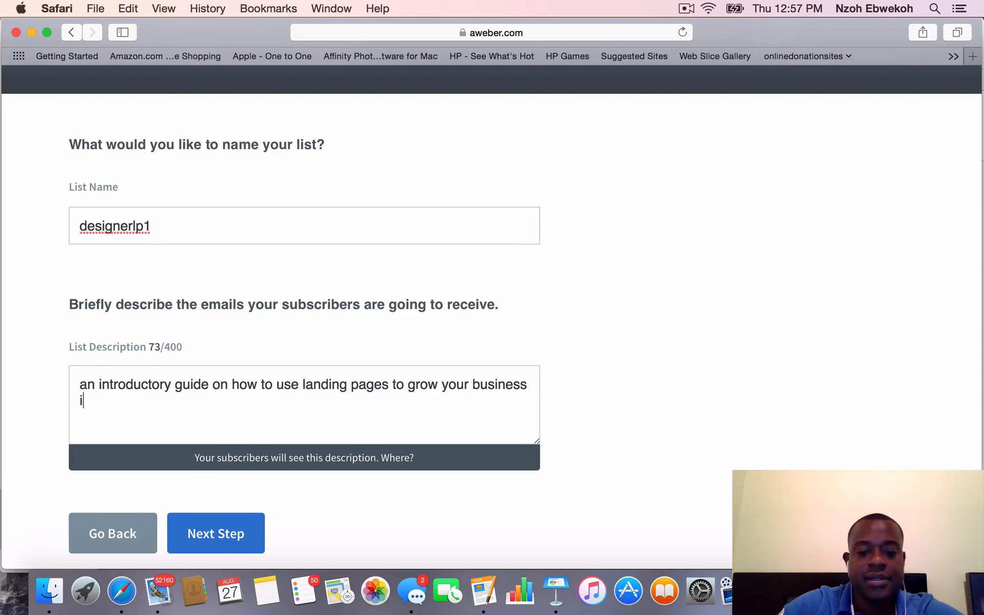
text(n 2015)
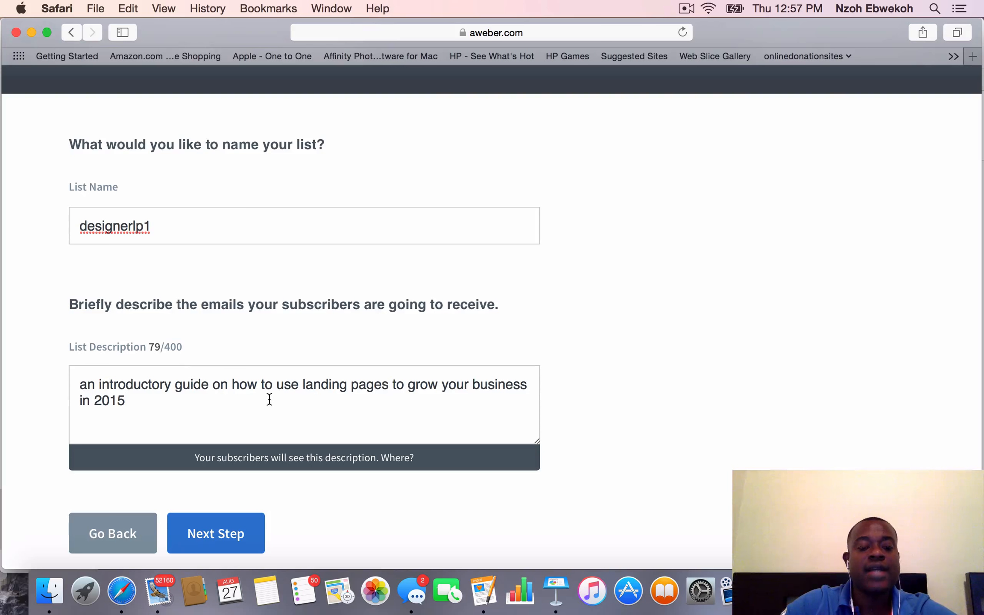
scroll(284, 386, down, 5)
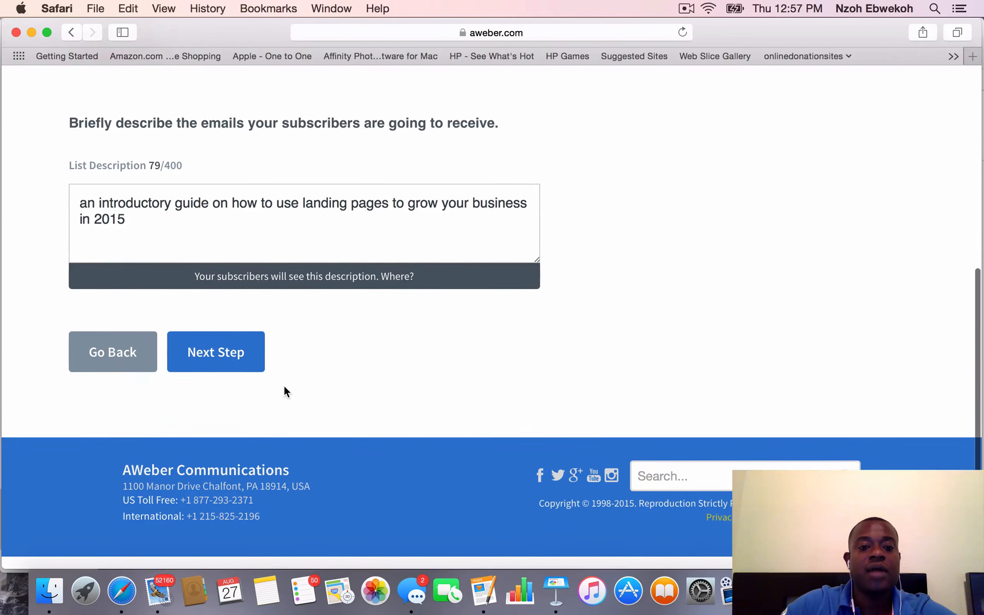
scroll(284, 387, up, 4)
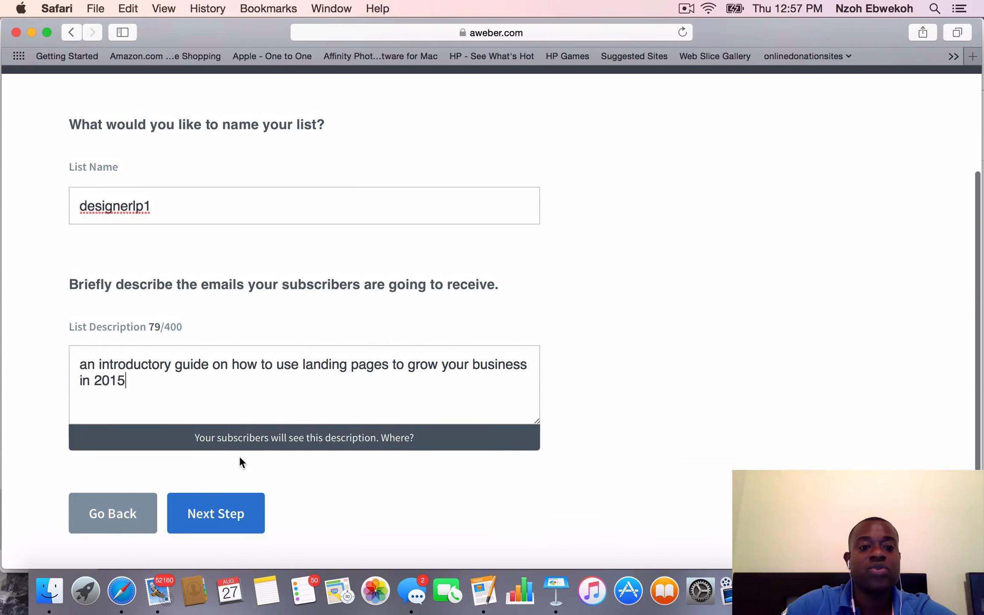
click(229, 514)
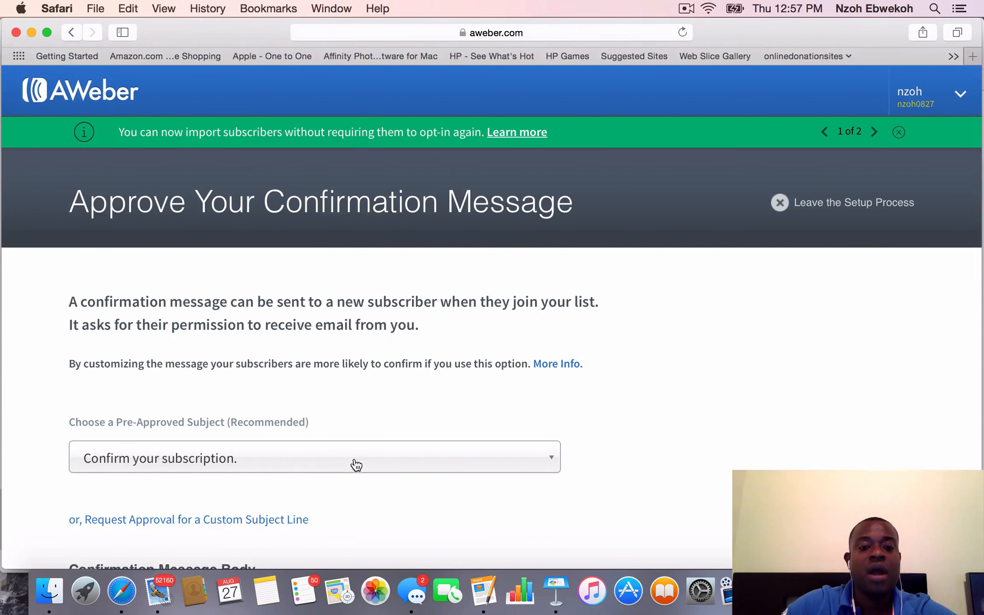
Review the confirmation message and its pre-approved subjects, keep "Confirm your subscription.", and approve the message to create the list
scroll(353, 464, down, 10)
scroll(355, 462, down, 5)
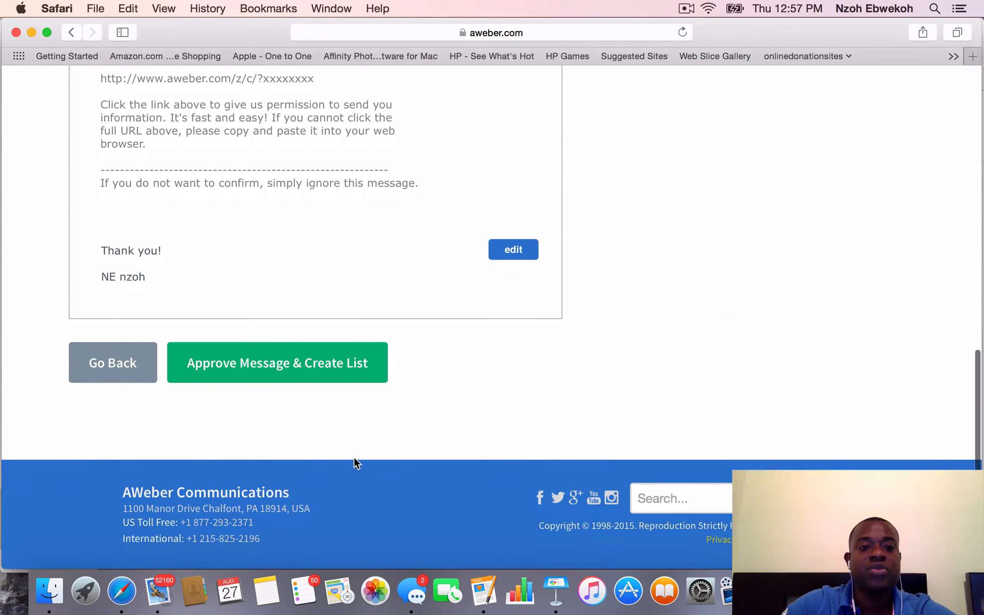
scroll(354, 463, up, 15)
scroll(354, 460, up, 3)
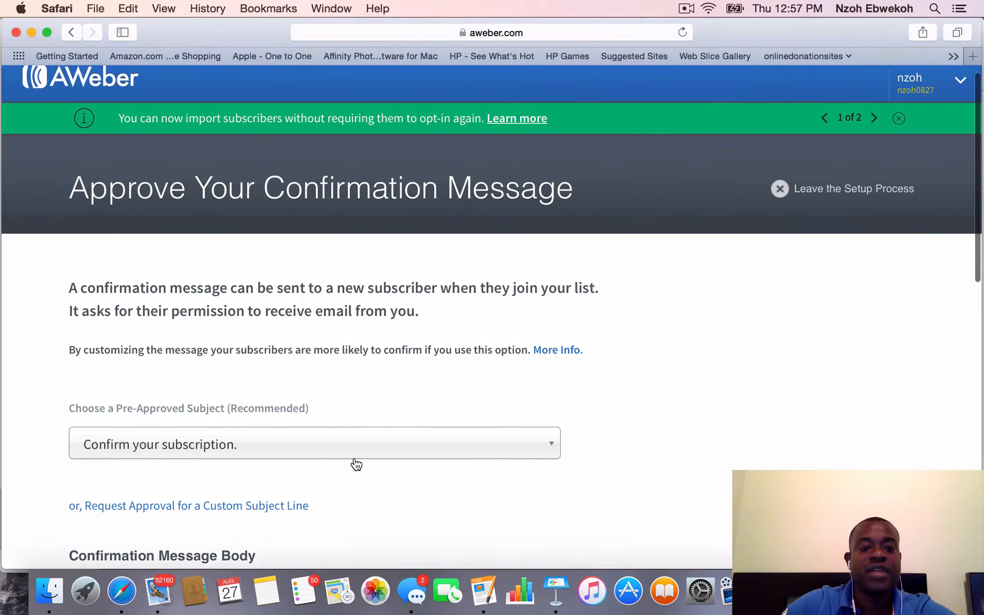
scroll(355, 459, down, 5)
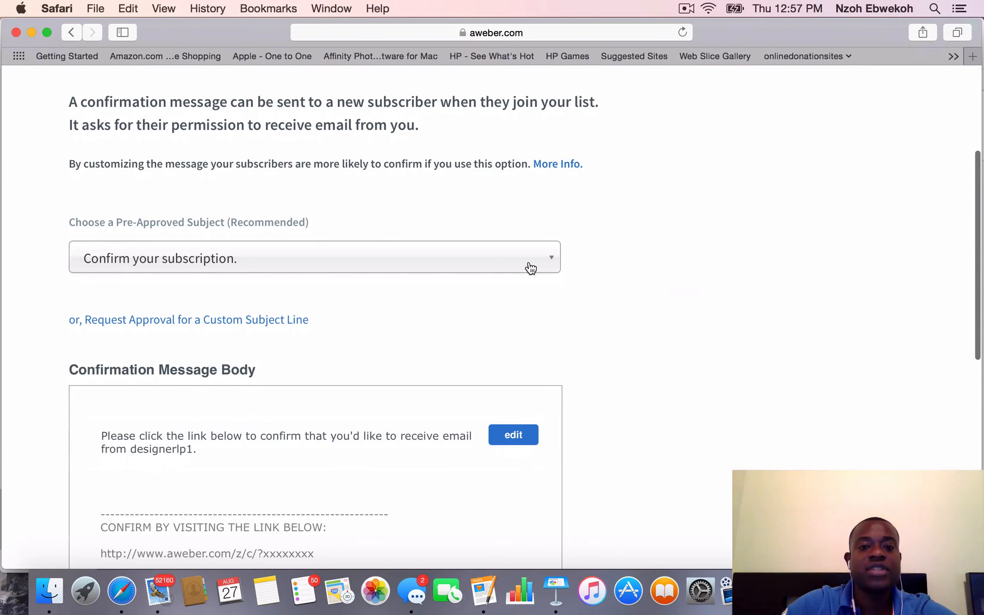
click(530, 268)
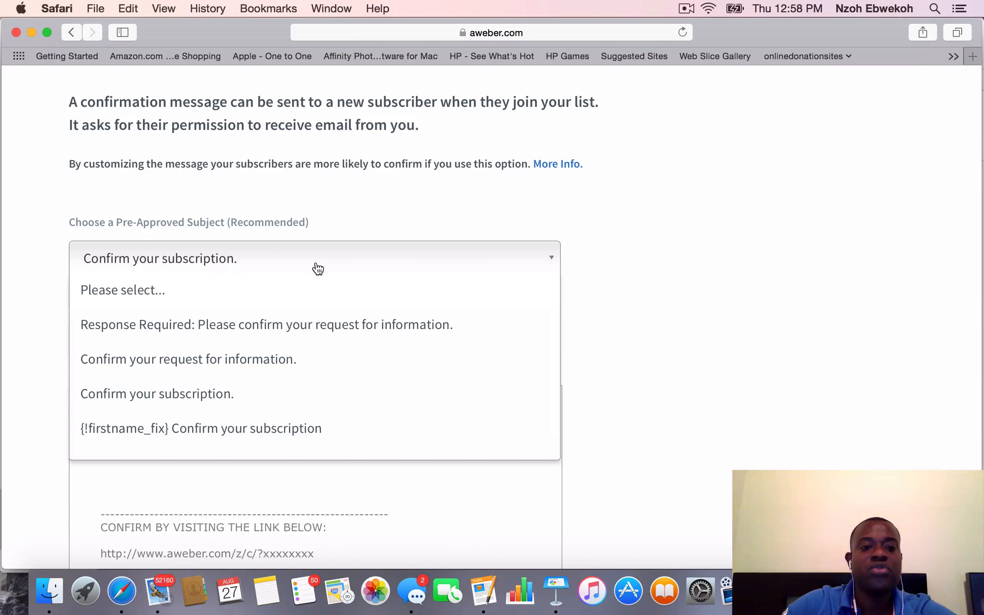
click(683, 239)
scroll(683, 240, down, 10)
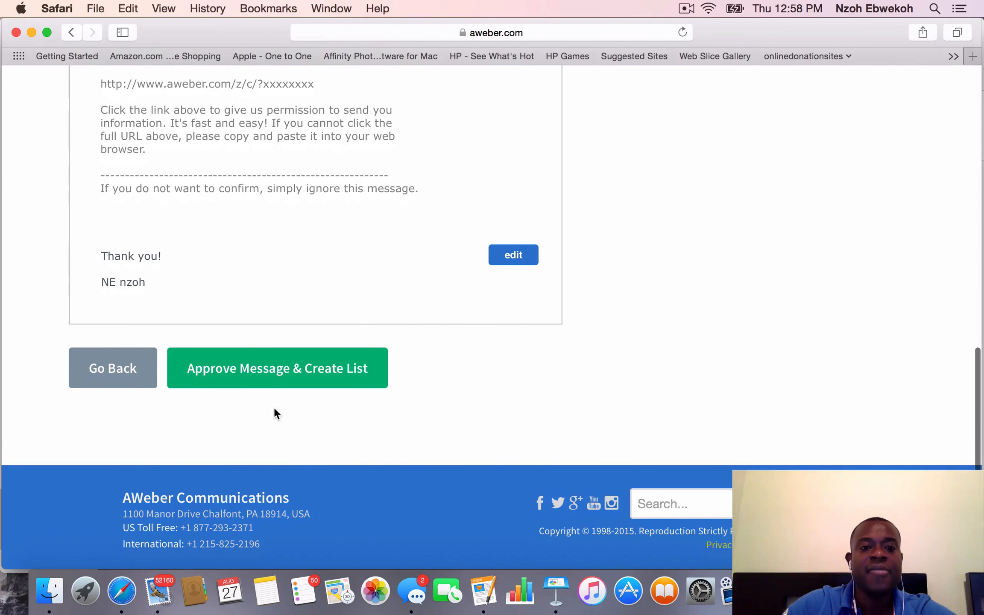
click(280, 376)
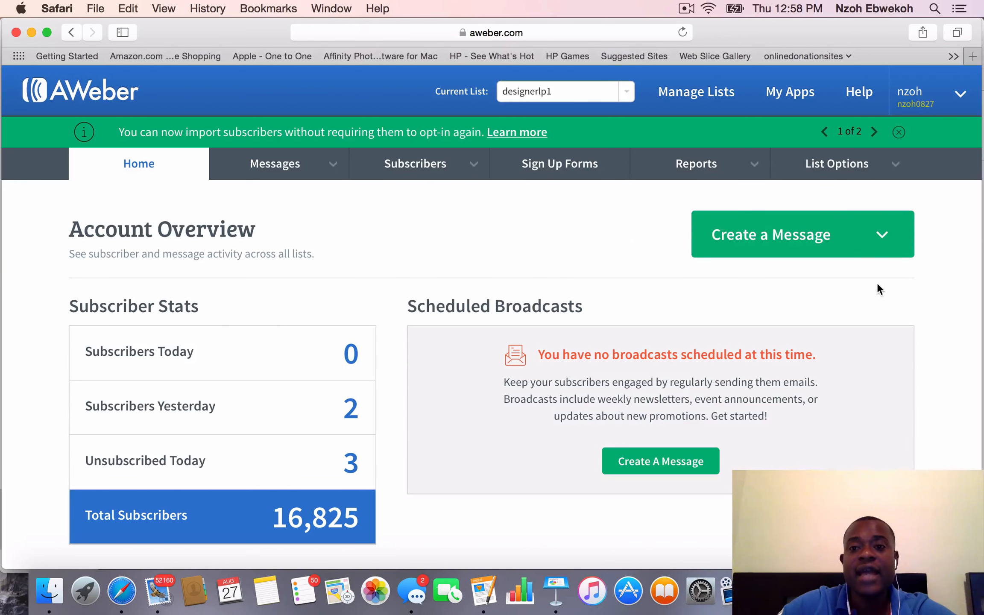
Open the list settings for designerlp1 and review its basic information, including the description, sender details and contact address
mouse_move(863, 171)
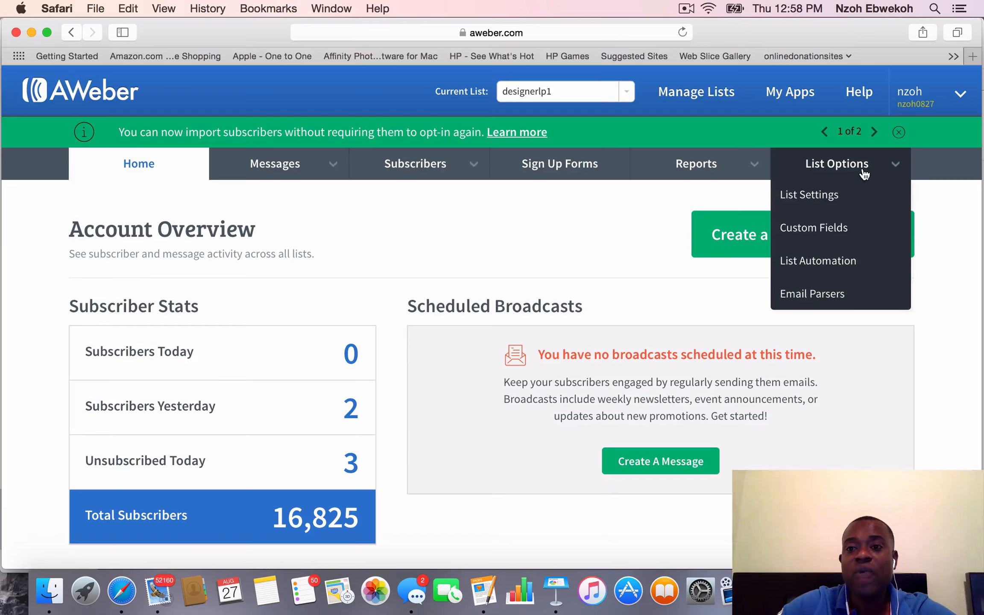
click(827, 196)
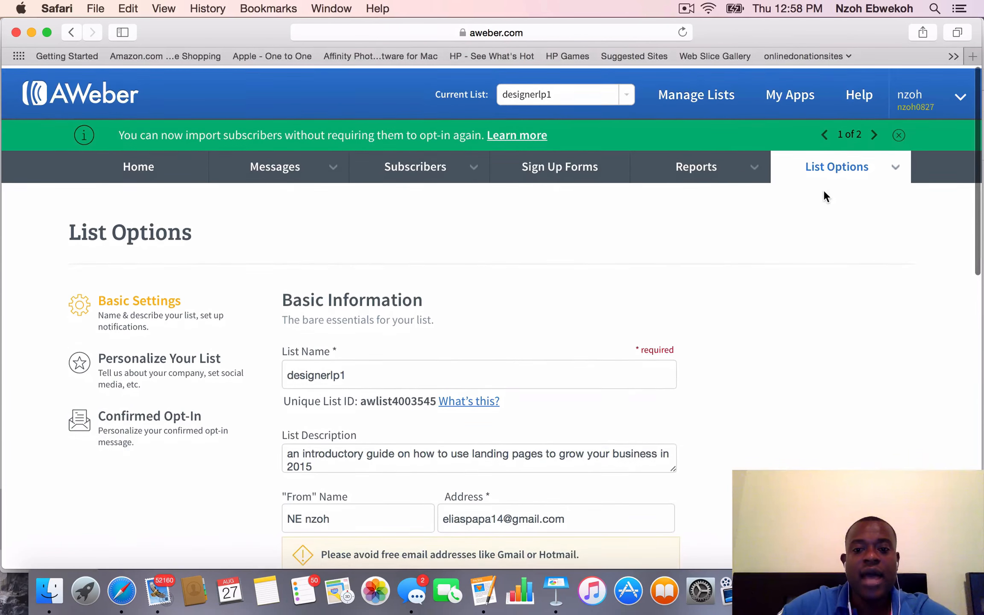
scroll(823, 190, up, 1)
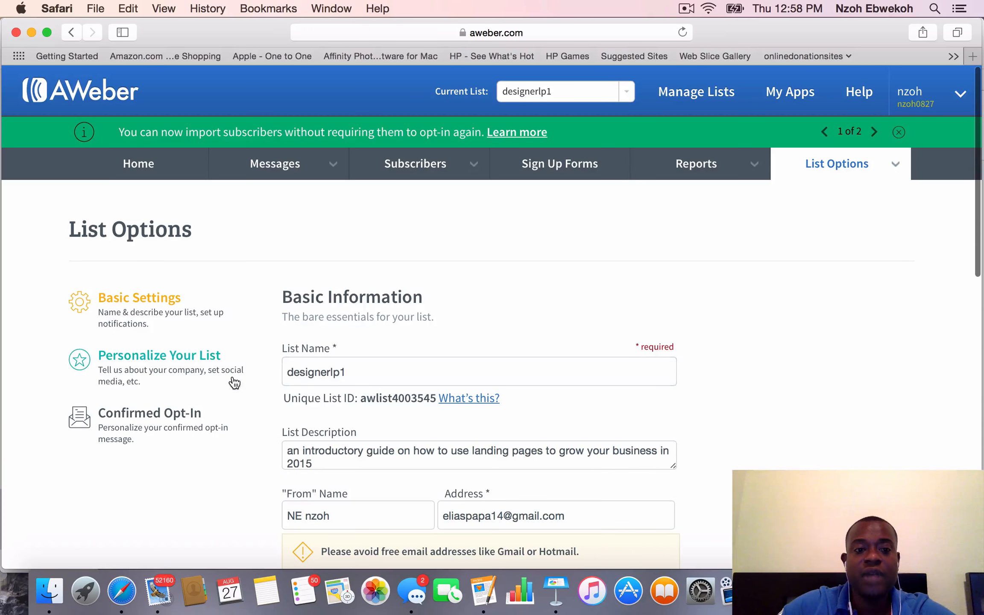
scroll(488, 336, down, 2)
scroll(489, 327, down, 1)
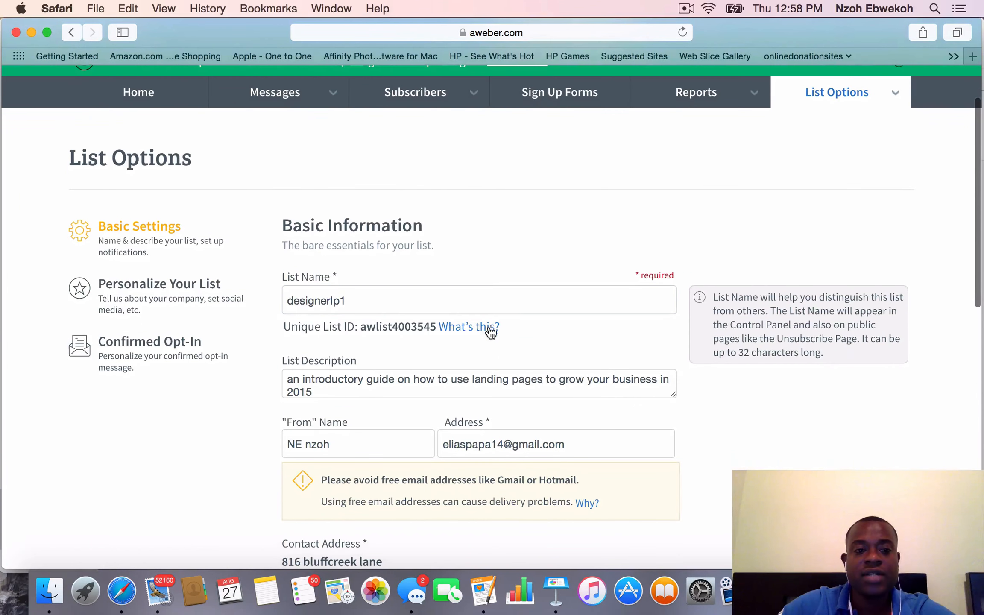
click(326, 297)
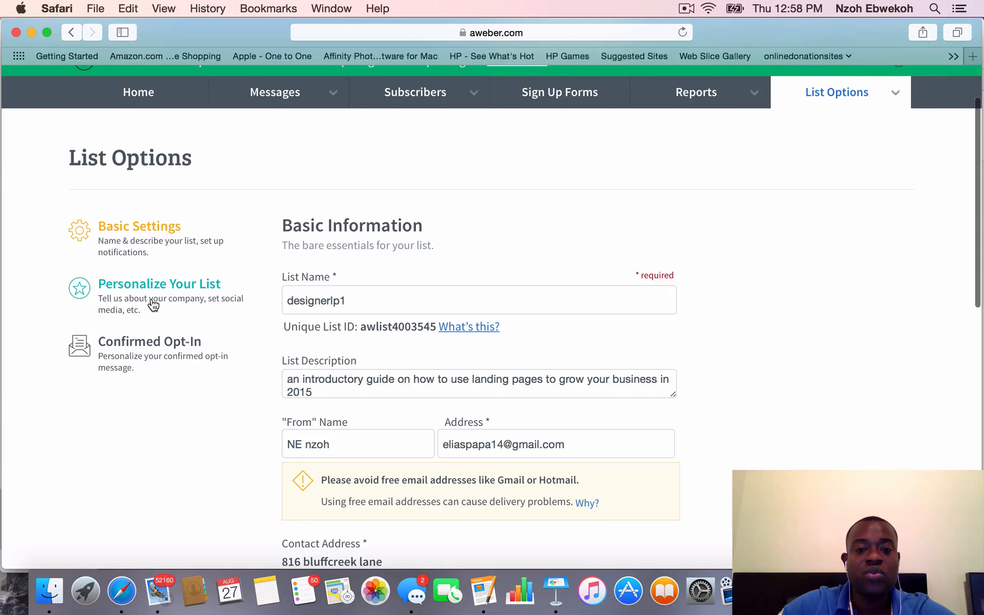
scroll(246, 312, down, 4)
scroll(246, 312, down, 10)
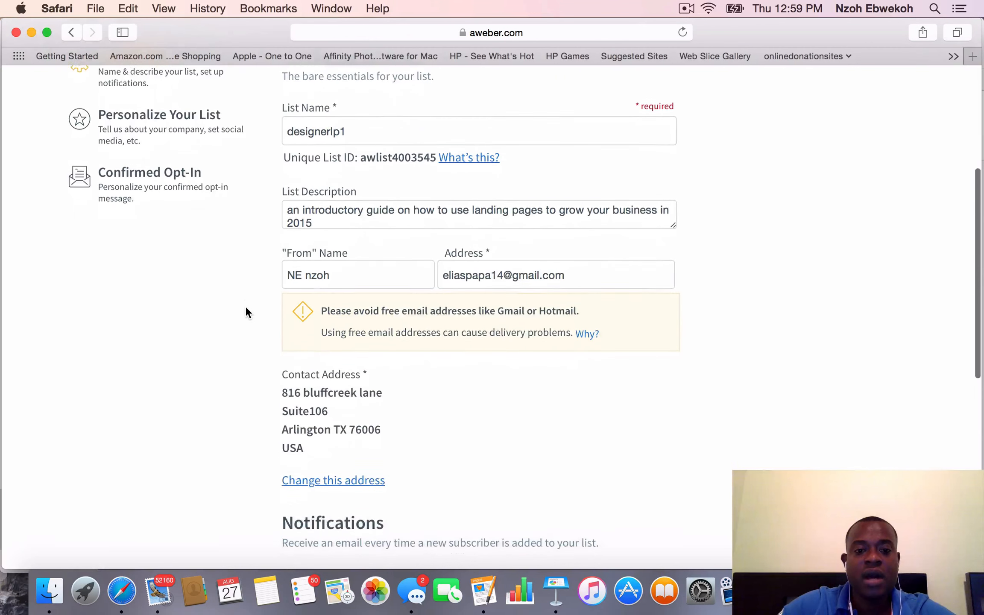
scroll(245, 306, up, 15)
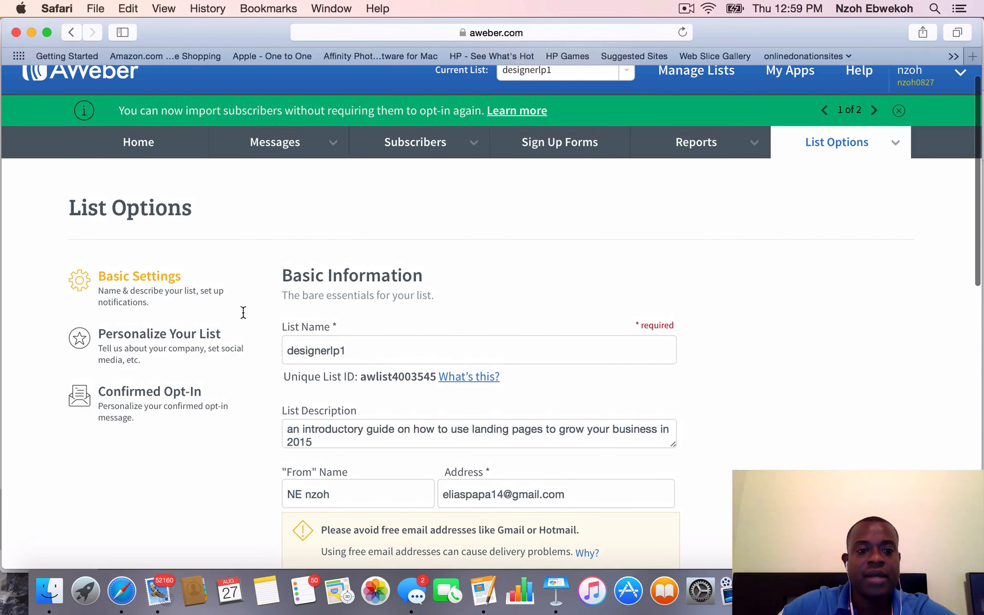
Open the personalization settings for designerlp1 and review the company branding details
click(159, 345)
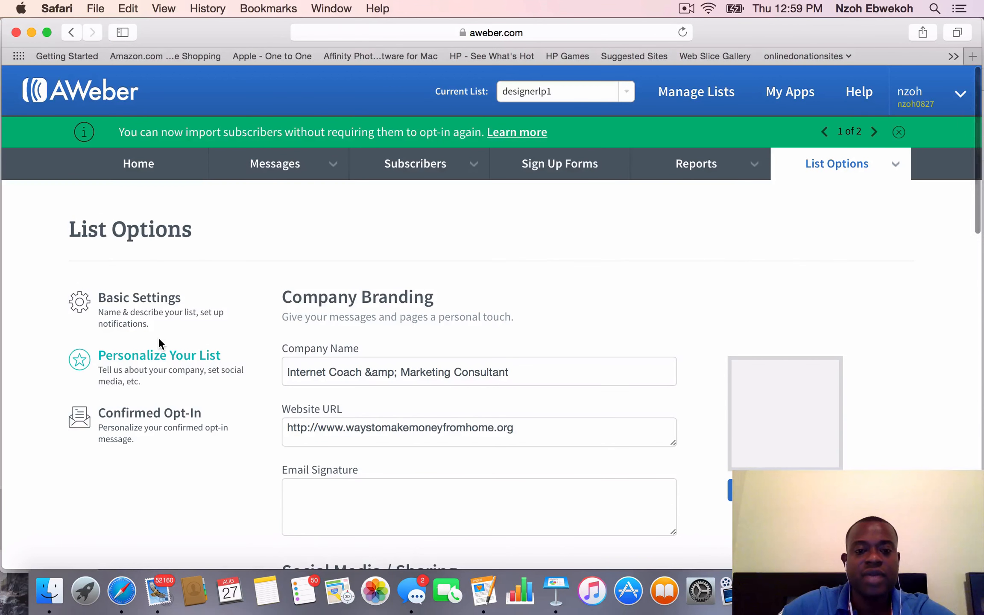
scroll(454, 415, down, 5)
click(455, 416)
scroll(455, 414, down, 3)
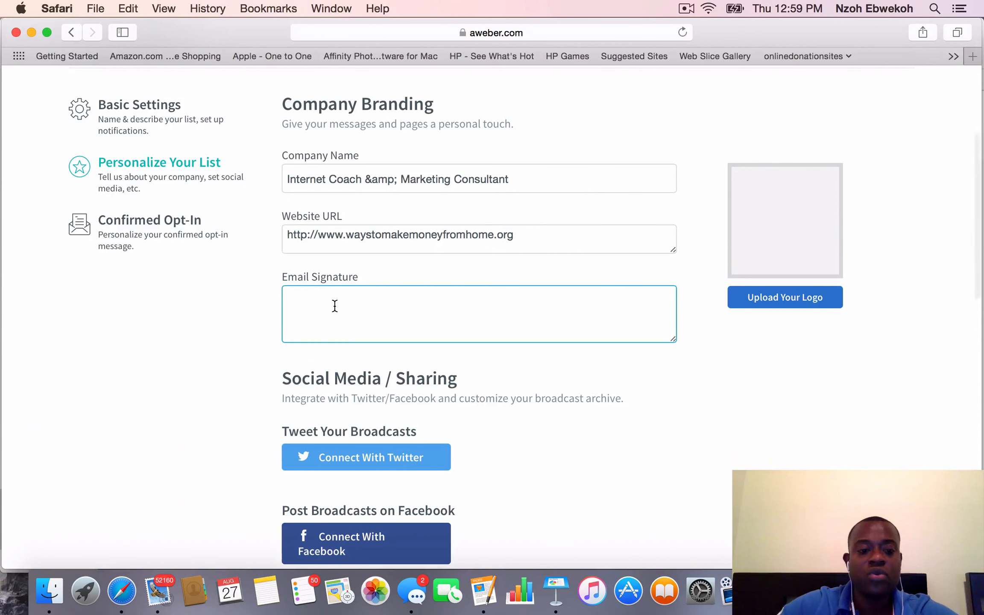
text(21499)
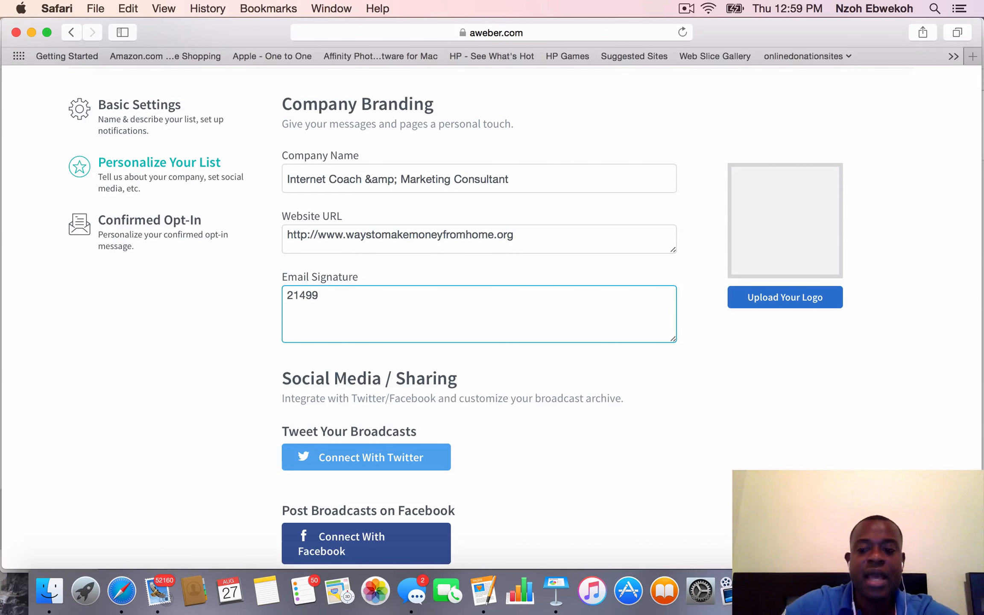
key(BackSpace)
key(BackSpace)
key(BackSpace)
key(BackSpace)
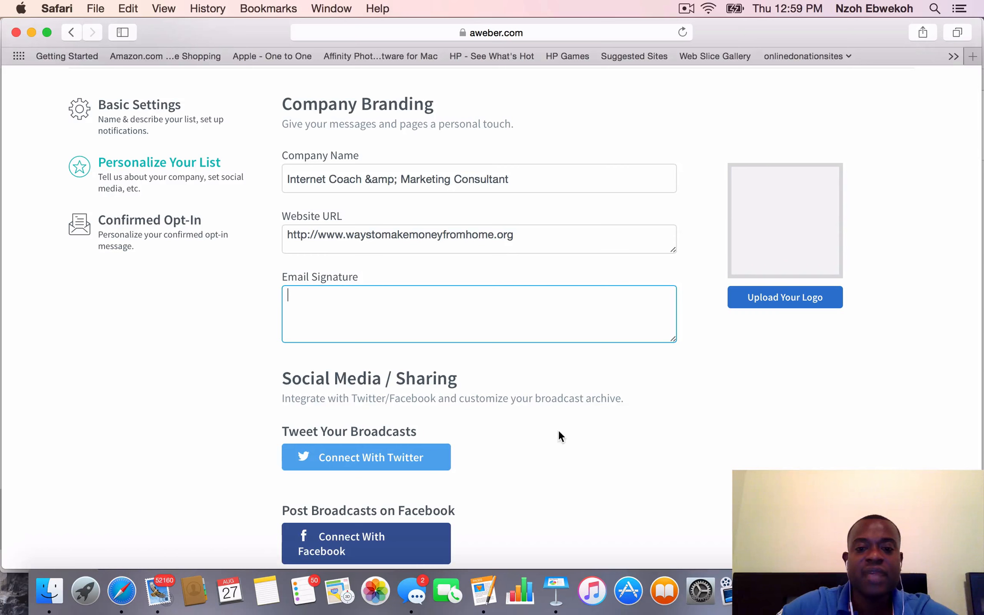
Look through the remaining personalization settings, from social media sharing down to the global text snippets
scroll(718, 427, down, 10)
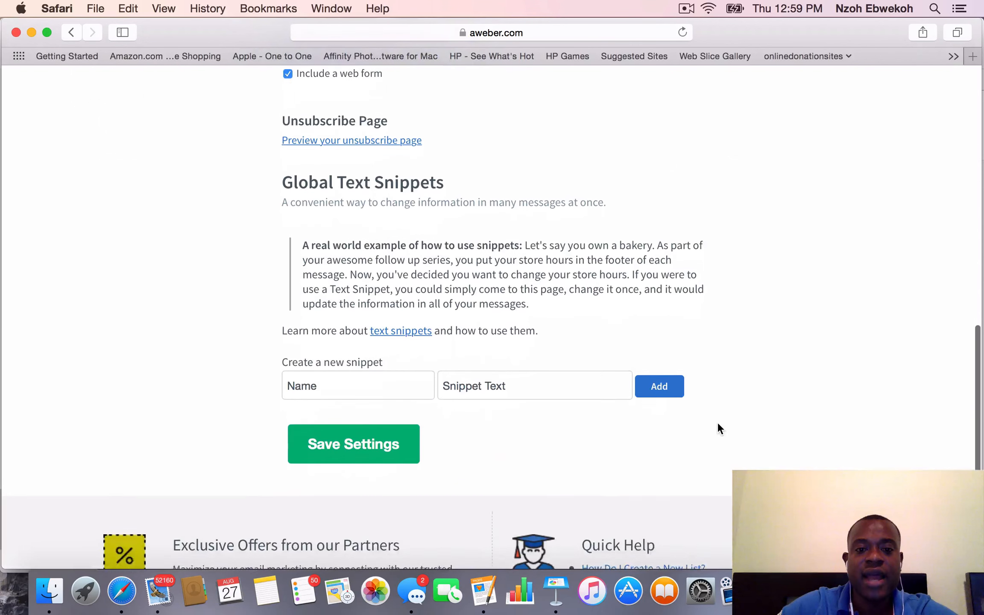
scroll(718, 425, up, 15)
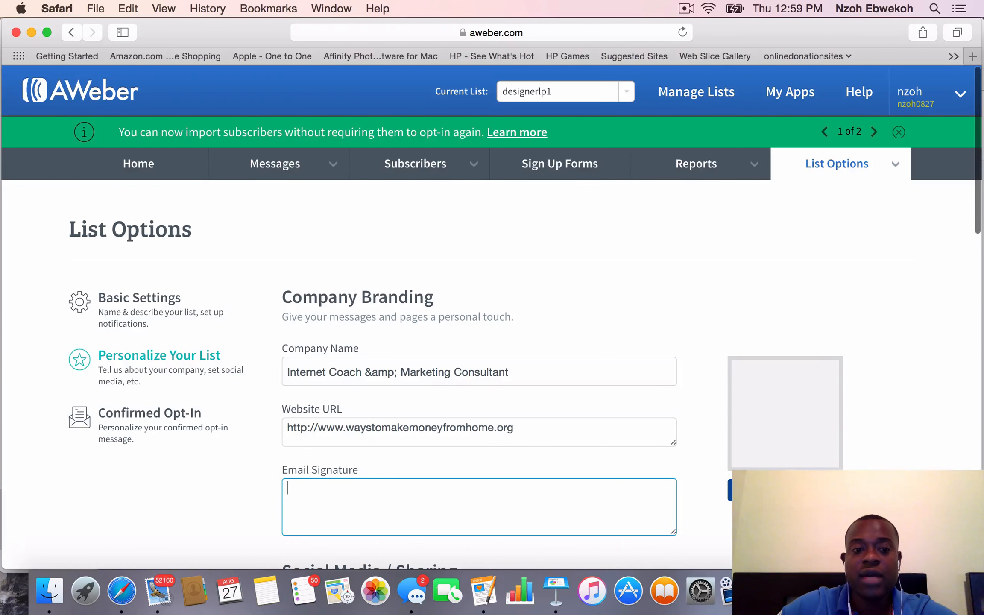
scroll(340, 421, down, 2)
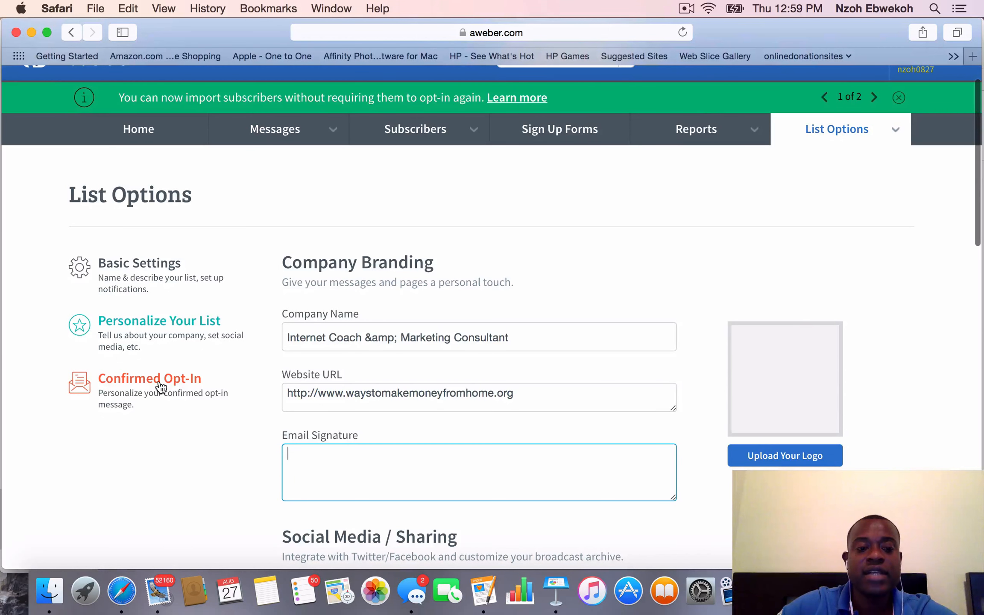
Open the Confirmed Opt-In settings and turn off the confirmed opt-in email for web forms, confirming the change
click(160, 387)
scroll(238, 417, down, 5)
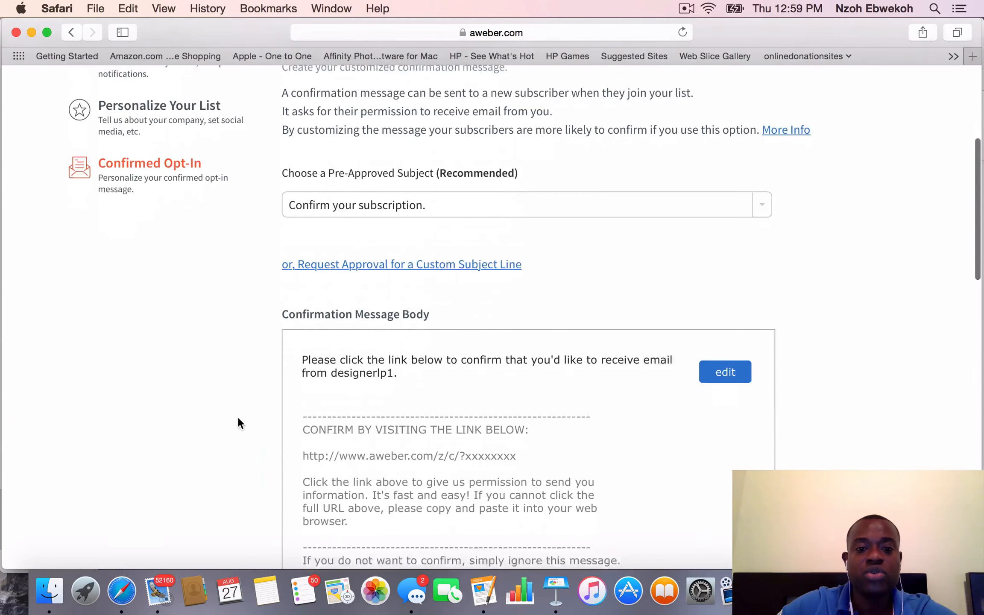
scroll(237, 417, down, 5)
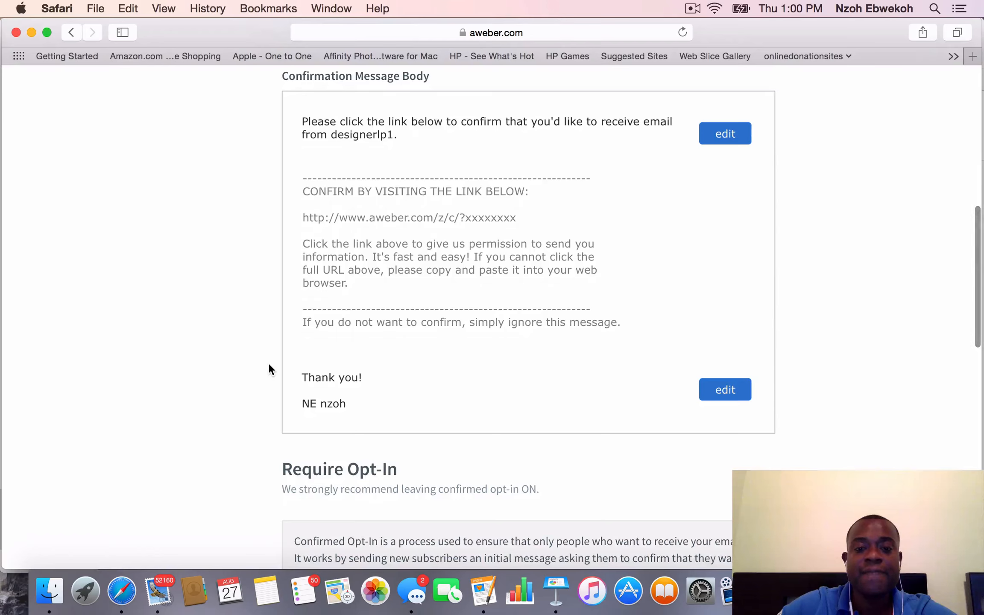
scroll(269, 364, down, 6)
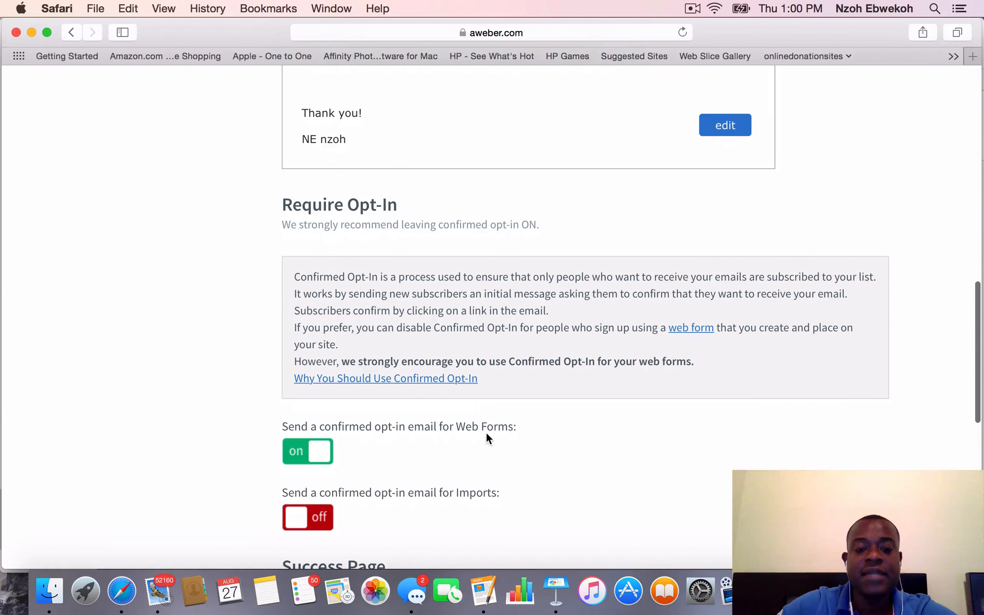
click(314, 452)
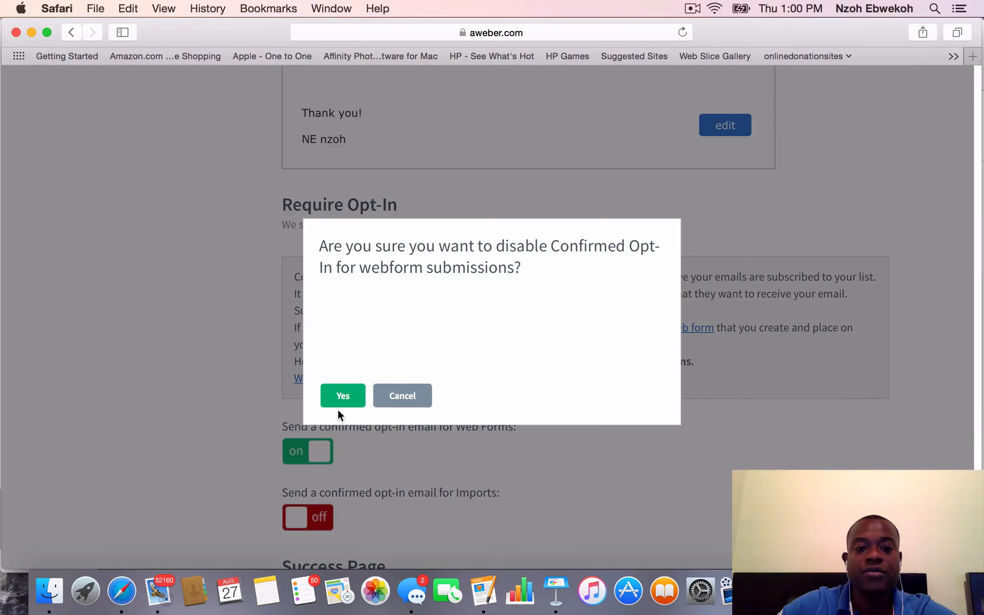
click(342, 395)
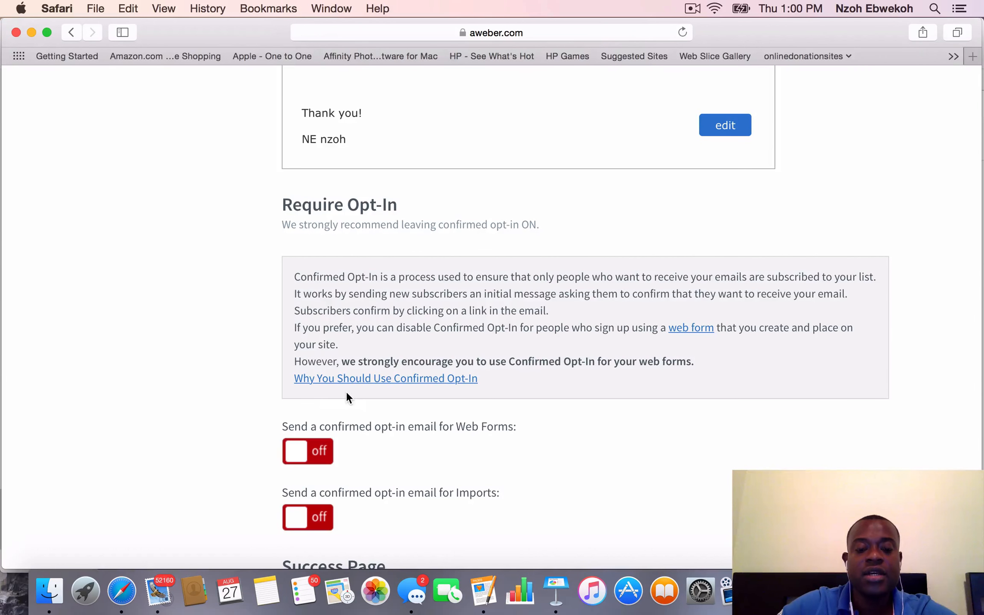
Check the confirmed opt-in page, leave the Confirmation Success Page URL empty, and save the settings
scroll(450, 545, down, 10)
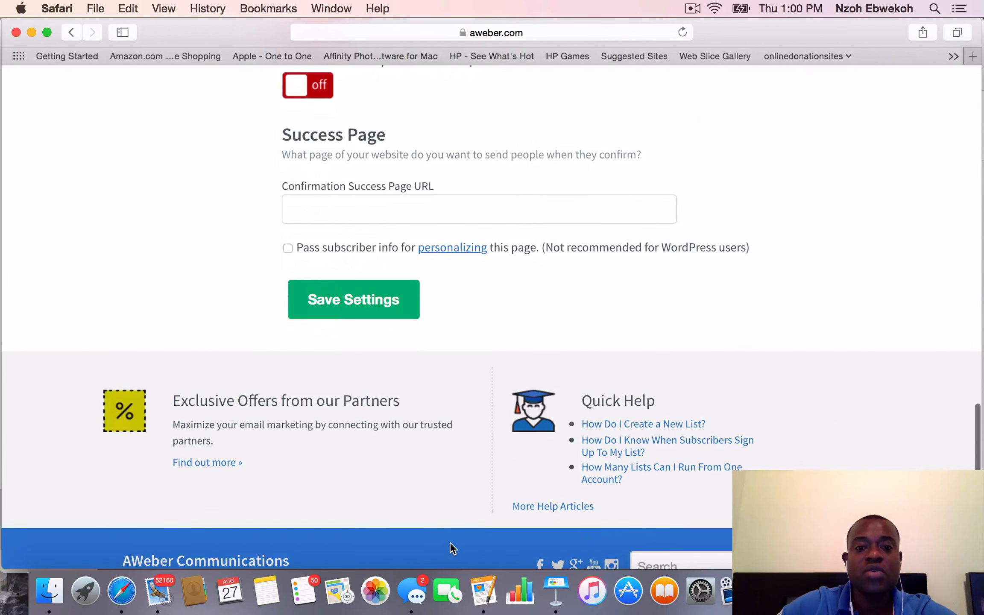
scroll(451, 544, up, 9)
scroll(451, 545, up, 15)
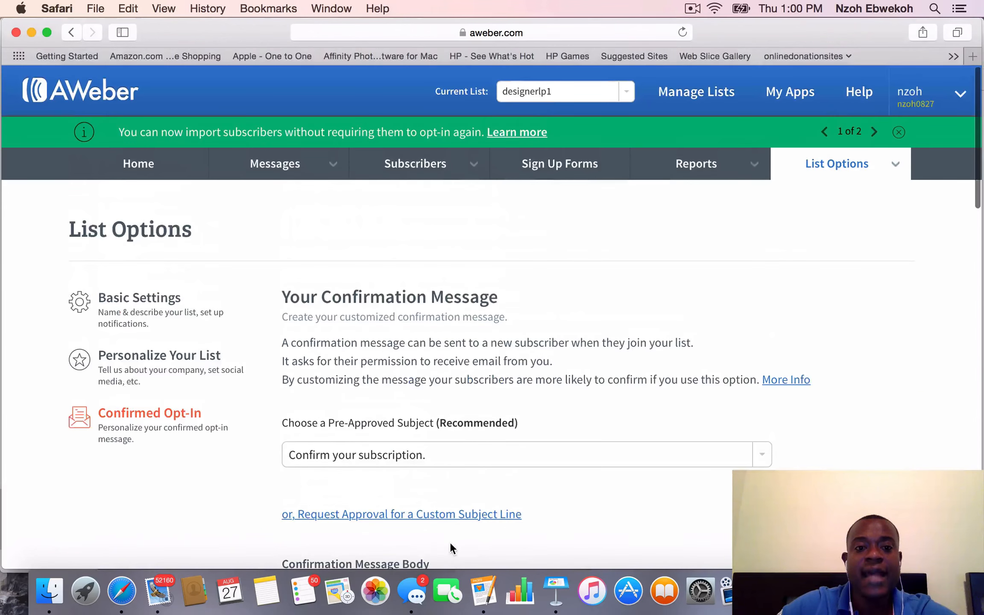
scroll(451, 545, down, 8)
scroll(451, 544, down, 10)
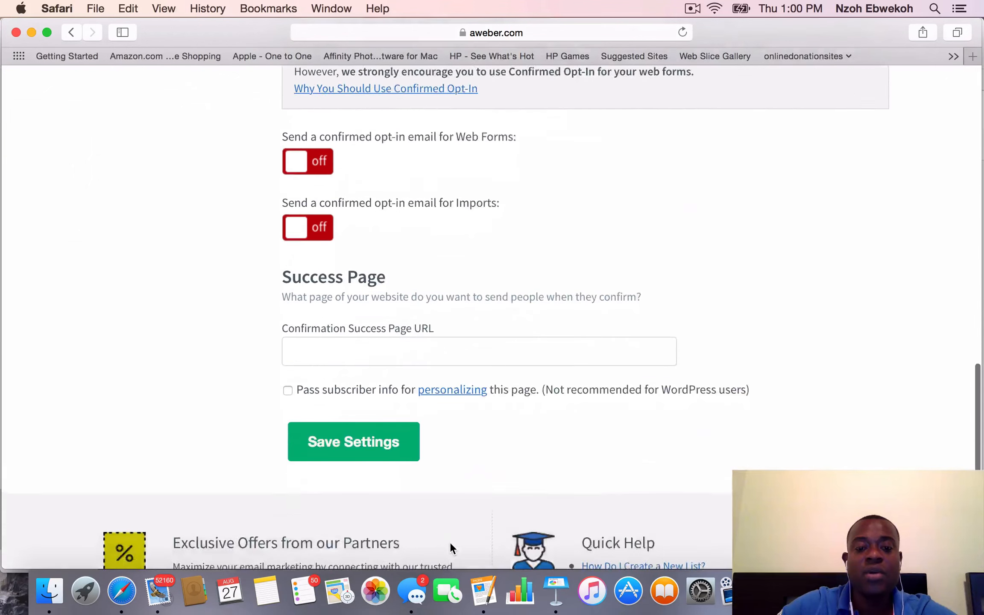
scroll(450, 542, down, 4)
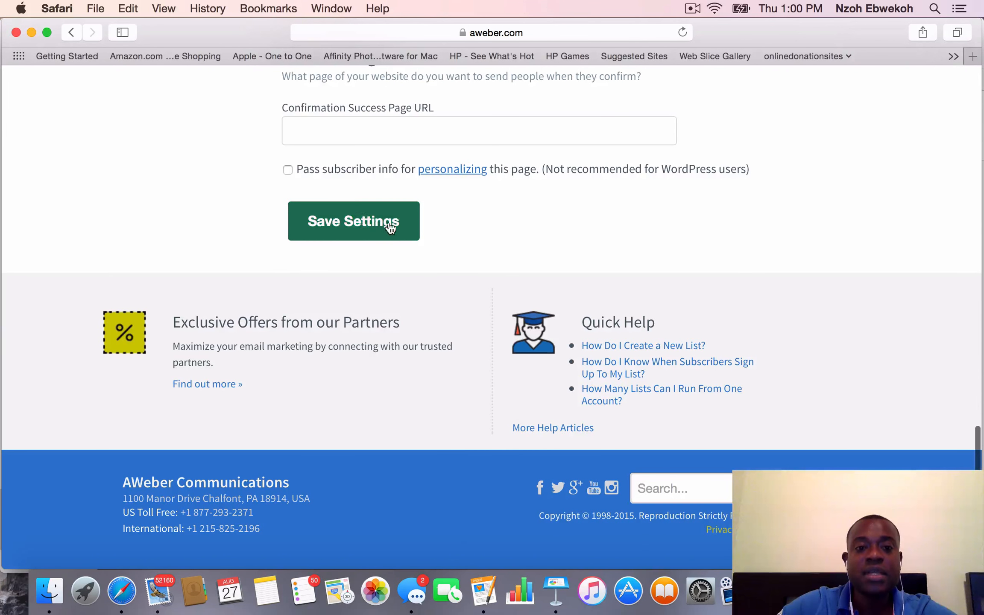
click(346, 225)
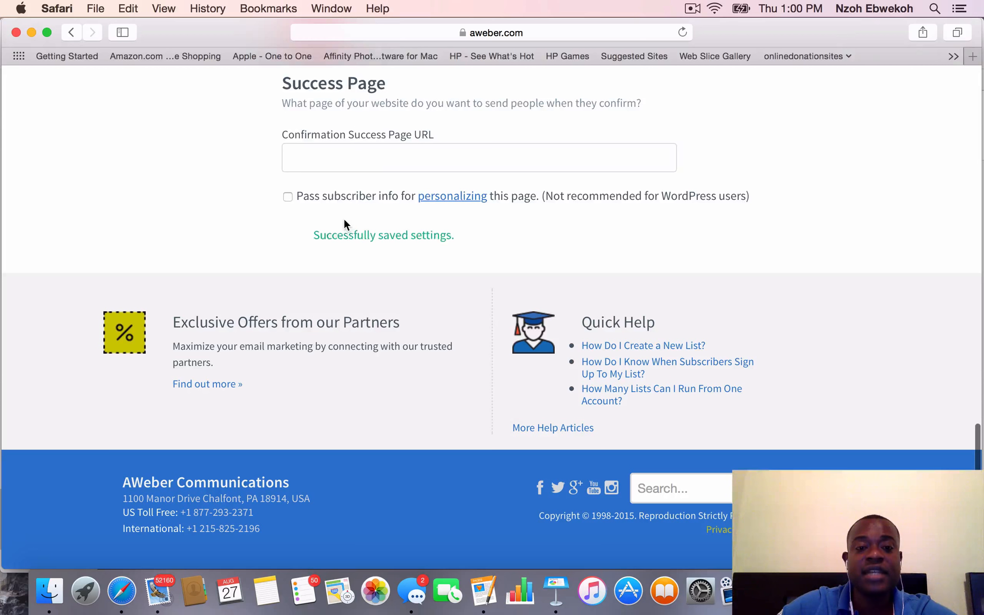
scroll(344, 220, up, 5)
scroll(344, 218, up, 15)
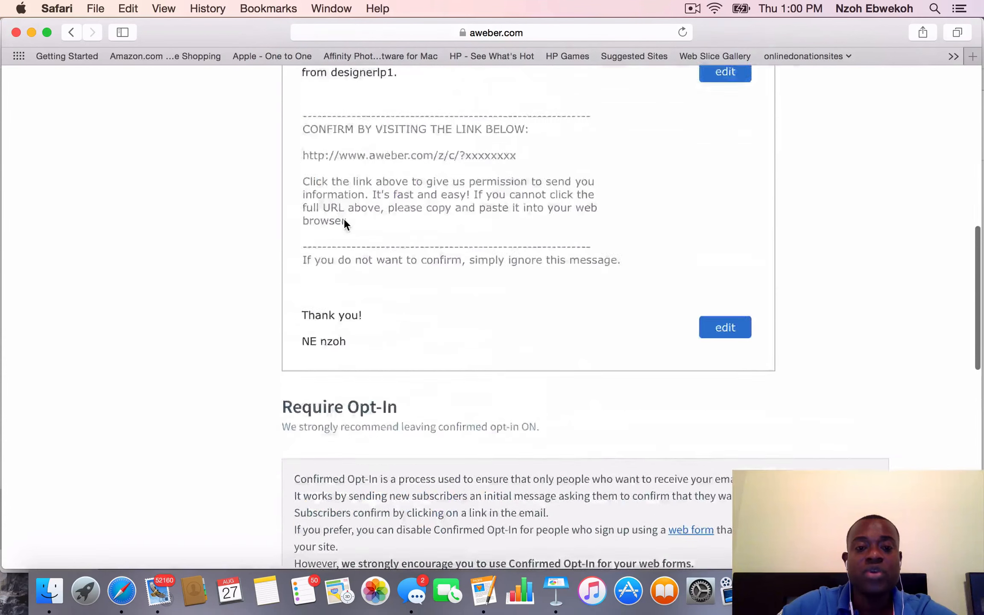
scroll(344, 219, down, 20)
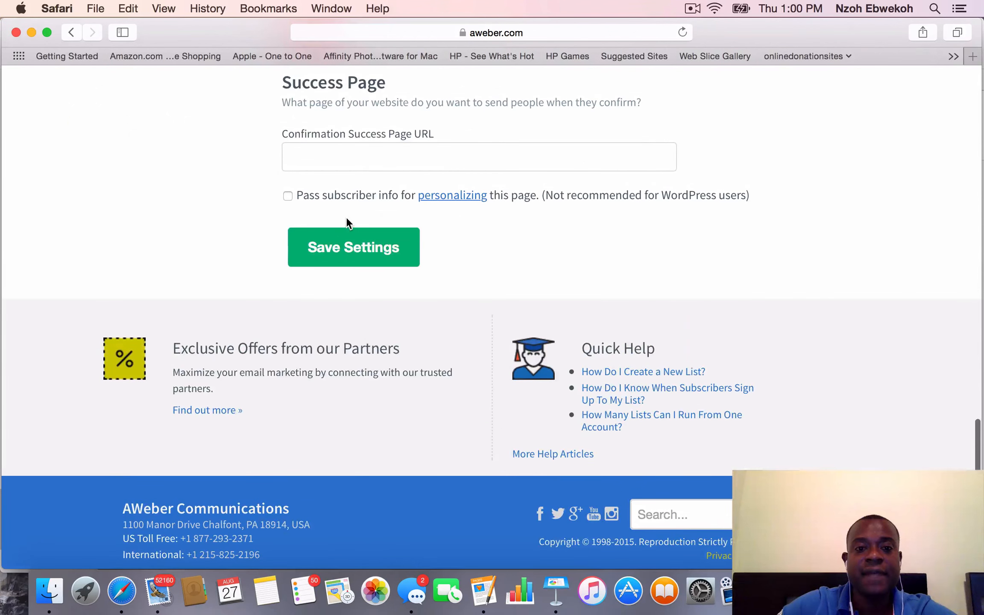
click(351, 251)
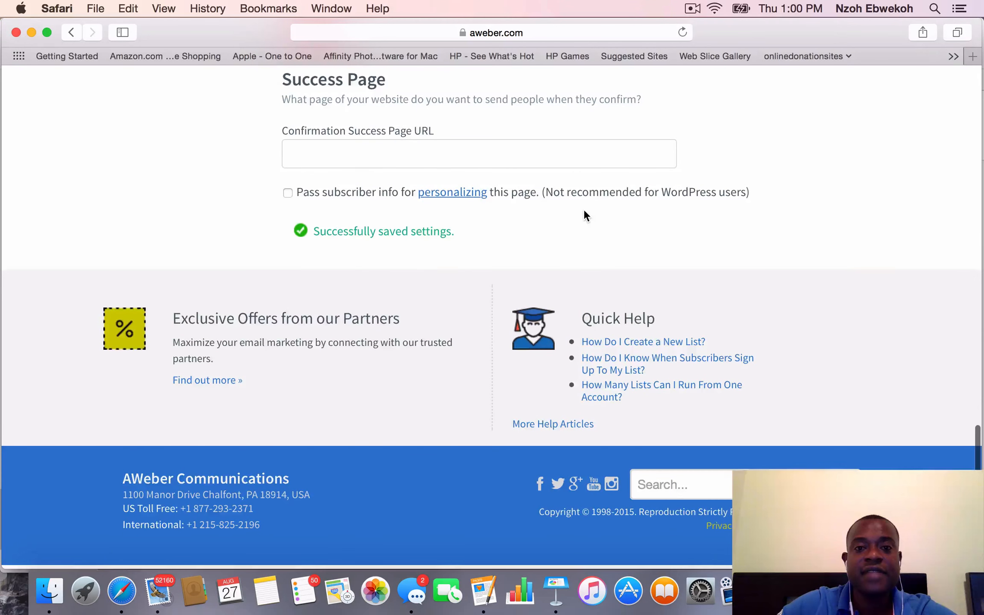
Return to the account overview and look through the subscriber stats and existing lists
scroll(584, 211, up, 20)
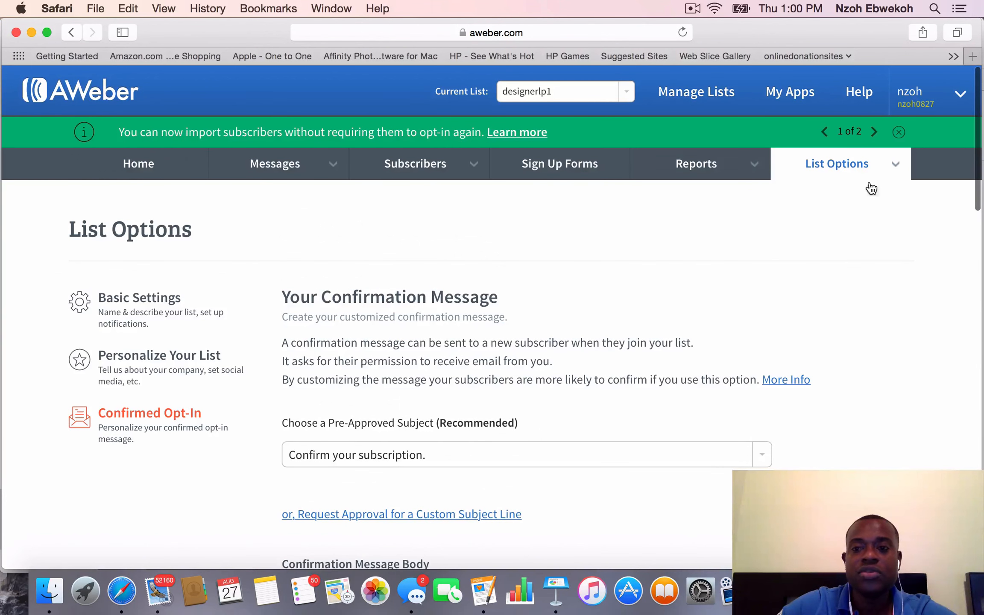
click(140, 164)
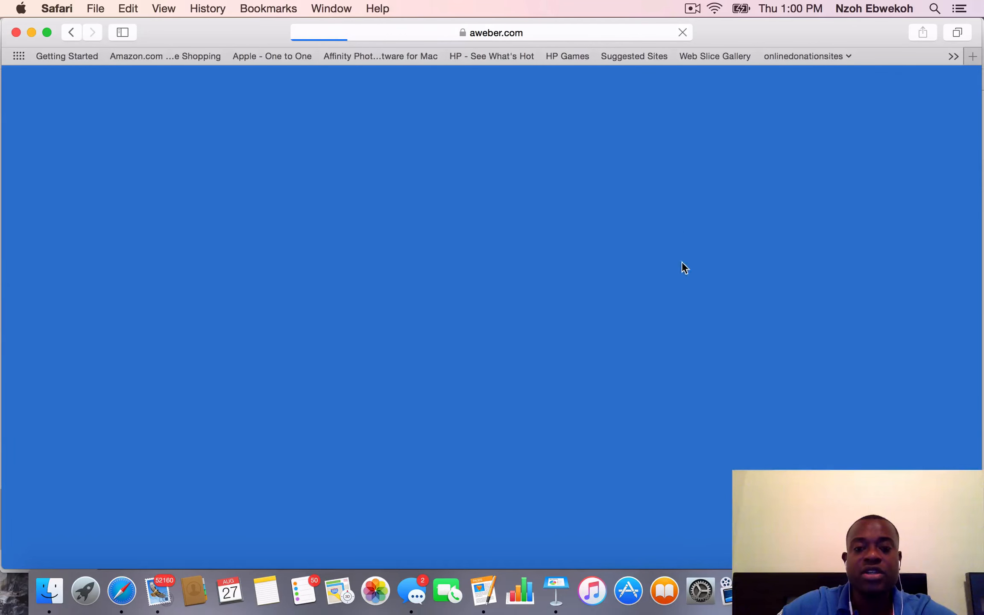
scroll(576, 269, down, 20)
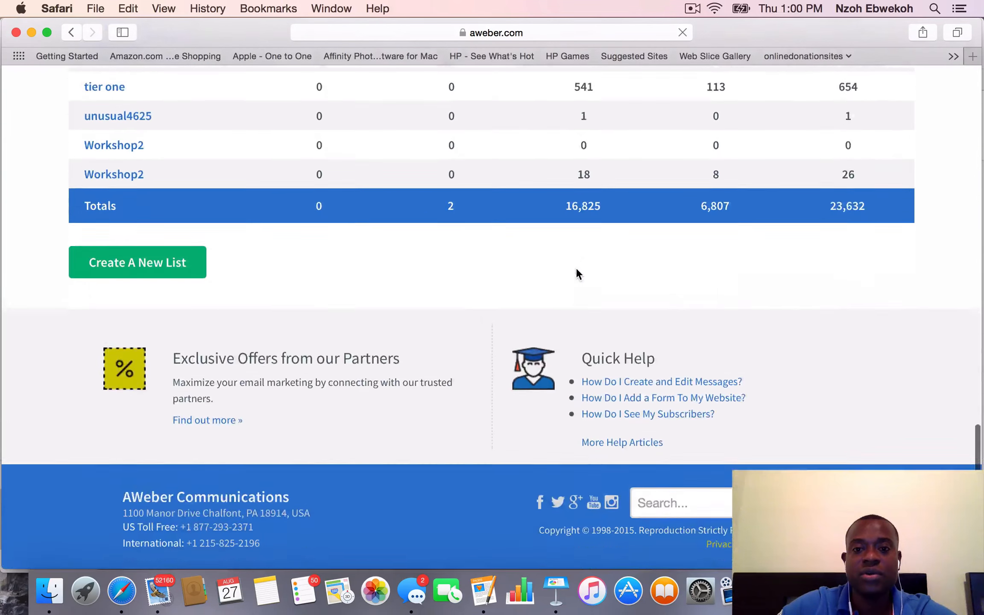
scroll(577, 268, up, 20)
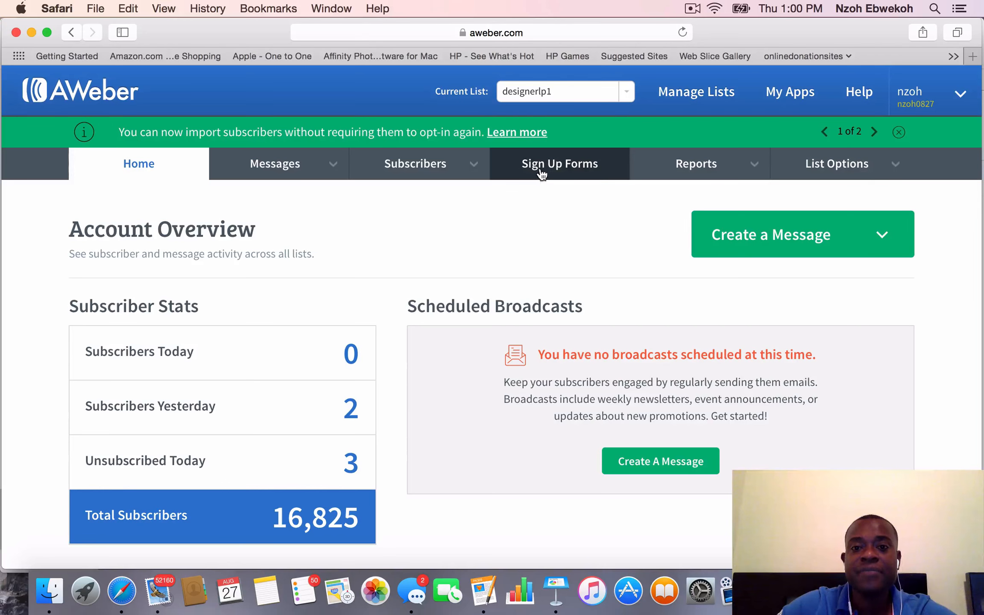
Start creating the first sign up form for the designerlp1 list
click(573, 168)
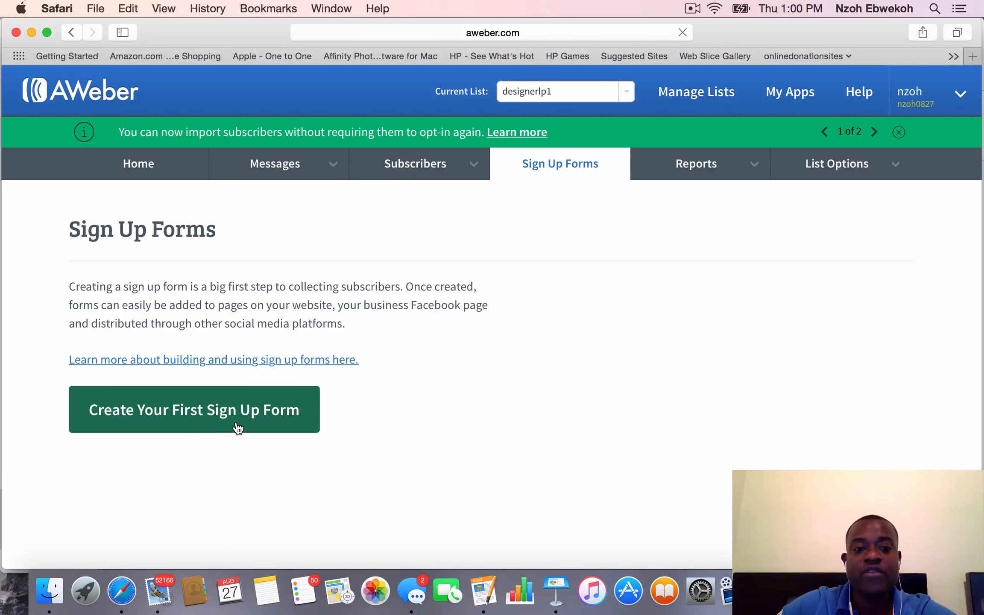
scroll(374, 411, down, 10)
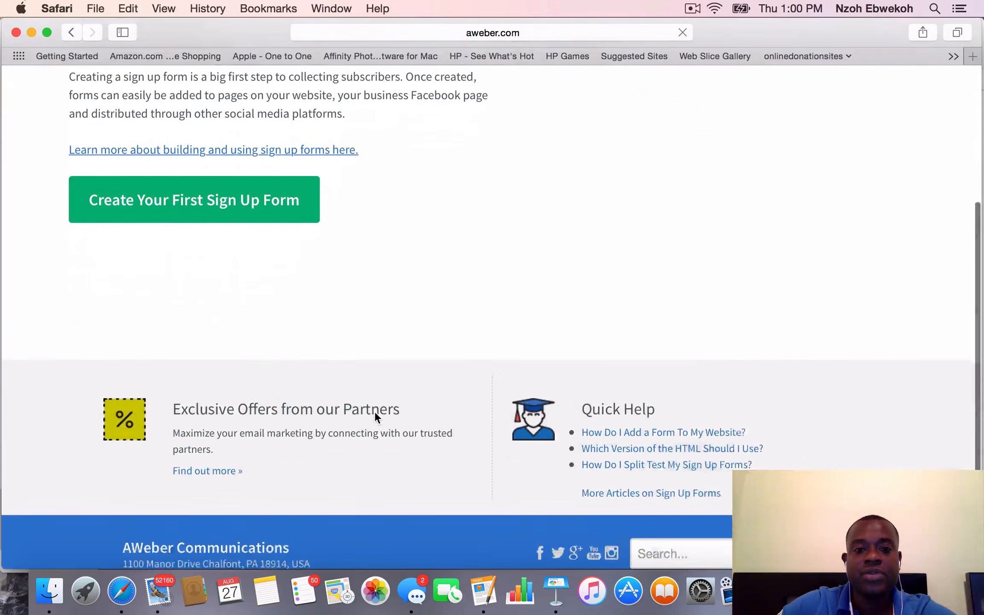
scroll(375, 411, up, 10)
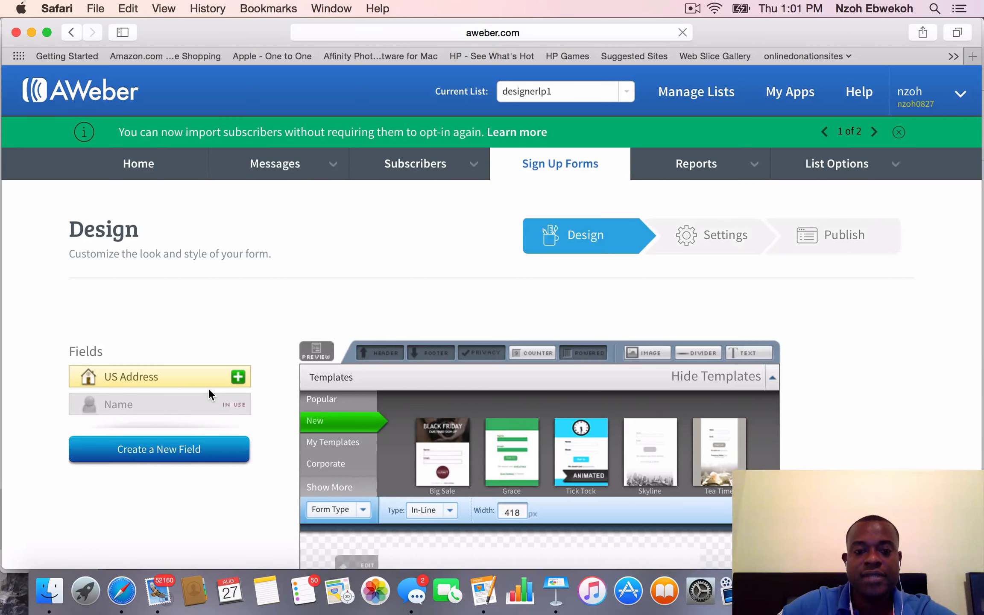
Remove the Name field and the "Powered by AWeber Email Marketing" line from the sign up form
scroll(261, 509, down, 10)
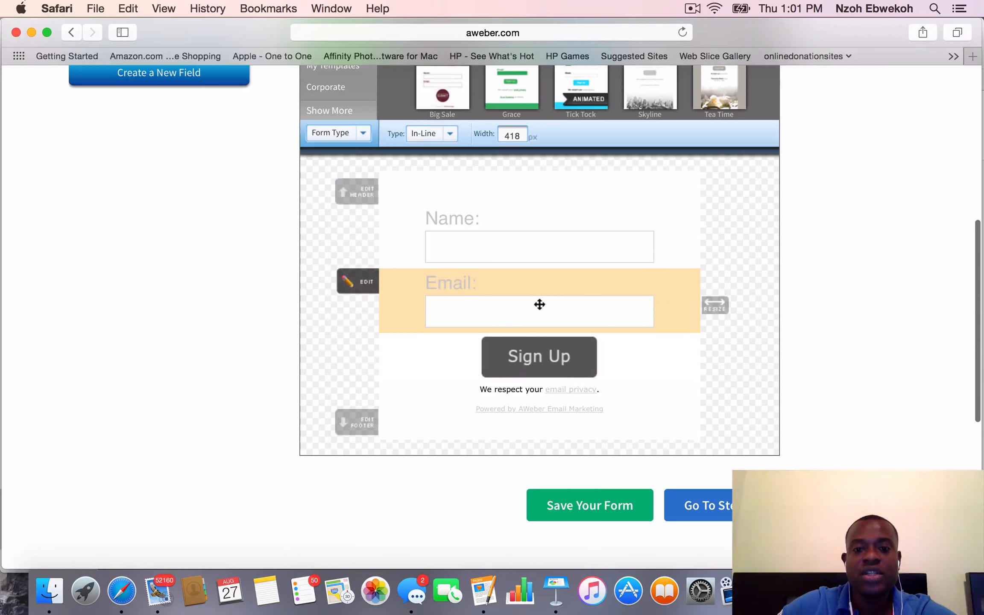
scroll(513, 256, up, 5)
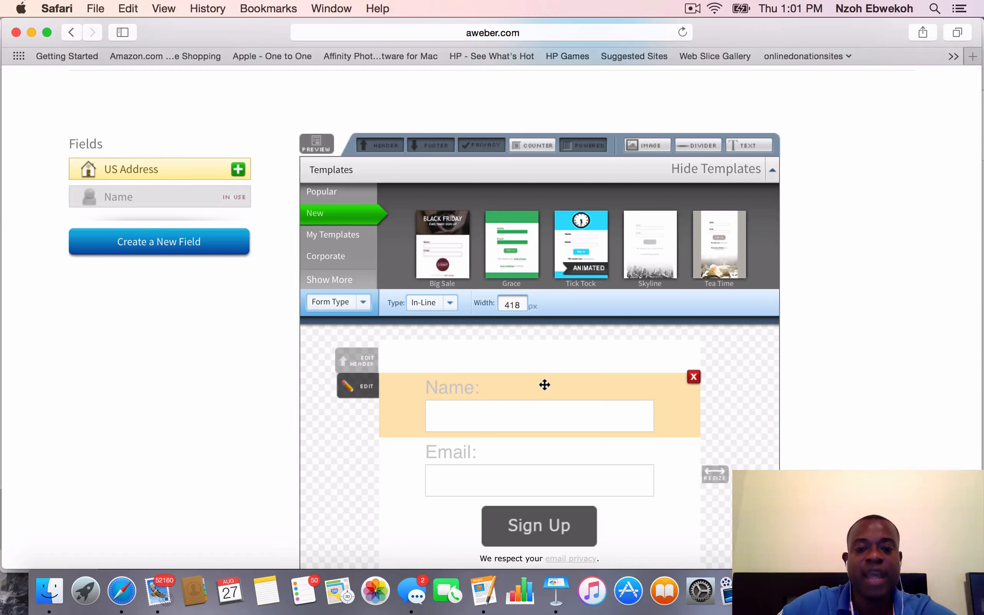
click(693, 377)
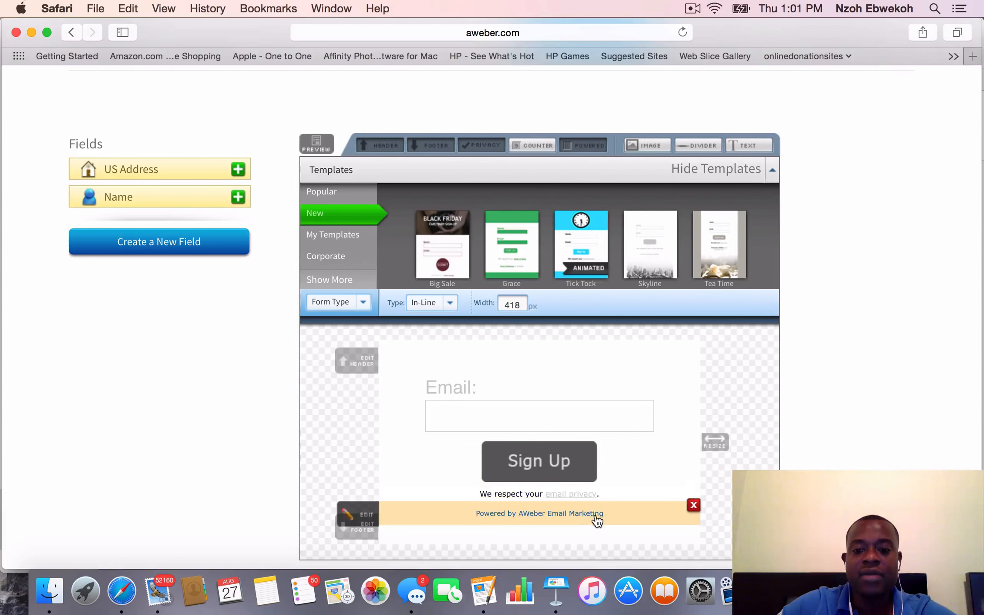
click(693, 506)
mouse_move(693, 495)
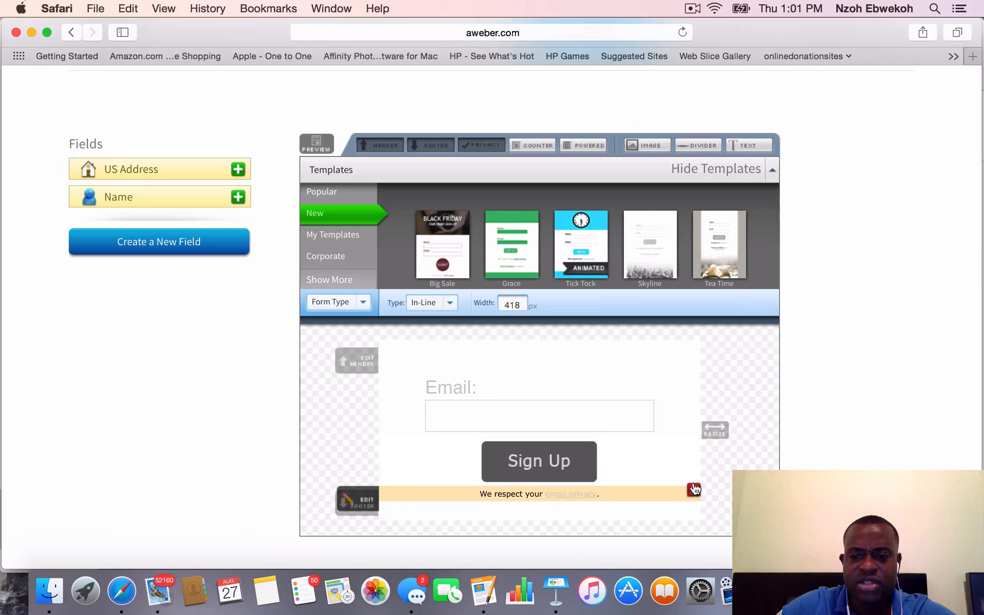
Check the email-only form design, keeping the privacy line, and save the form
scroll(663, 491, down, 6)
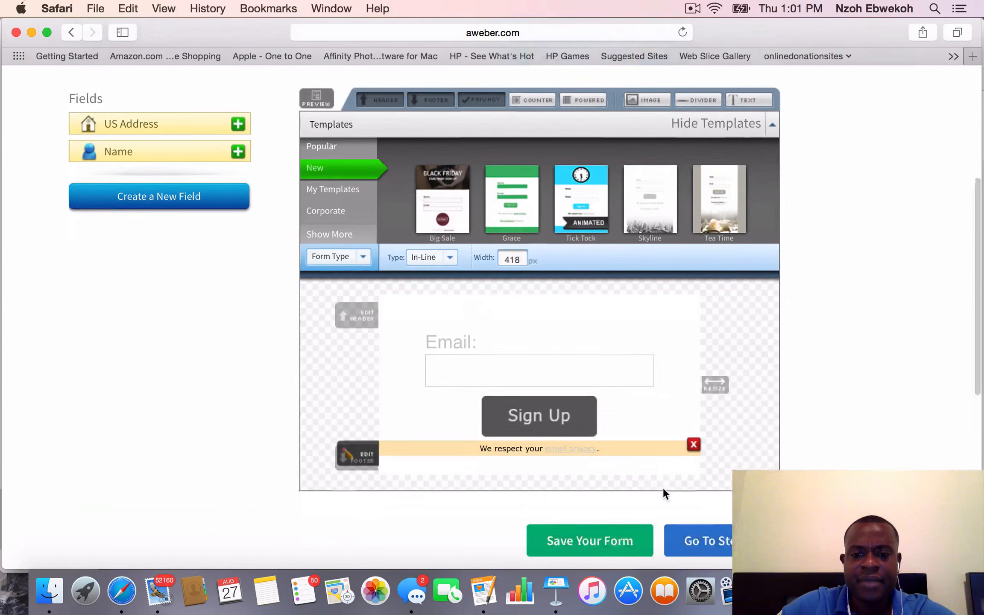
scroll(663, 491, up, 10)
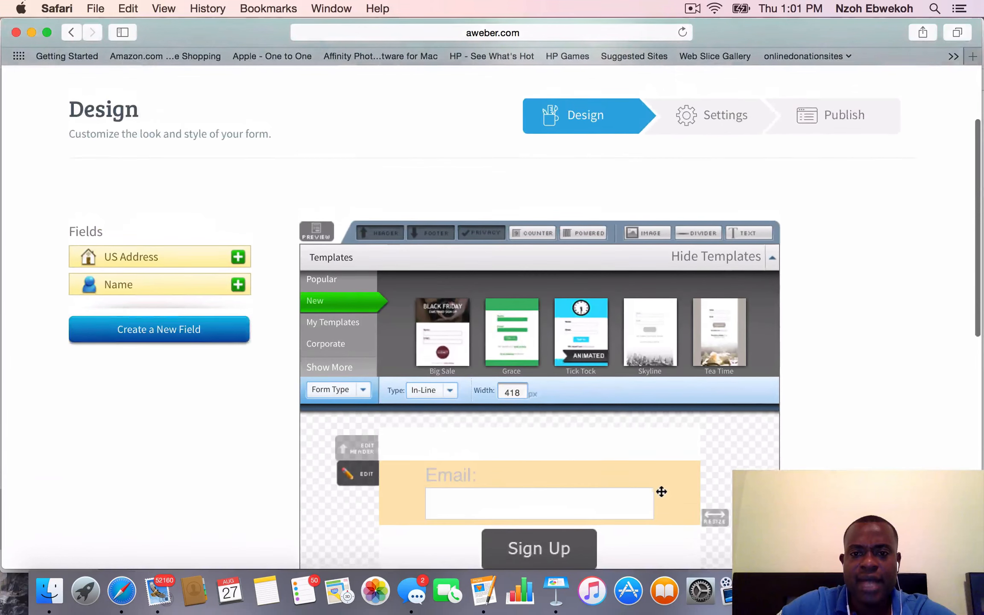
scroll(662, 492, down, 1)
scroll(662, 491, down, 2)
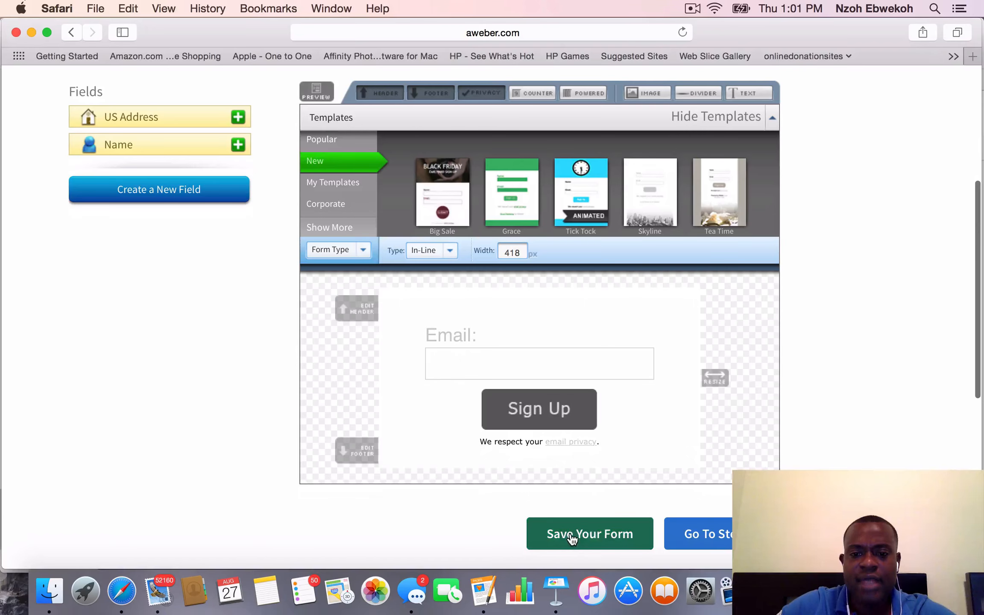
click(572, 533)
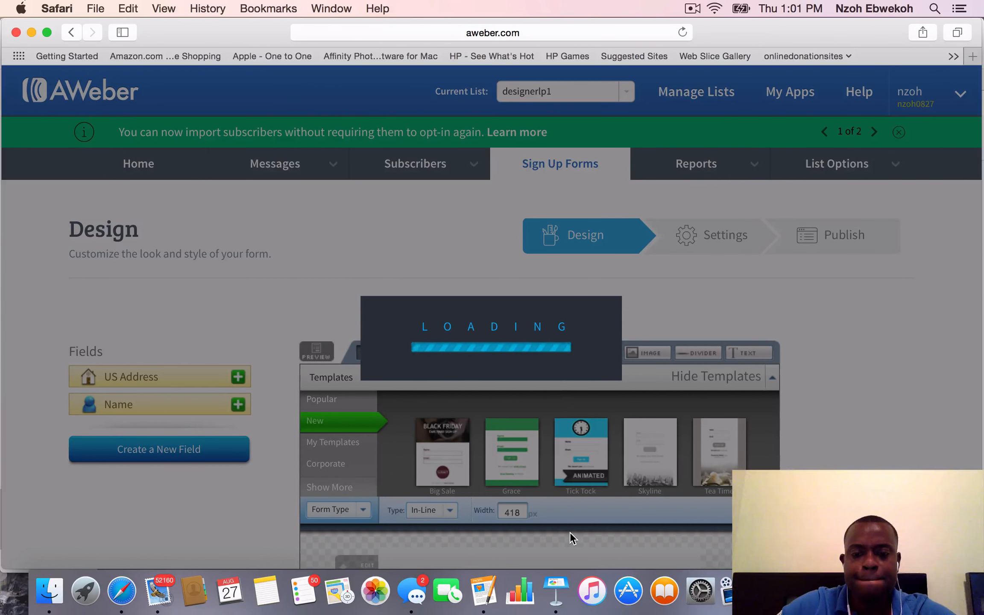
Proceed to the sign up form's settings and name the form designerlp1
scroll(568, 536, down, 5)
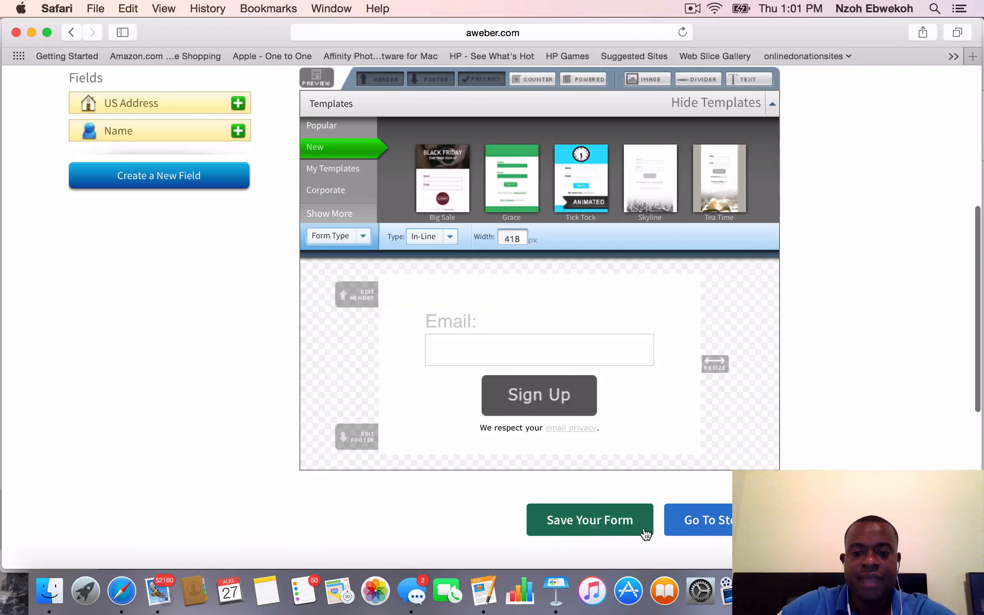
click(701, 531)
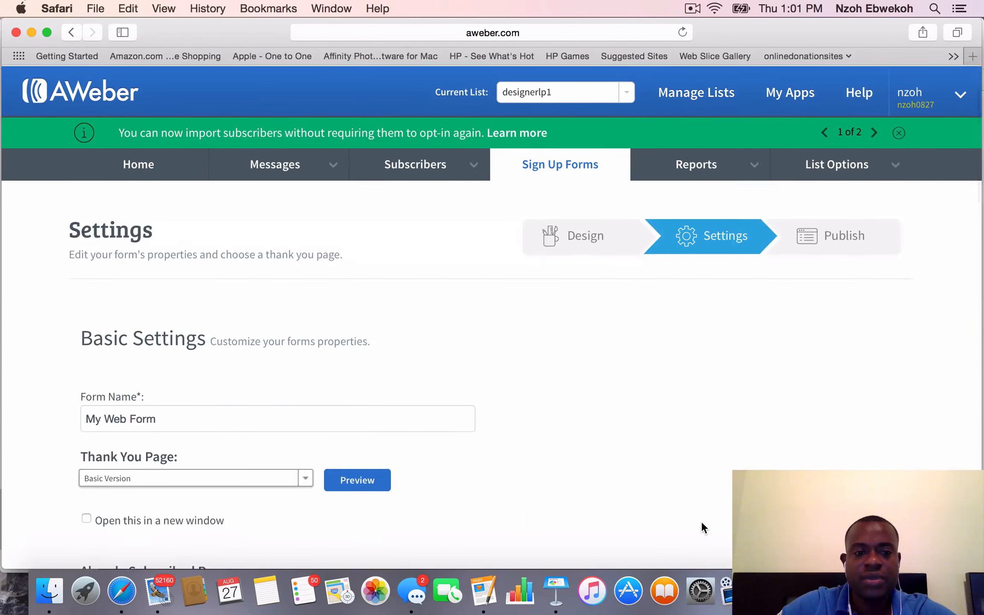
click(363, 413)
key(BackSpace)
key(BackSpace)
key(BackSpace)
key(BackSpace)
key(BackSpace)
key(BackSpace)
key(BackSpace)
key(BackSpace)
key(BackSpace)
key(BackSpace)
key(BackSpace)
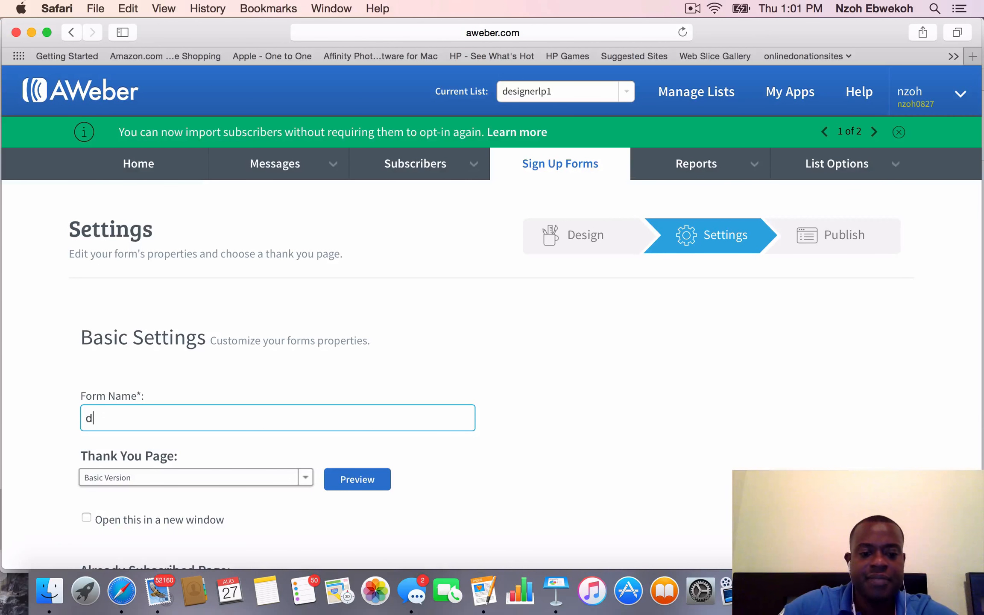
text(designerlp1)
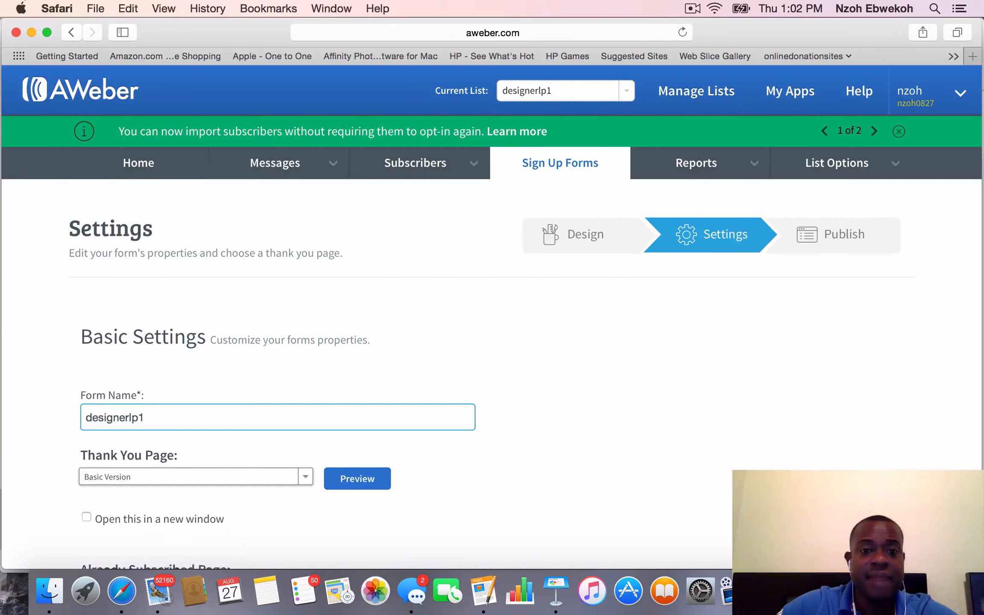
scroll(110, 470, down, 5)
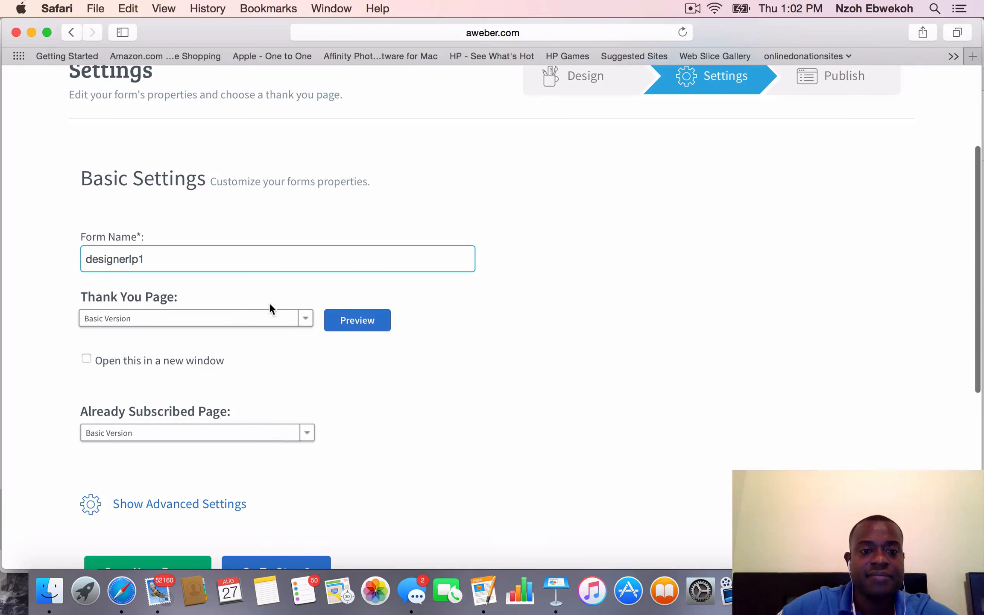
click(306, 319)
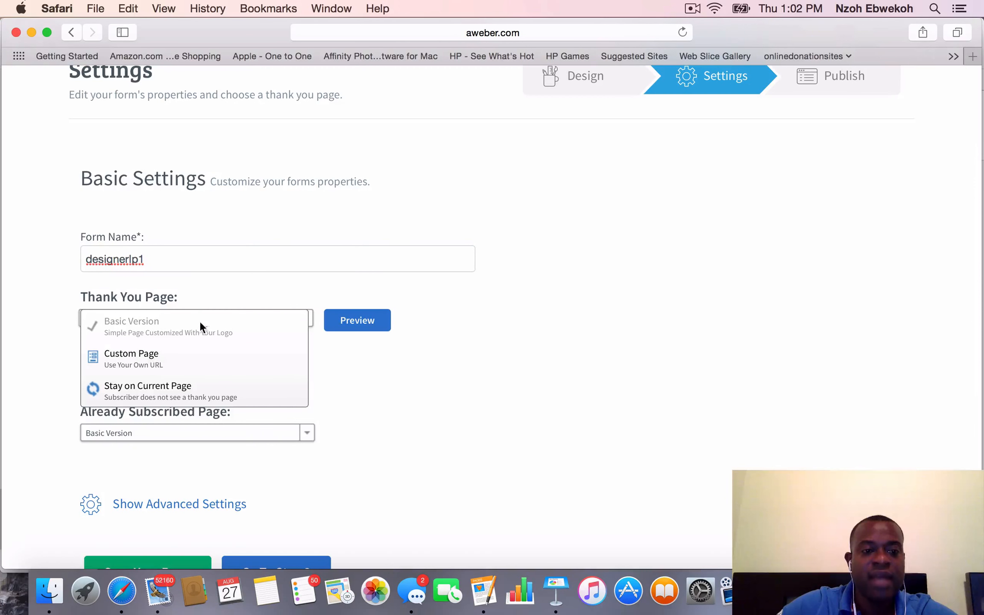
click(185, 361)
click(185, 360)
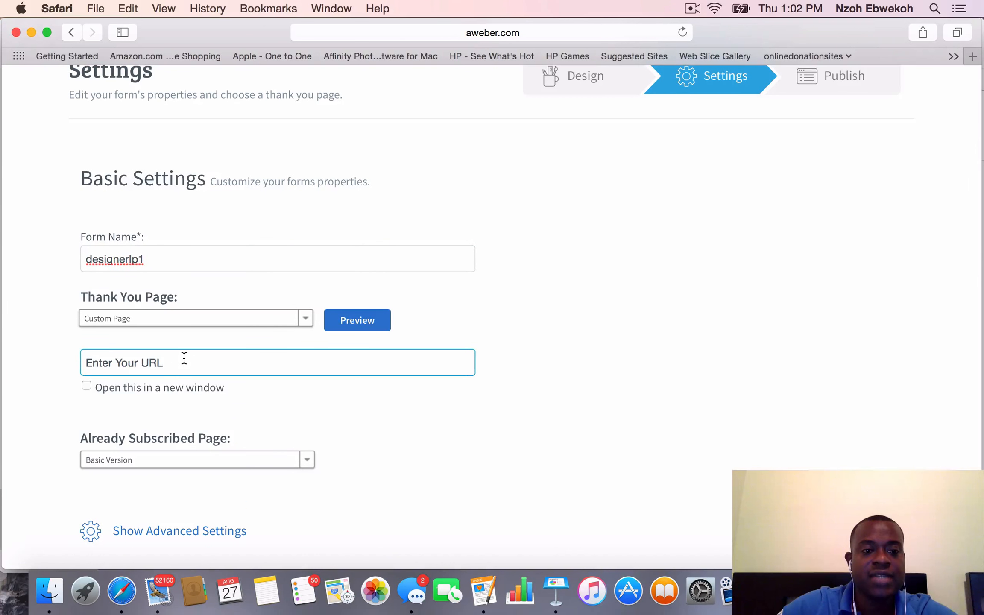
text(www.google.com)
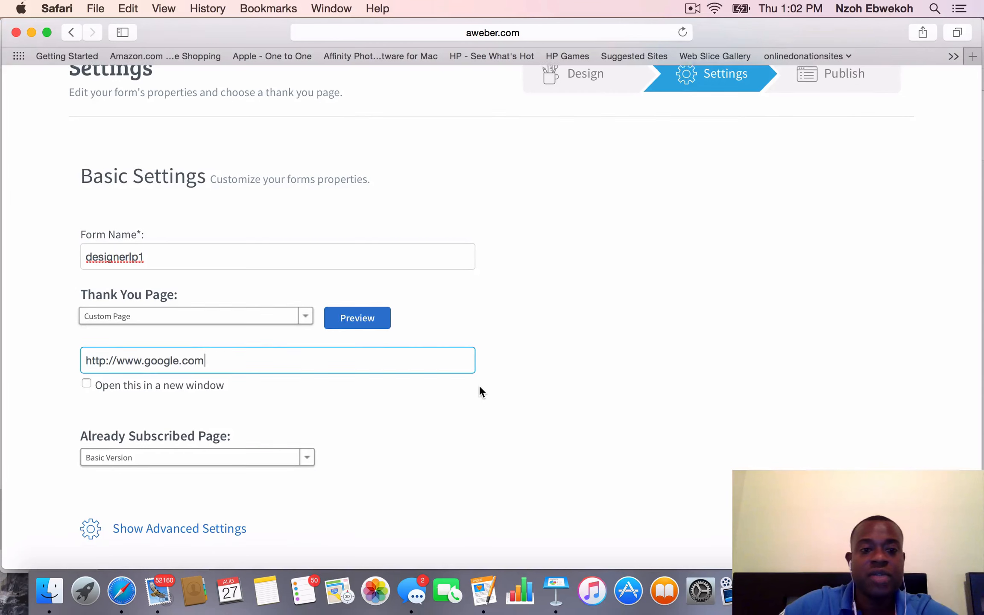
scroll(479, 395, down, 5)
scroll(480, 387, up, 5)
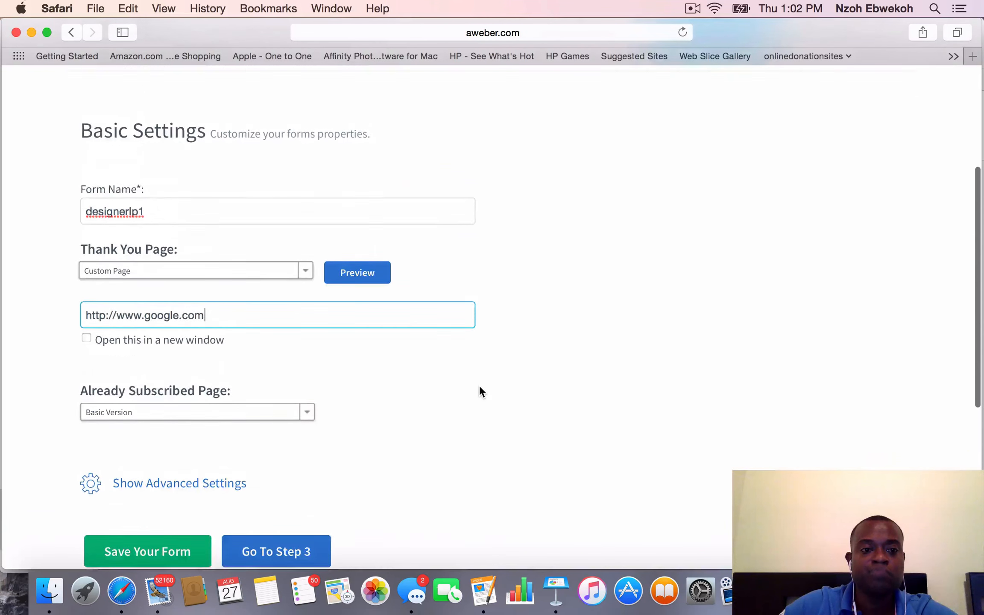
scroll(479, 413, down, 5)
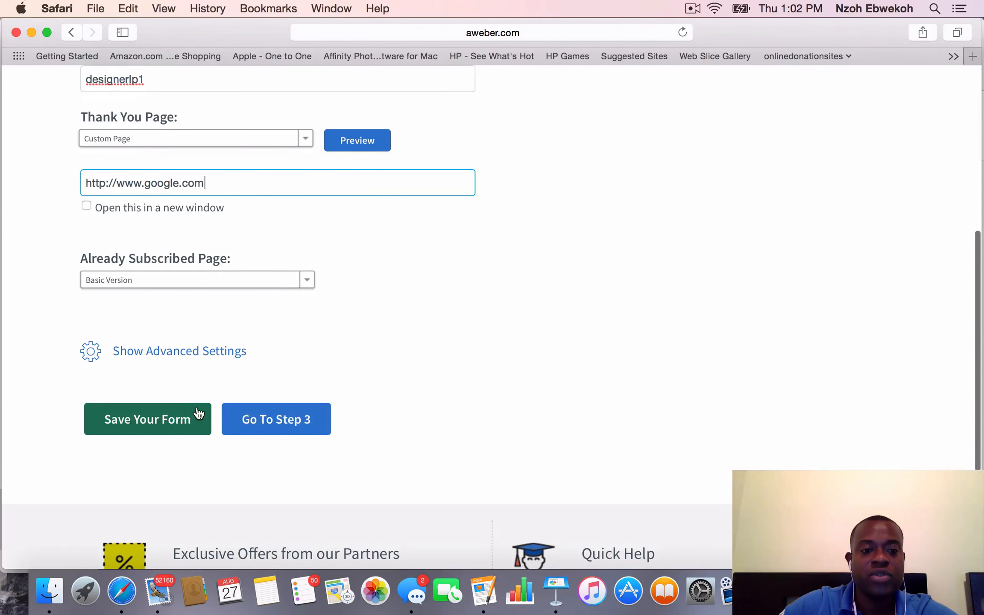
click(175, 419)
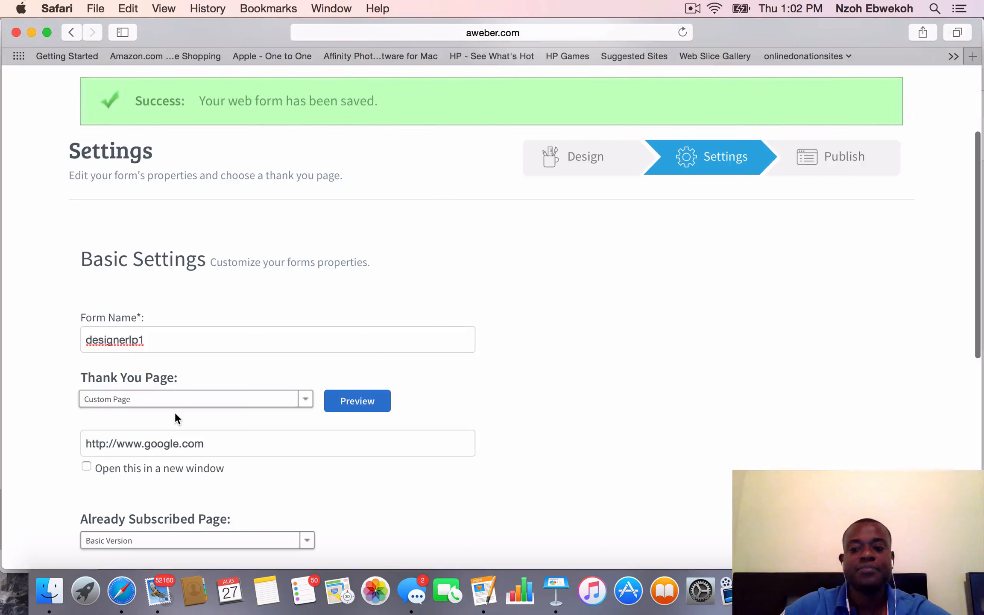
Proceed to publishing the form and choose the "I Will Install My Form" option
scroll(501, 380, down, 8)
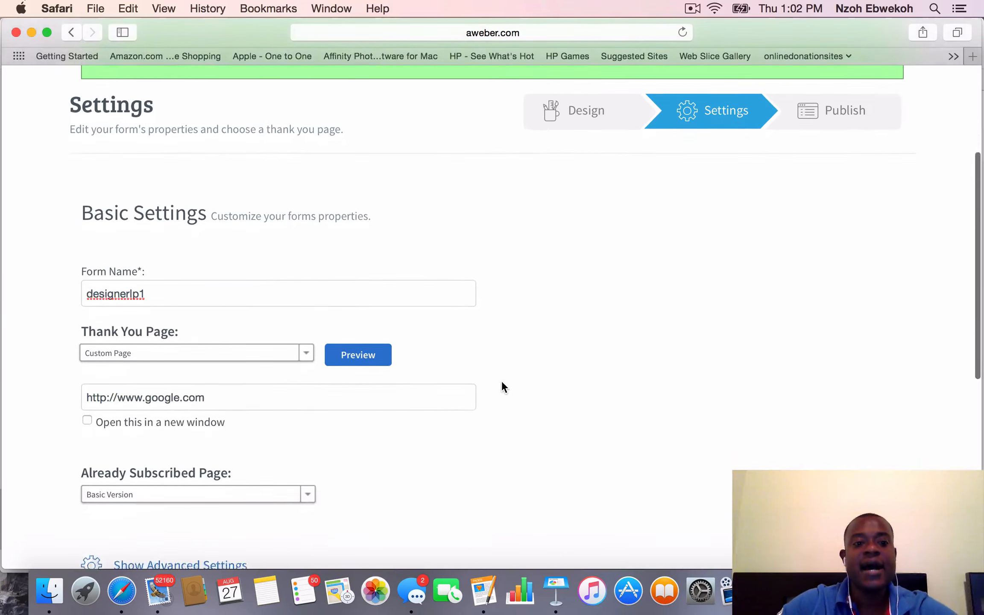
scroll(316, 424, down, 2)
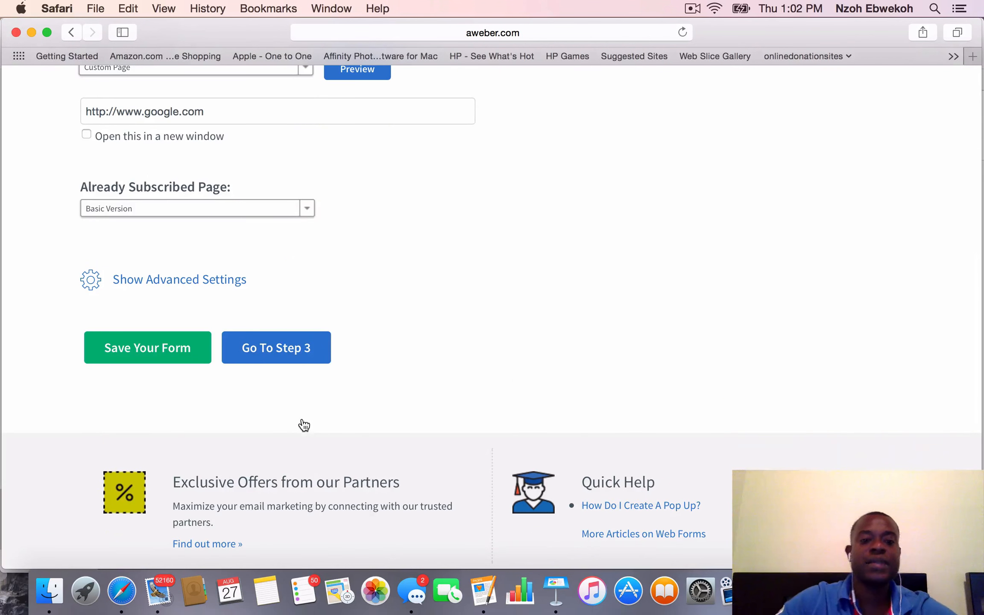
click(299, 362)
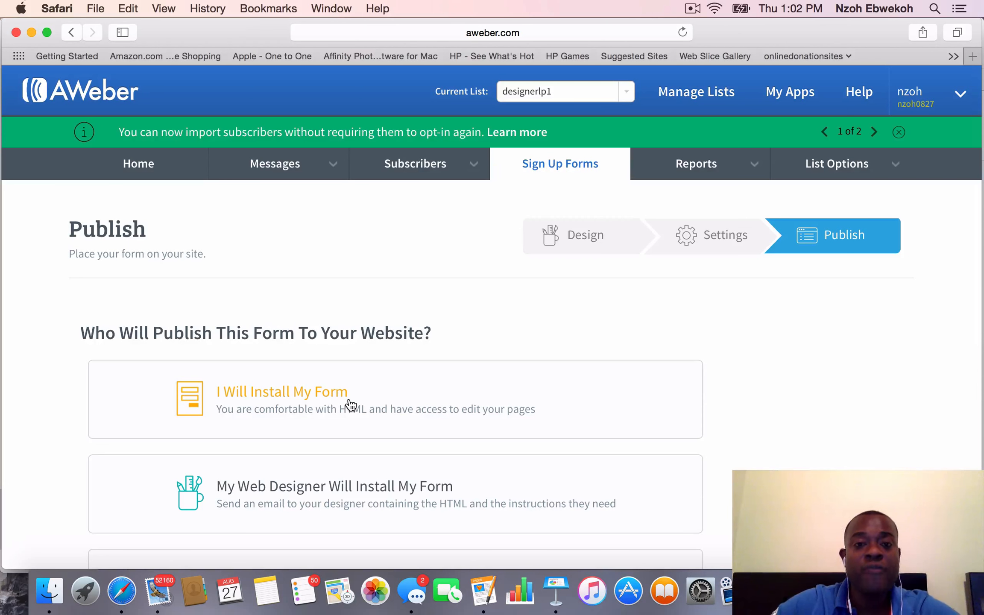
scroll(351, 404, down, 4)
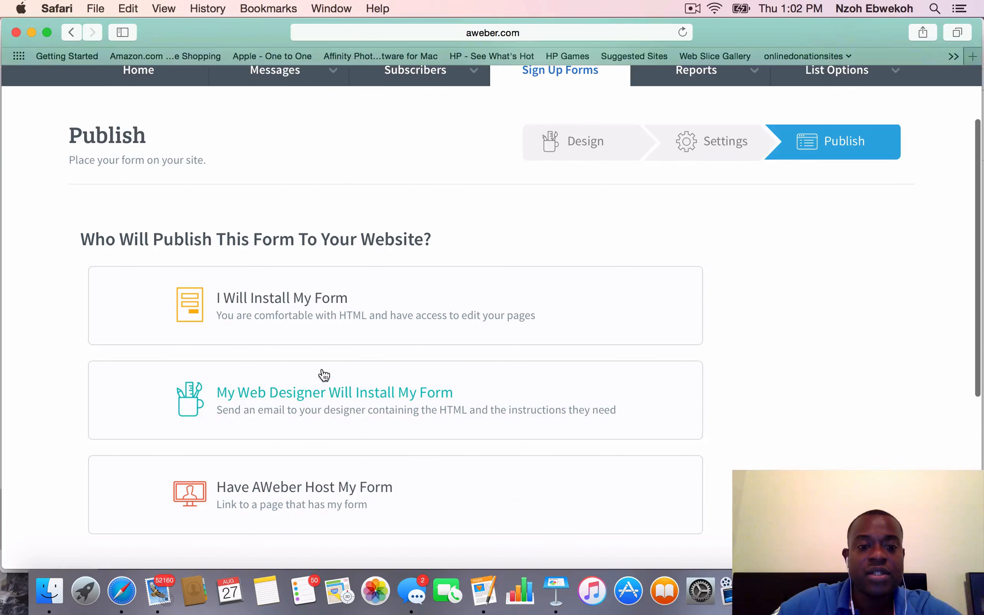
click(307, 319)
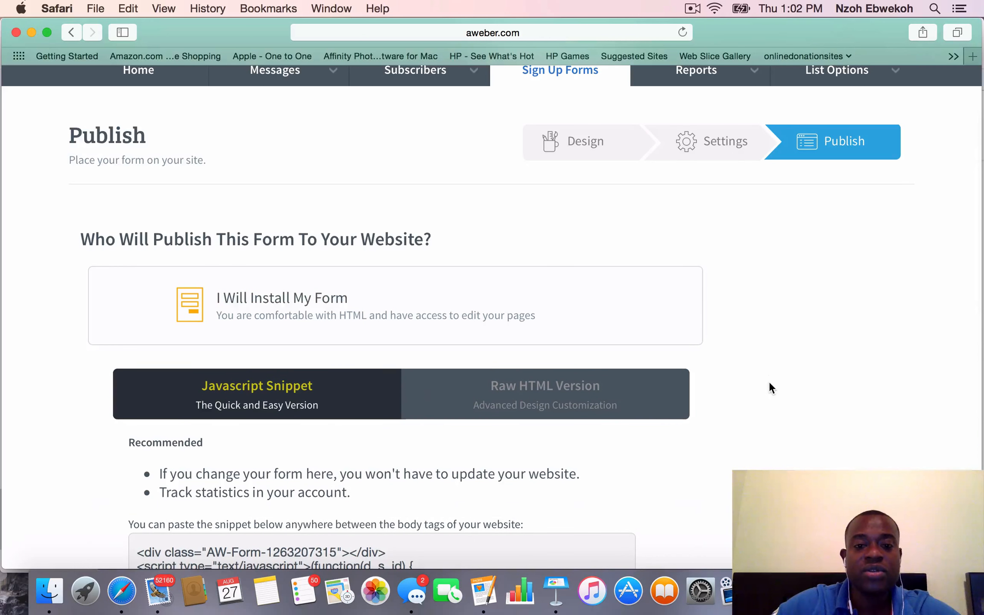
Switch to the form's raw HTML version, exclude the beautiful form styles, and select the entire code
scroll(769, 381, down, 5)
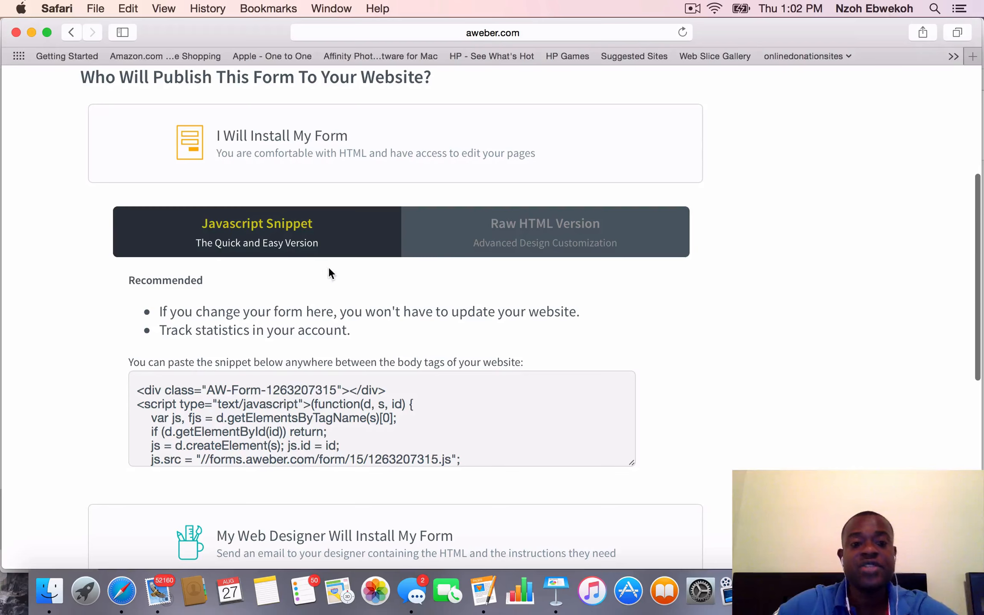
click(564, 233)
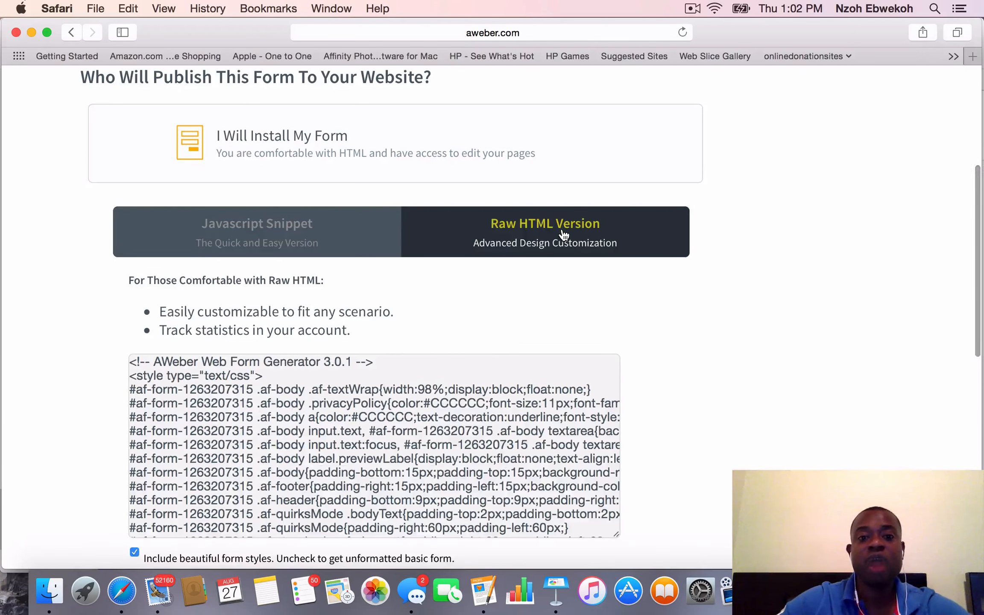
scroll(744, 385, down, 4)
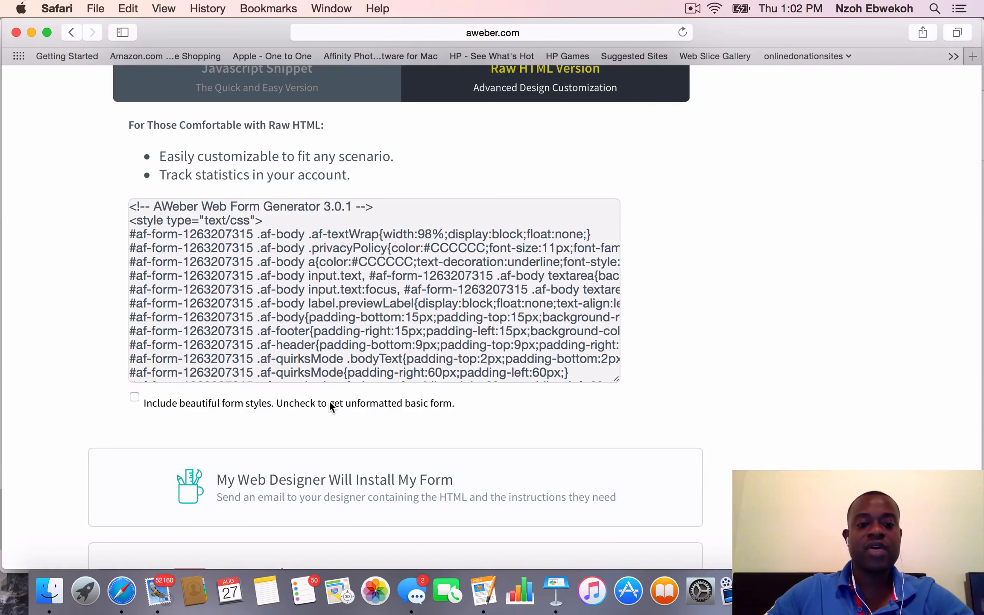
click(575, 347)
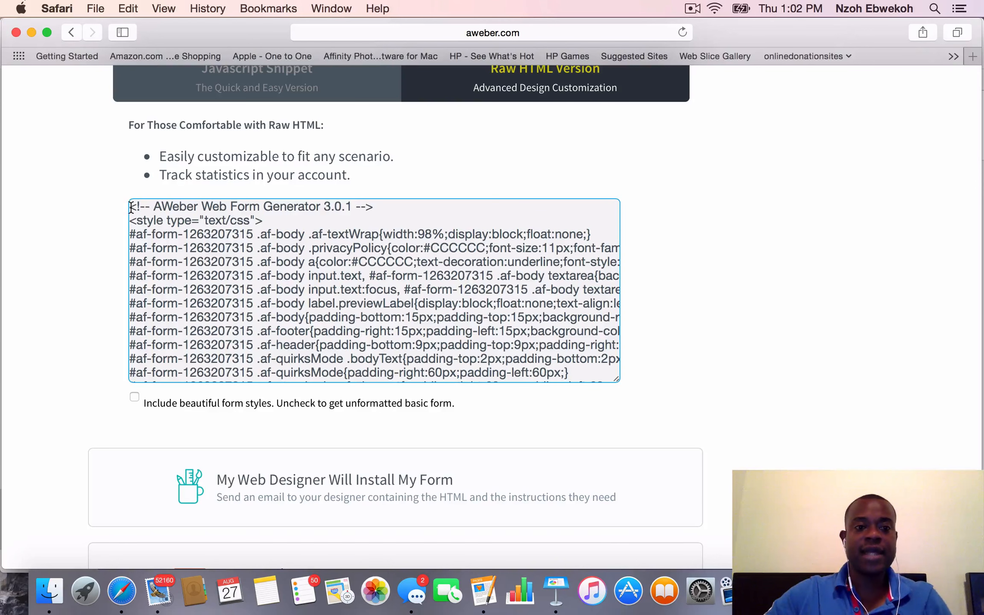
drag(130, 208, 613, 460)
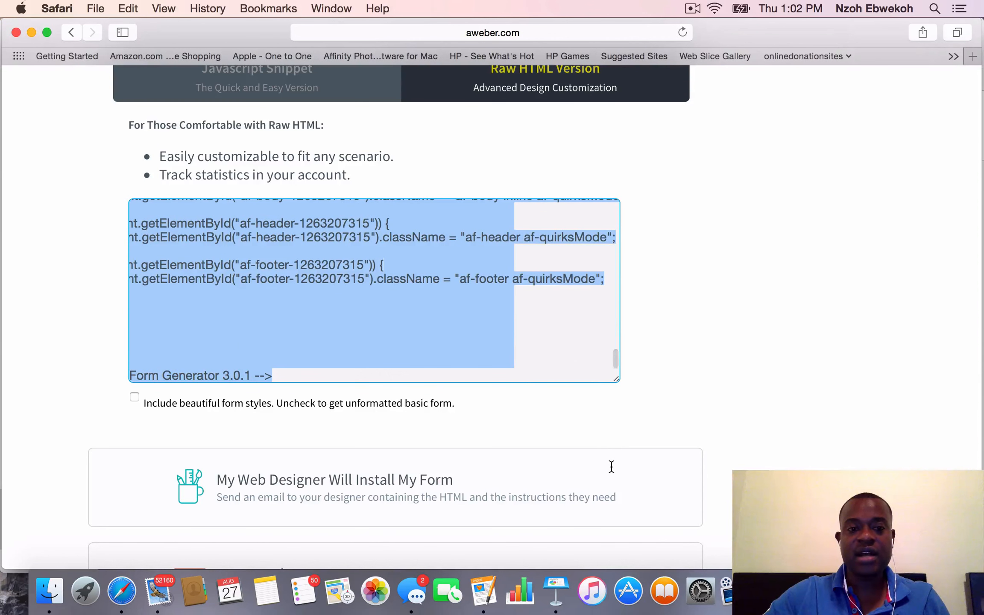